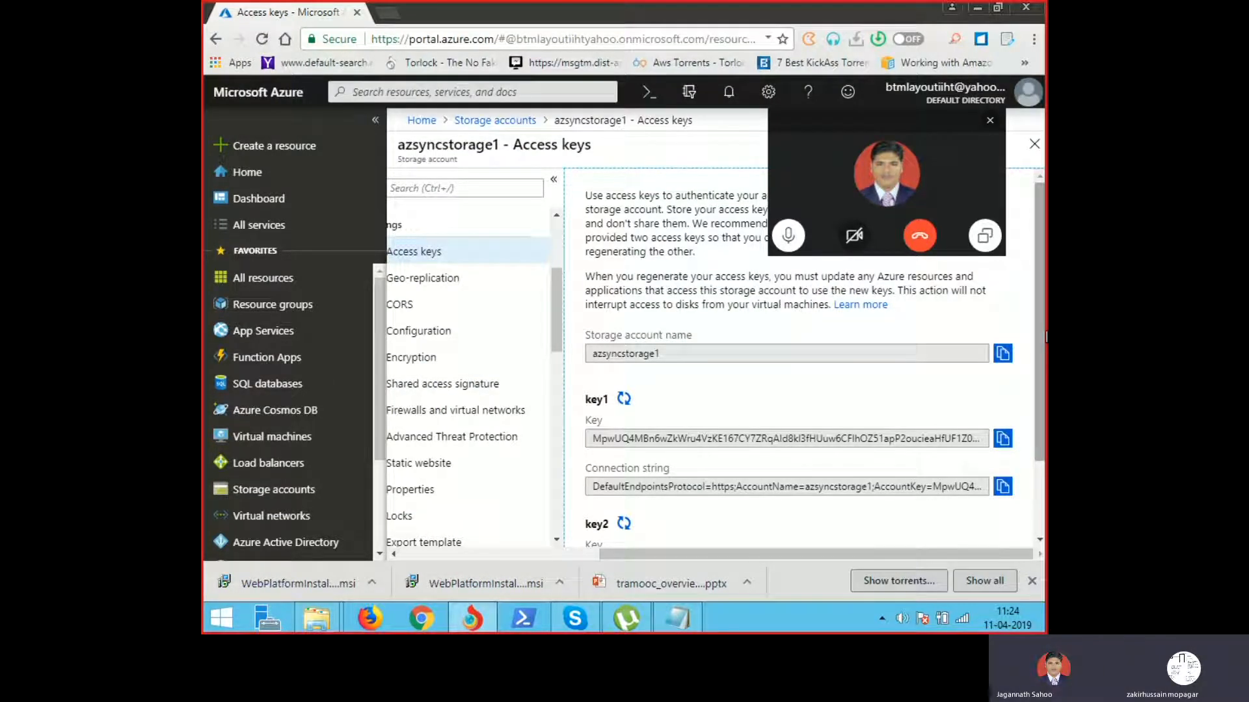
# Step: Go back to the Storage accounts list
pyautogui.scroll(-2, 1039, 336)
pyautogui.scroll(2, 1039, 337)
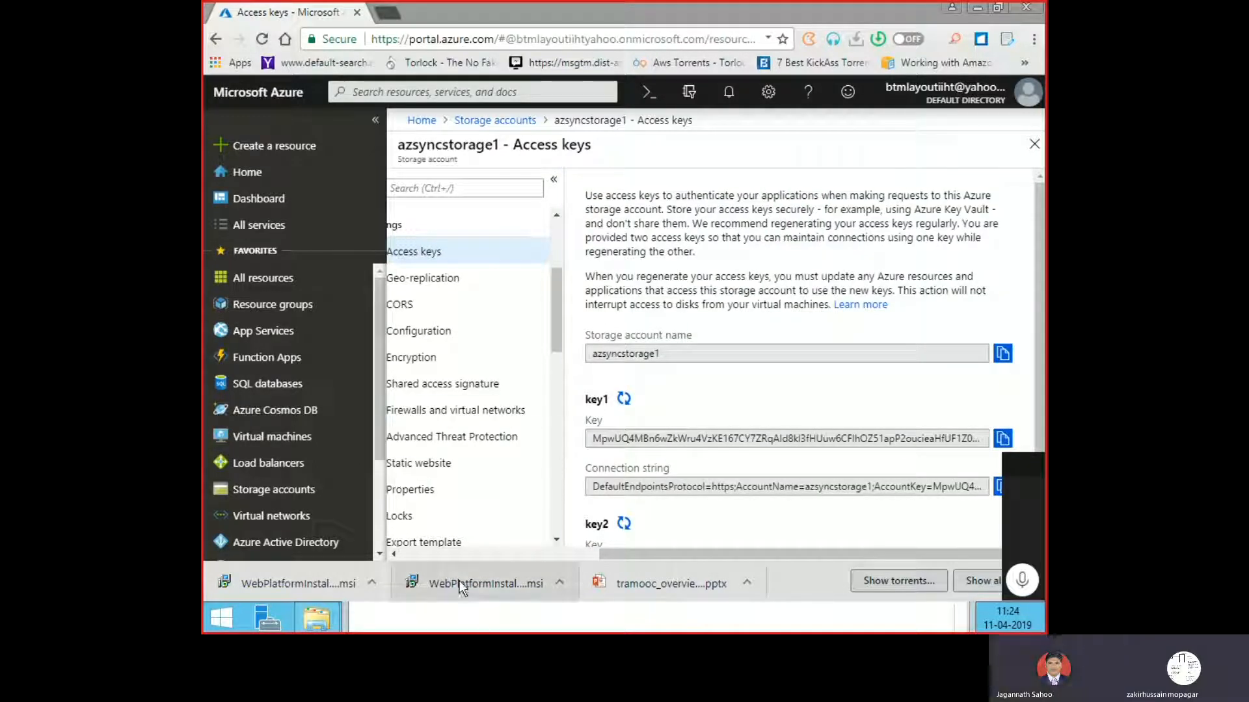
pyautogui.moveTo(554, 320); pyautogui.dragTo(439, 551)
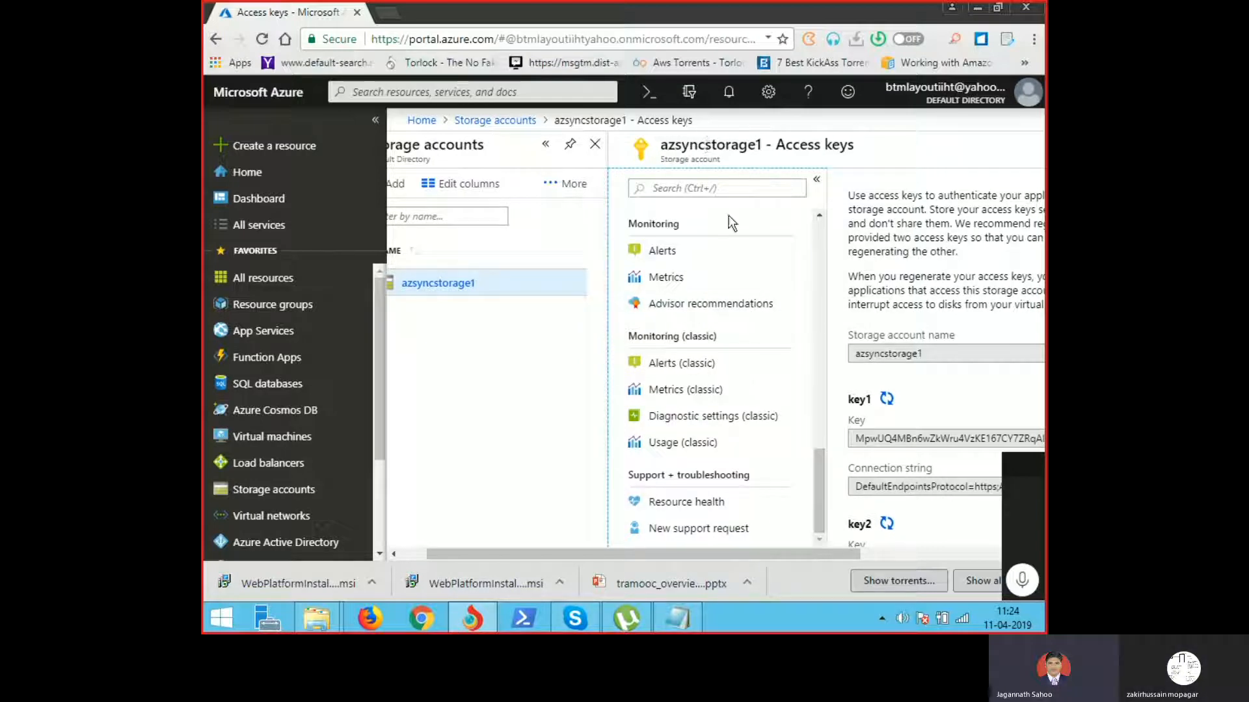
pyautogui.moveTo(842, 552); pyautogui.dragTo(1001, 524)
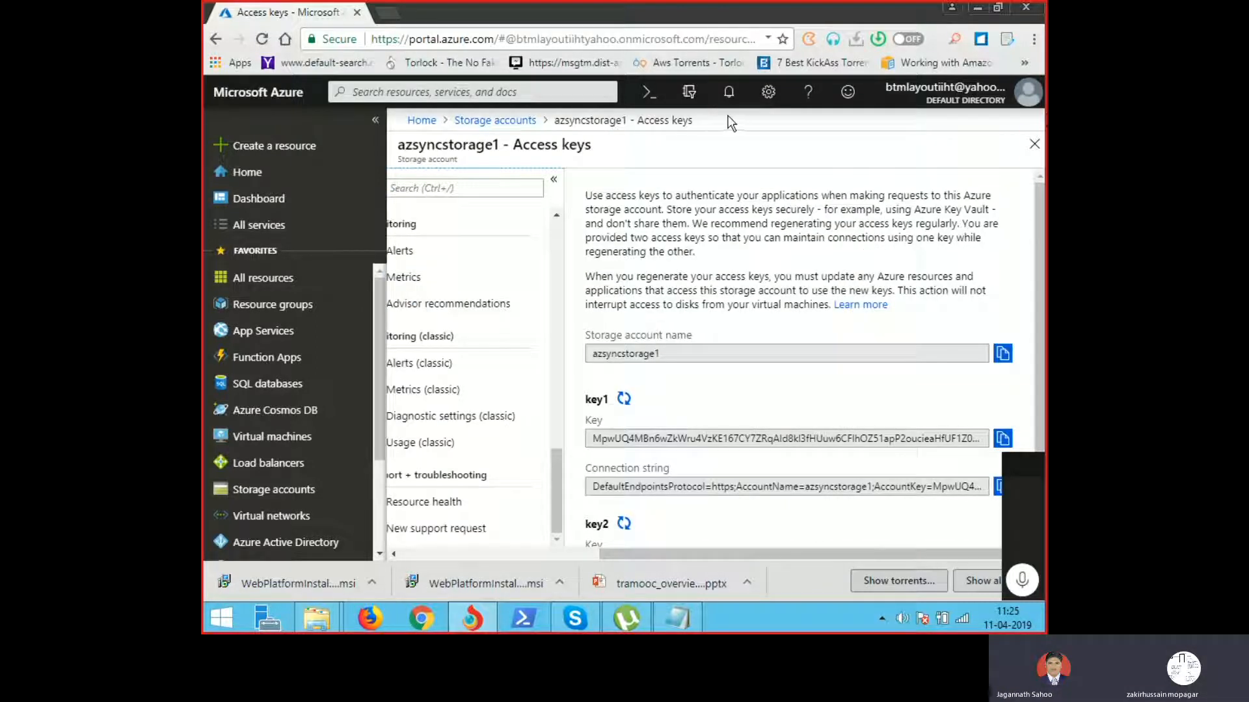
pyautogui.click(511, 122)
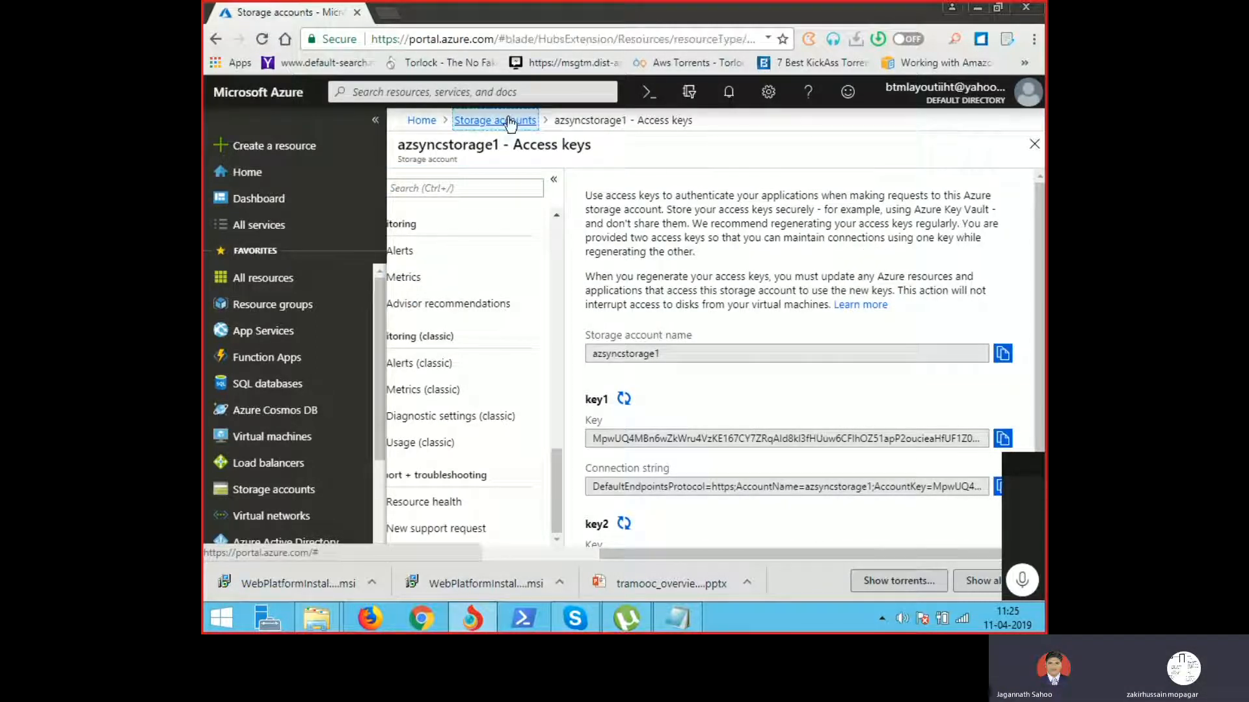
# Step: Open azsyncstorage1, then its Files service, then the azfssyncshare share
pyautogui.click(530, 338)
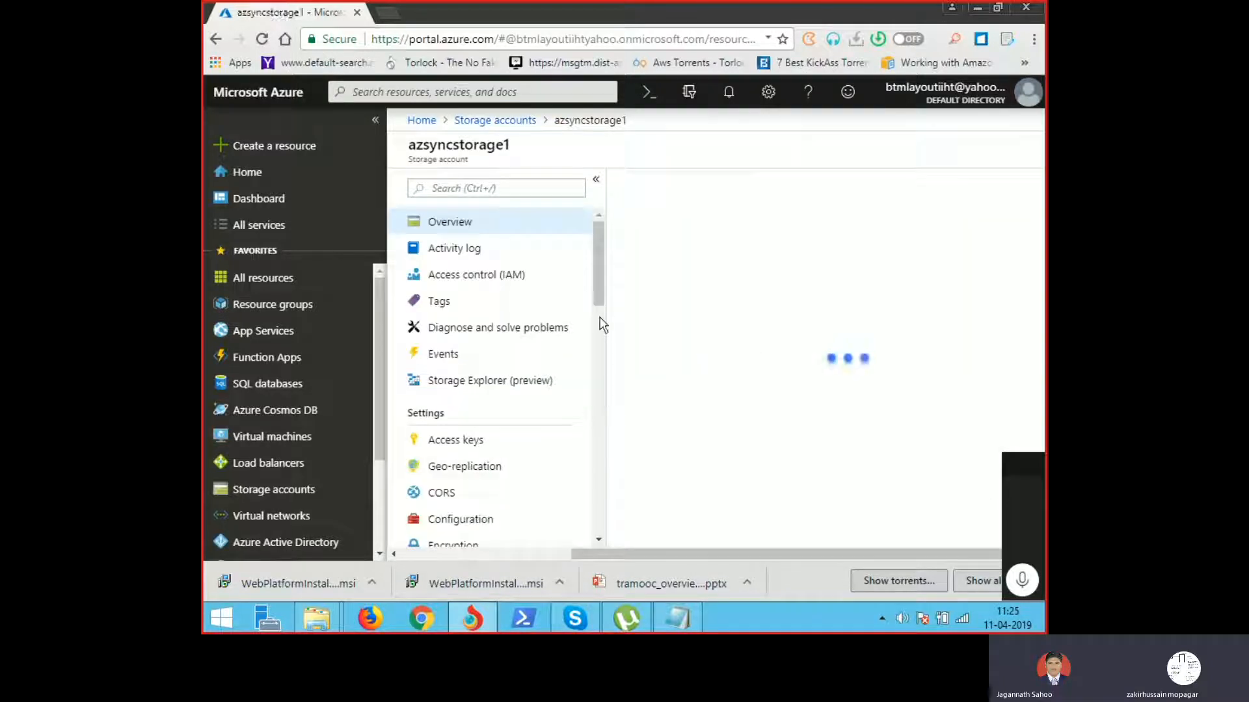
pyautogui.click(600, 383)
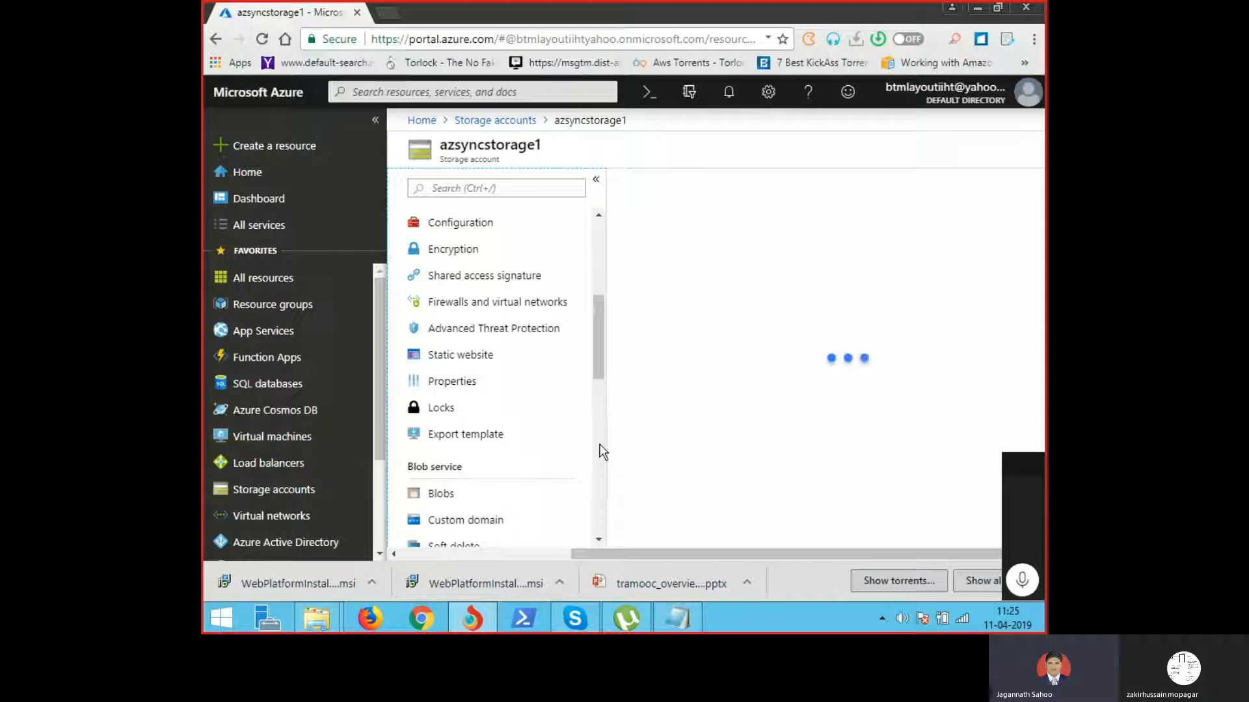
pyautogui.moveTo(596, 366); pyautogui.dragTo(622, 484)
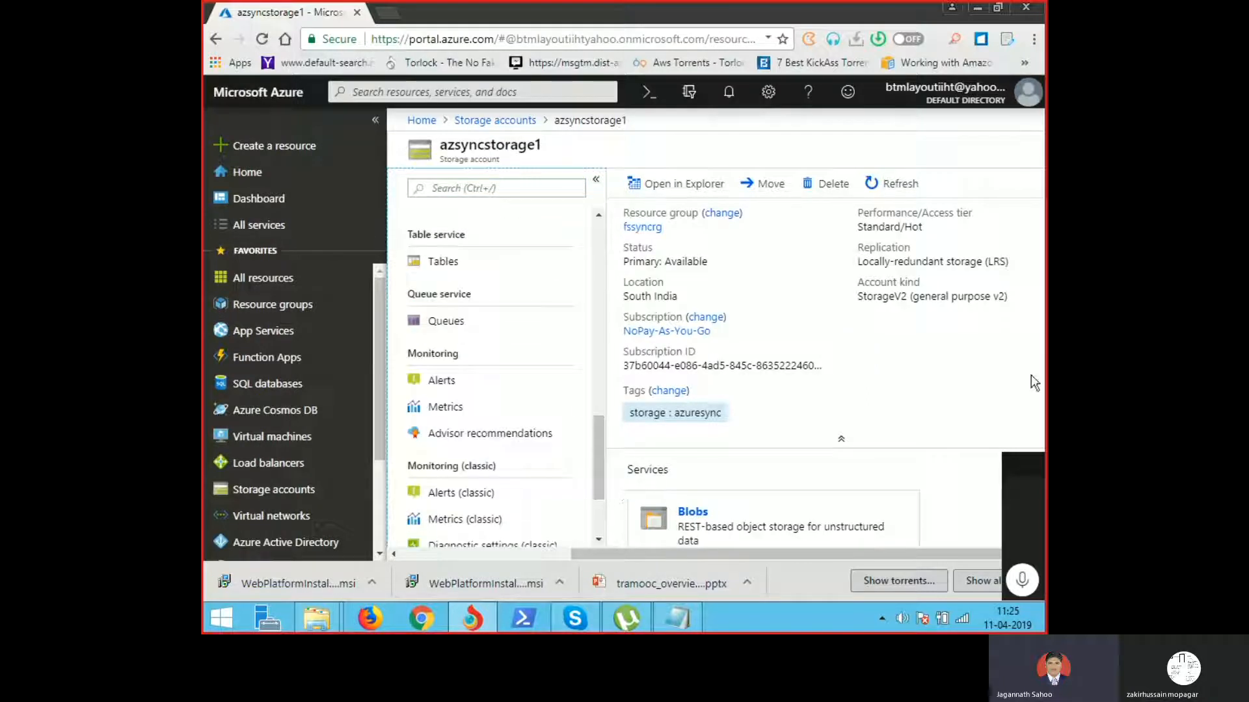
pyautogui.moveTo(878, 556); pyautogui.dragTo(995, 557)
pyautogui.moveTo(1036, 255); pyautogui.dragTo(1041, 295)
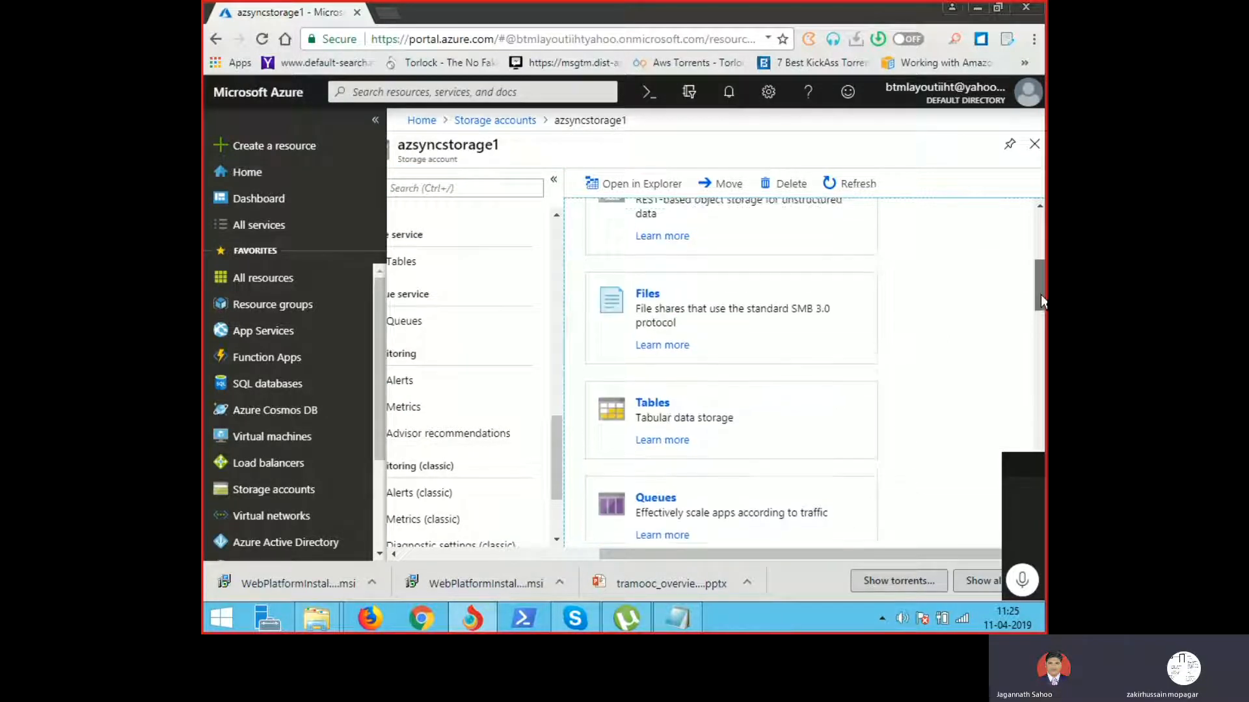
pyautogui.click(727, 325)
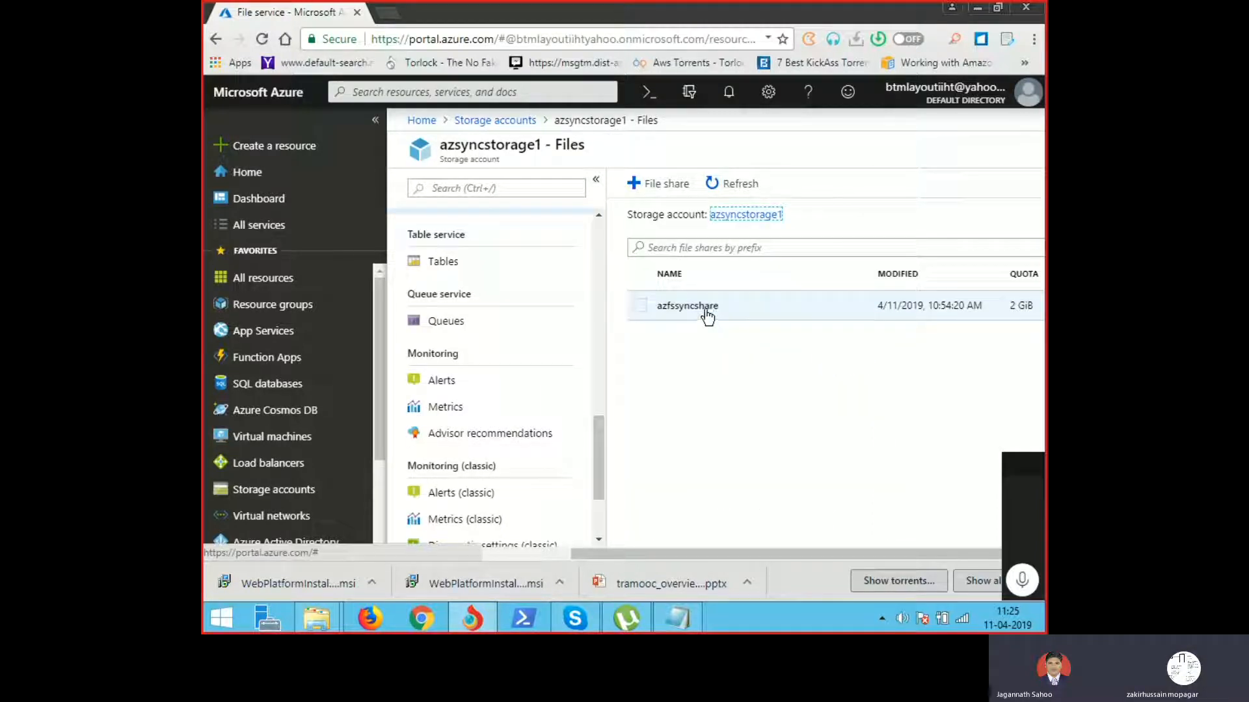
pyautogui.click(711, 316)
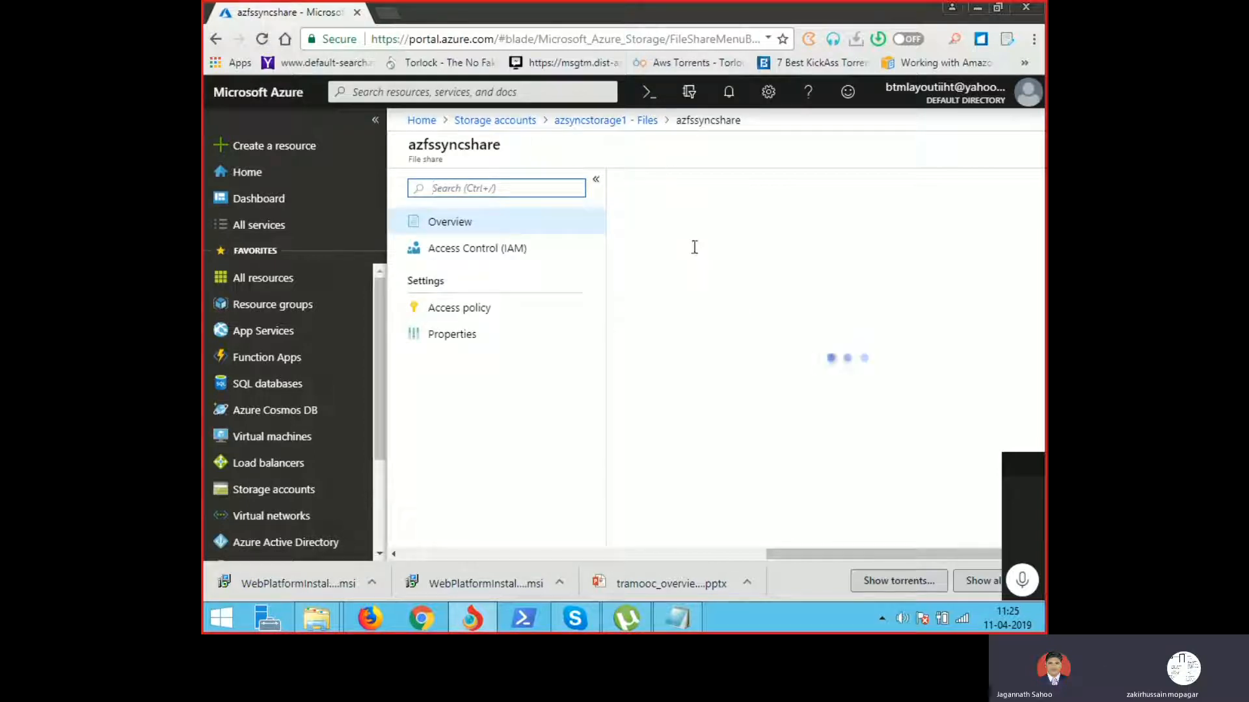
# Step: Start an upload to azfssyncshare and browse the file picker to Local Disk (D:)
pyautogui.click(733, 187)
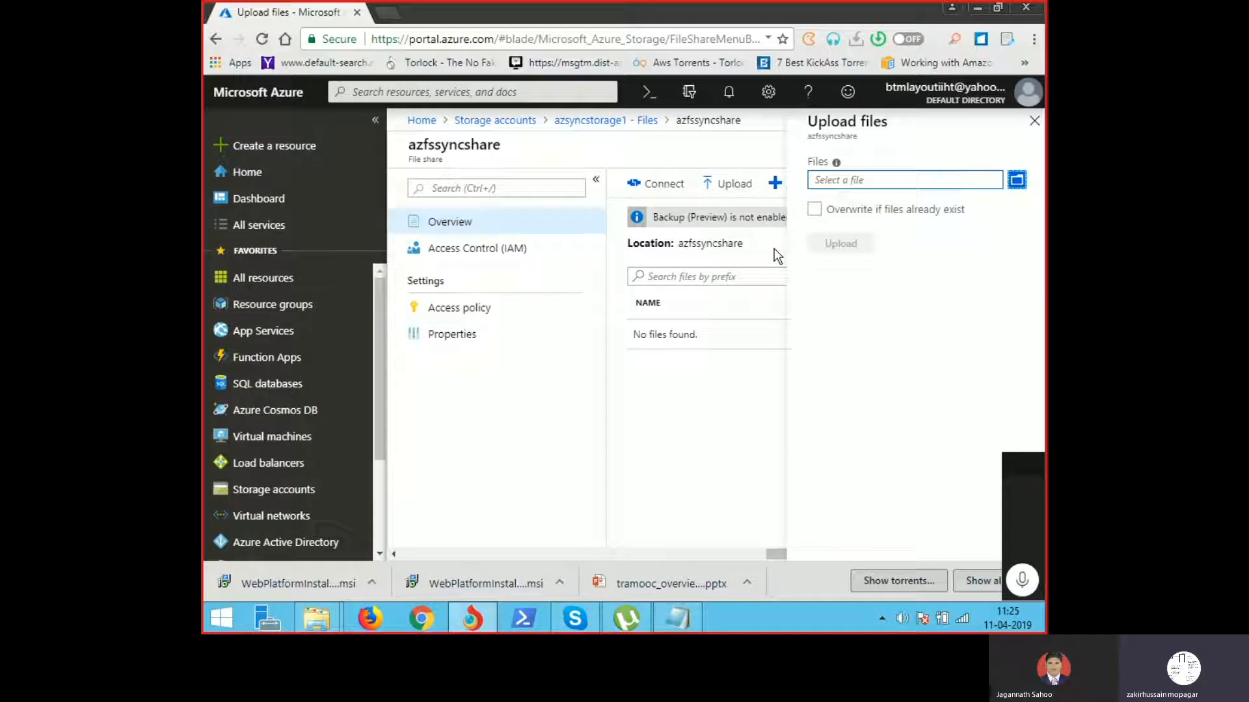
pyautogui.click(1024, 180)
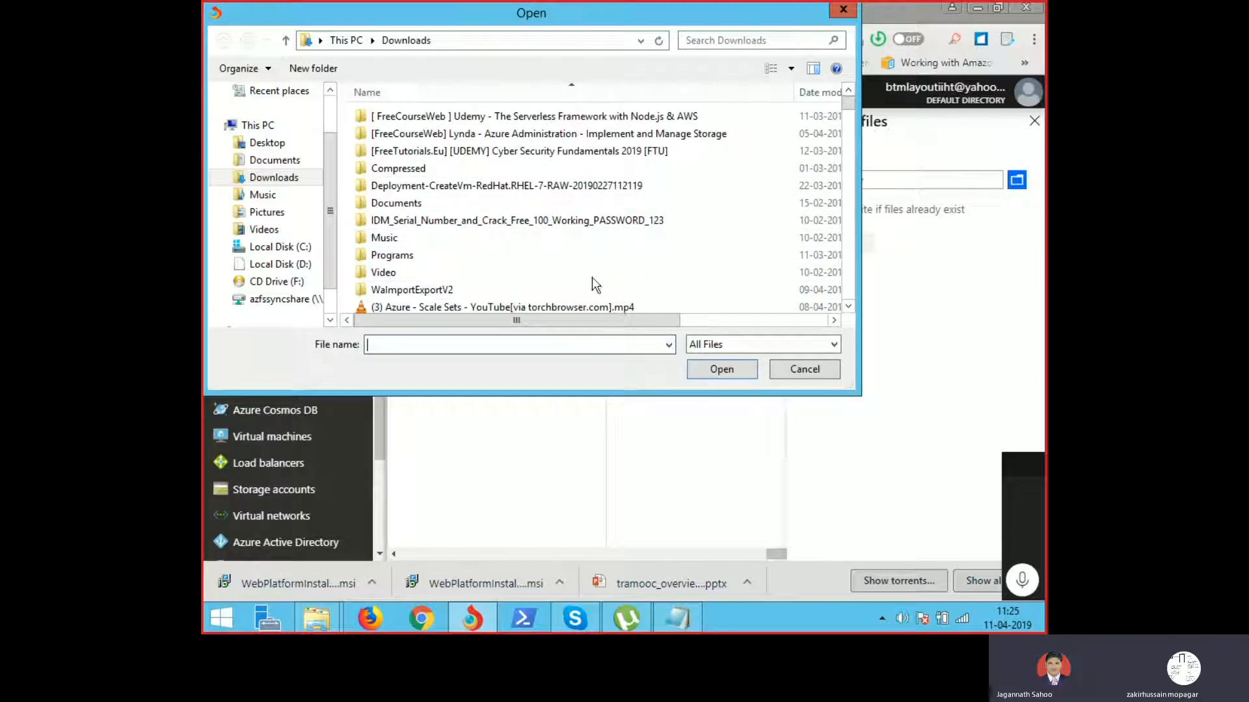
pyautogui.doubleClick(463, 287)
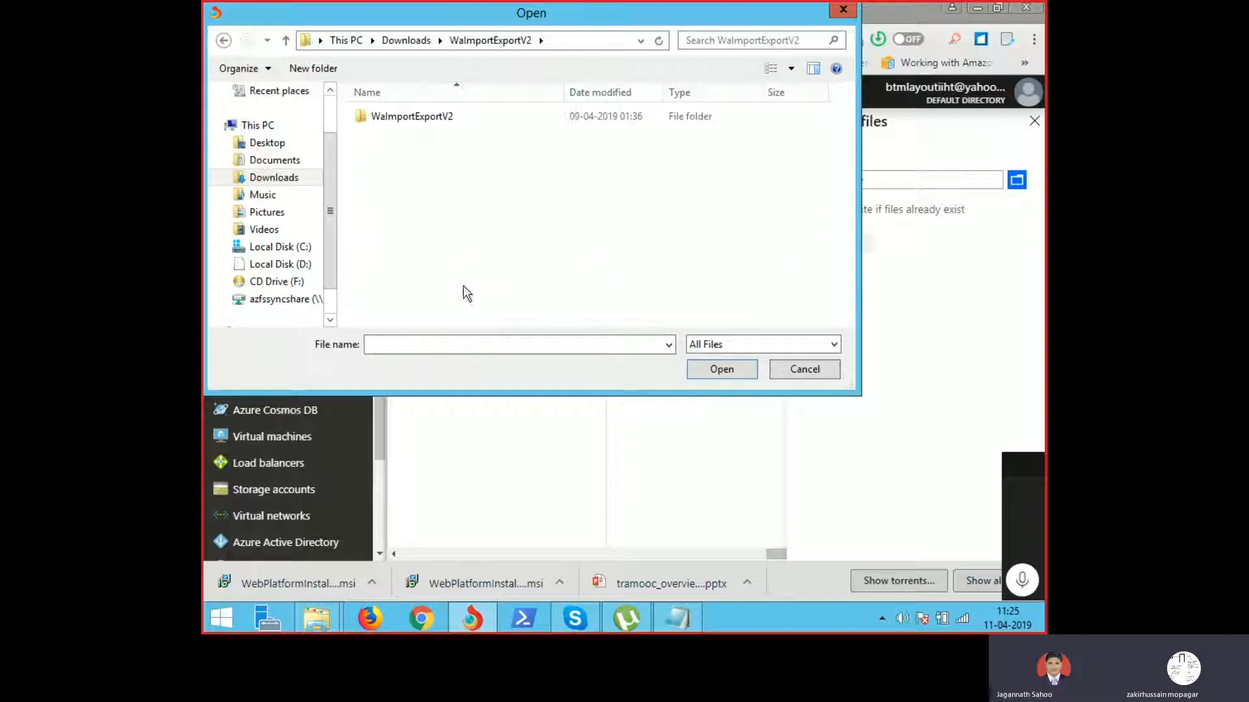
pyautogui.doubleClick(416, 123)
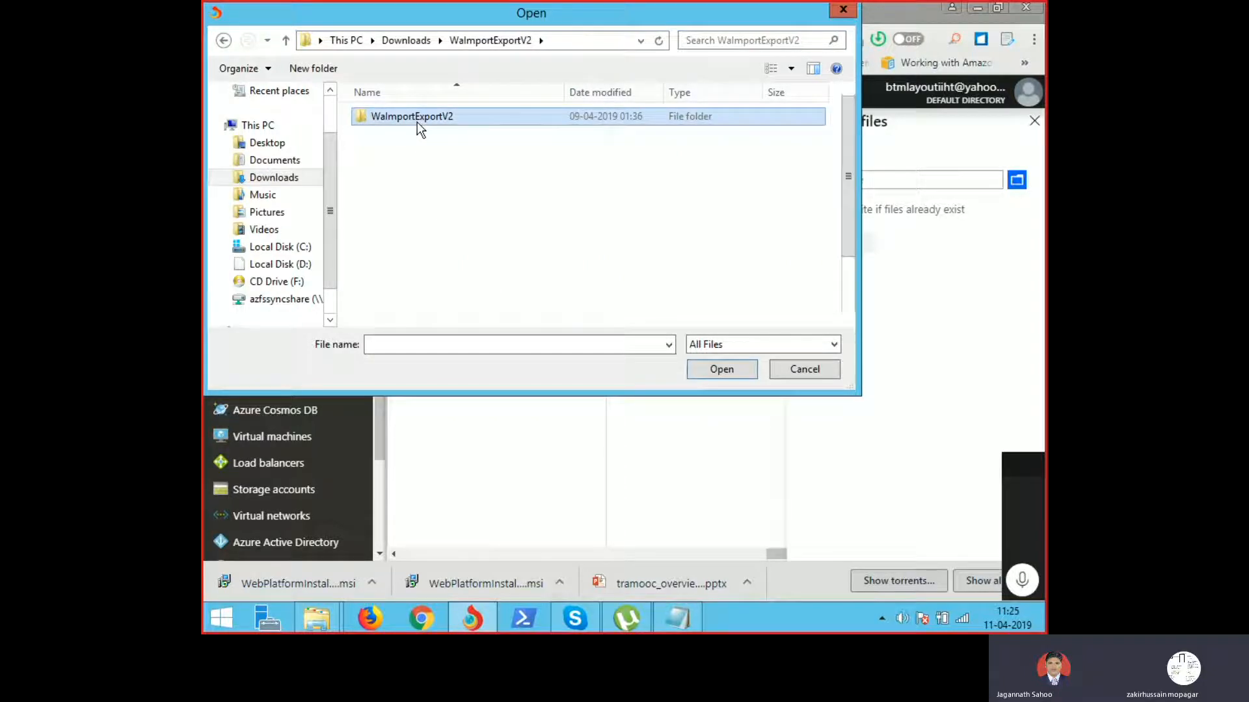
pyautogui.click(280, 266)
pyautogui.click(411, 258)
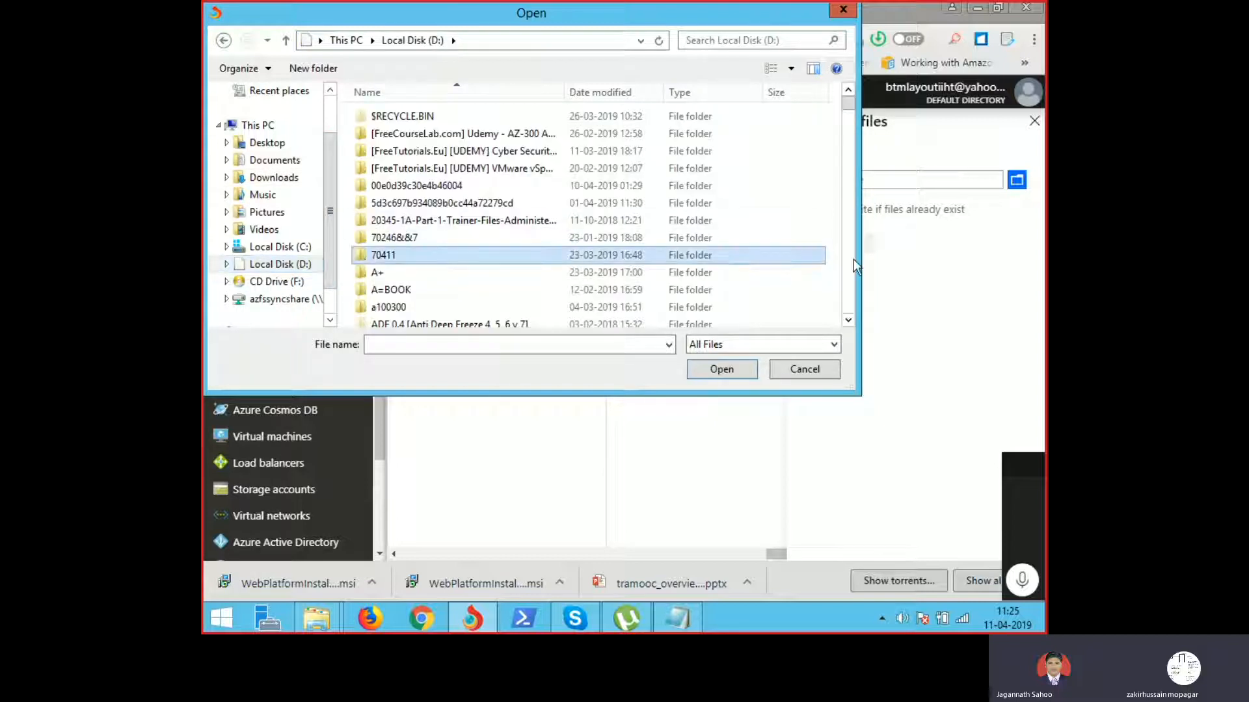
# Step: Scroll down the Local Disk (D:) folder list to reach the mcsadumps folder
pyautogui.click(852, 322)
pyautogui.click(851, 323)
pyautogui.click(852, 323)
pyautogui.click(852, 322)
pyautogui.click(852, 323)
pyautogui.click(852, 323)
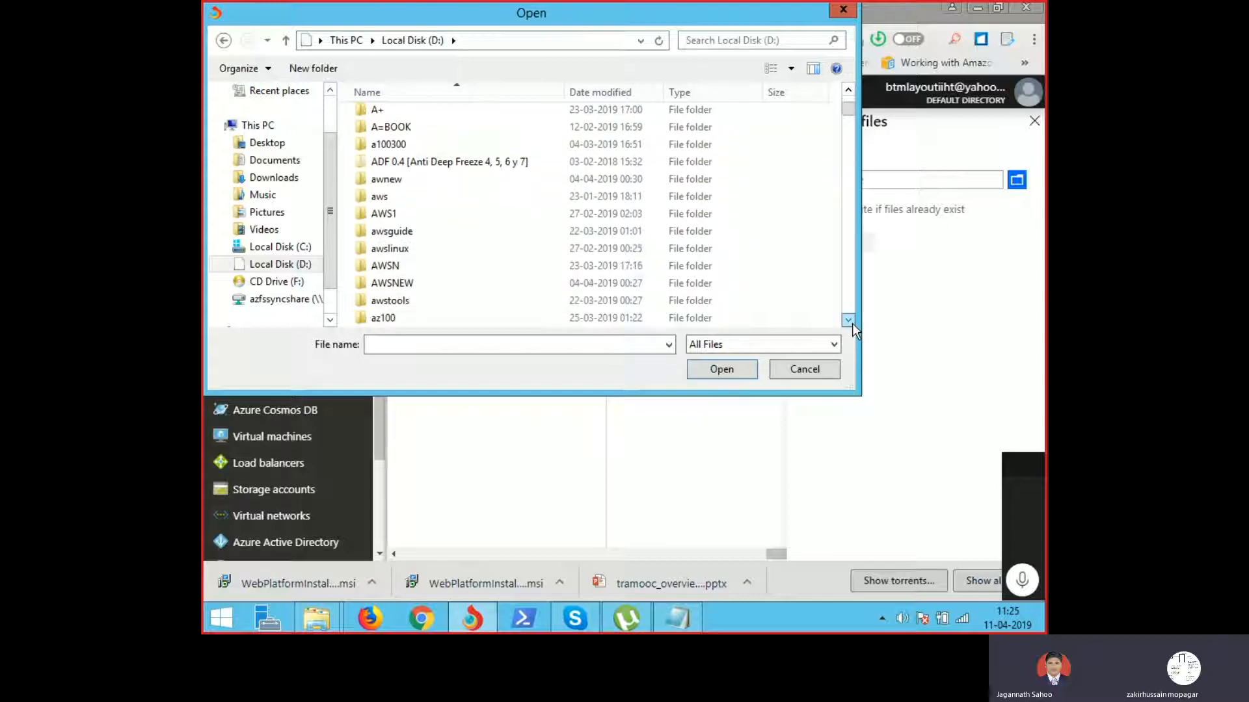
pyautogui.click(852, 322)
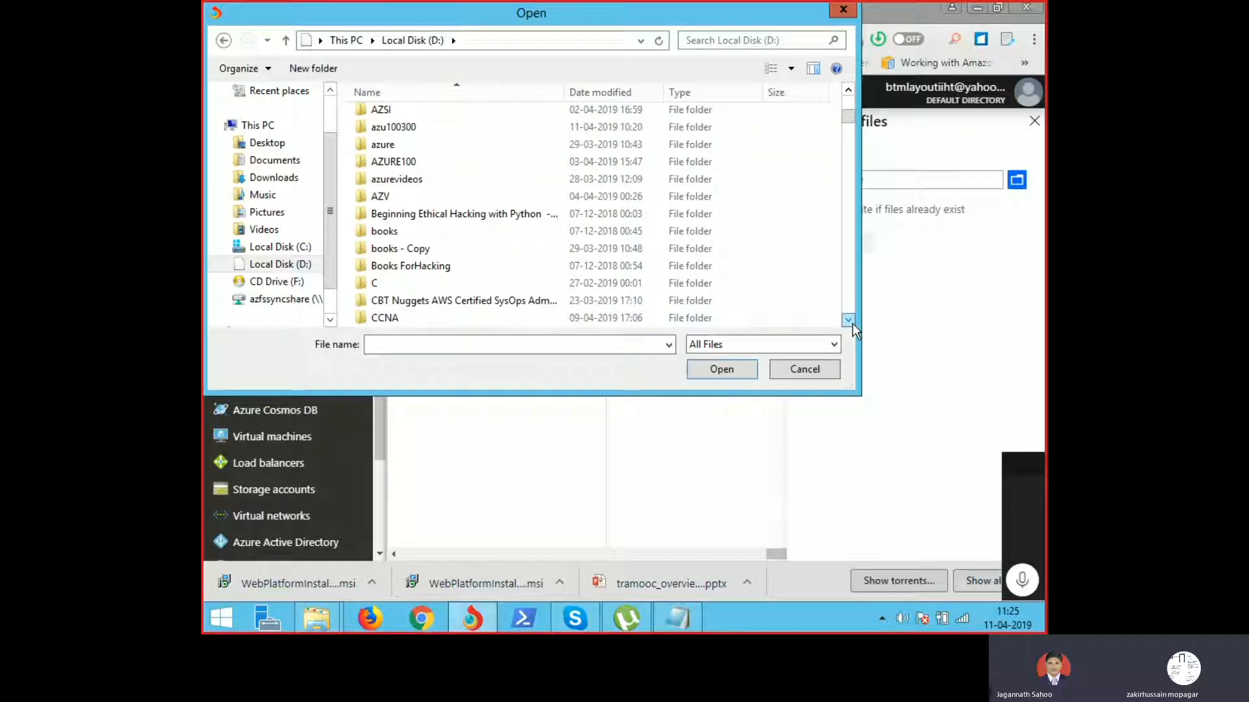
pyautogui.click(848, 320)
pyautogui.click(848, 320)
pyautogui.click(848, 320)
pyautogui.click(848, 320)
pyautogui.click(852, 323)
pyautogui.click(852, 322)
pyautogui.click(852, 323)
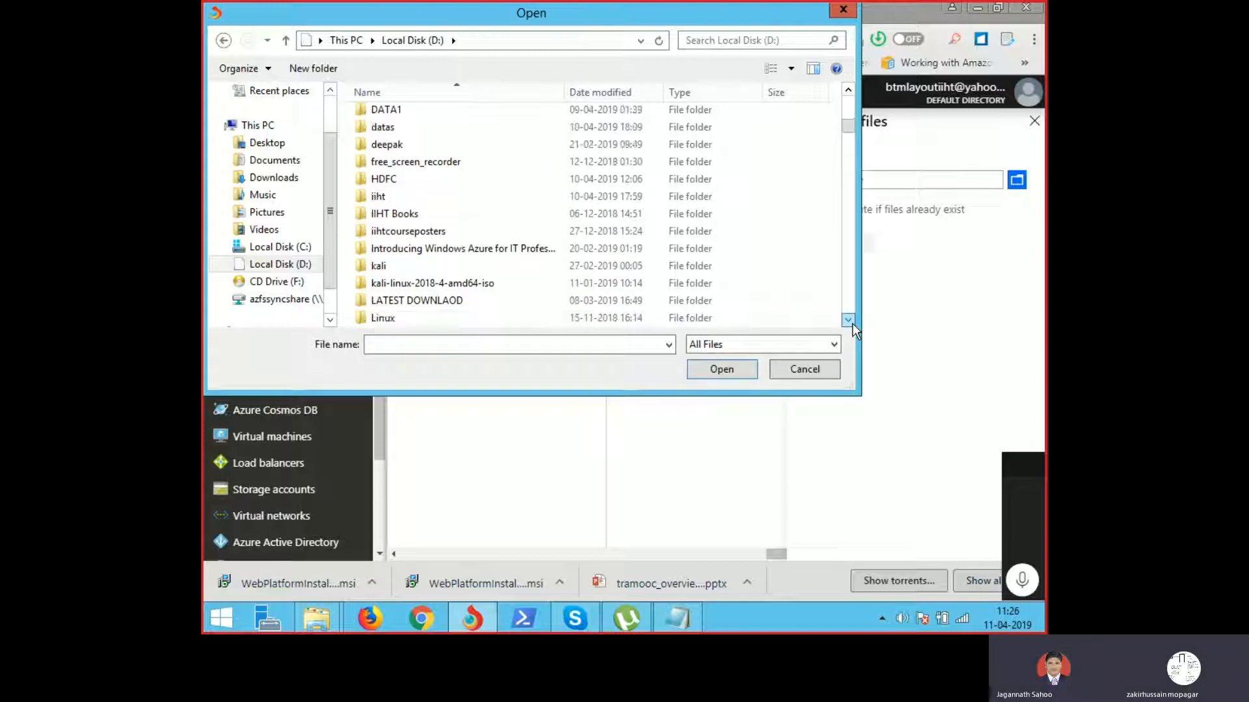
pyautogui.click(852, 323)
pyautogui.scroll(-2, 851, 322)
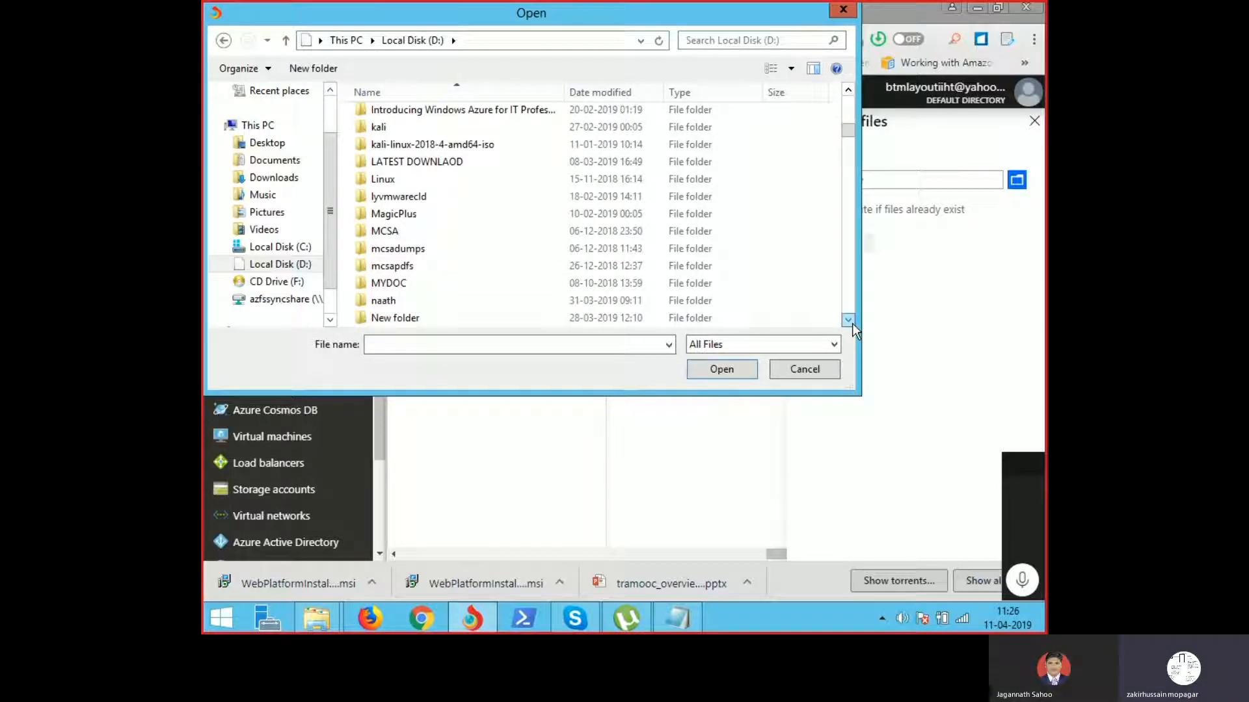
# Step: Open D:\mcsadumps, select the first five VCE files and confirm them for upload
pyautogui.click(408, 248)
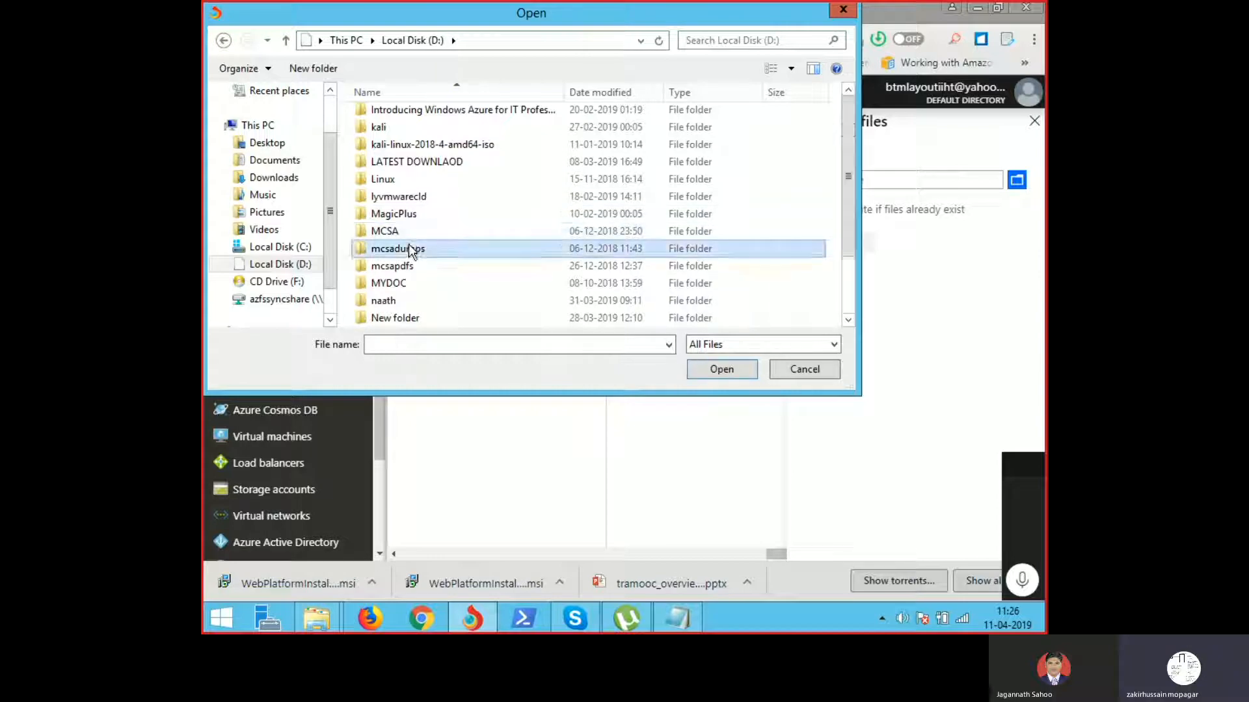
pyautogui.doubleClick(408, 248)
pyautogui.click(442, 121)
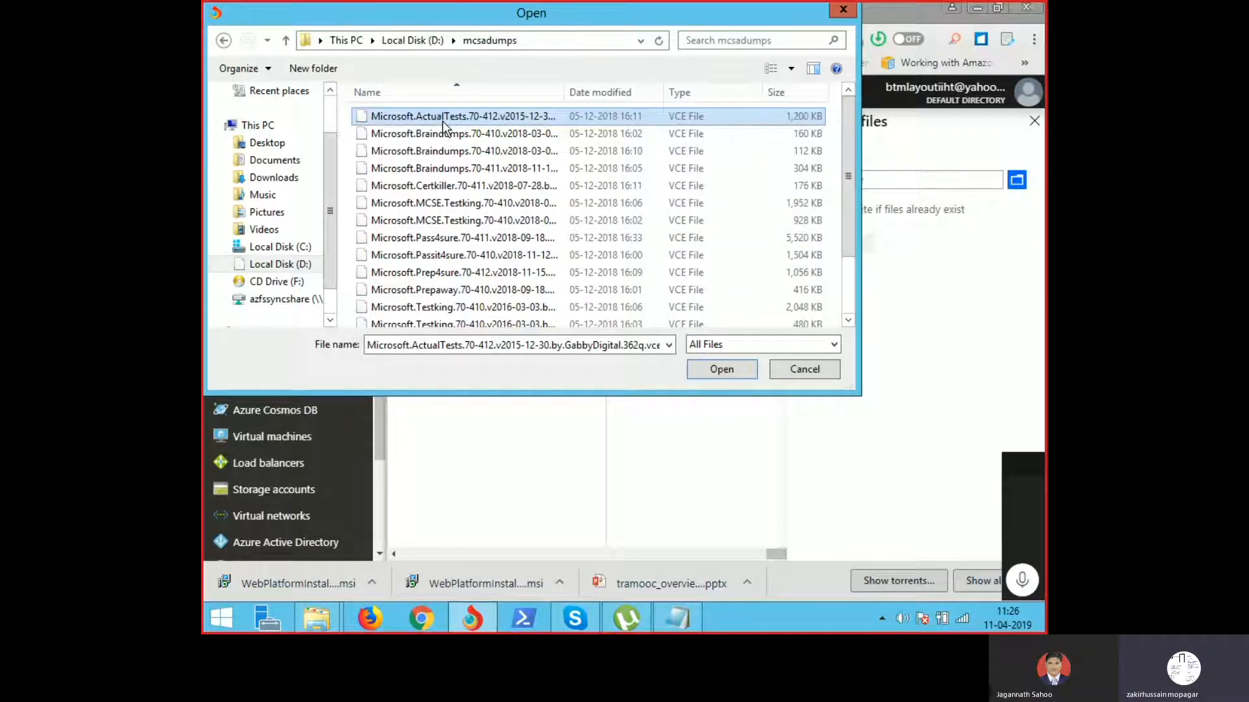
pyautogui.hotkey('shift', 'Down')
pyautogui.hotkey('shift', 'Down')
pyautogui.hotkey('shift', 'Down')
pyautogui.hotkey('shift', 'Down')
pyautogui.click(723, 372)
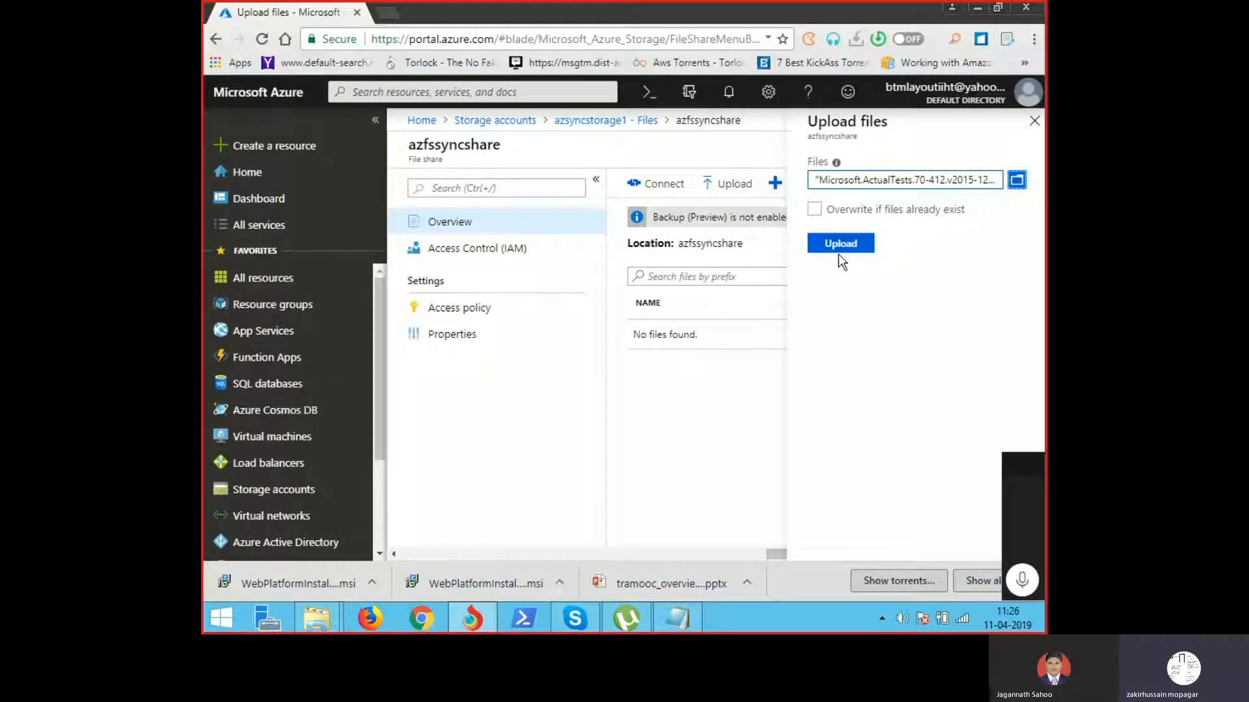
# Step: Upload the five selected .vce files and wait until all show as completed
pyautogui.click(841, 243)
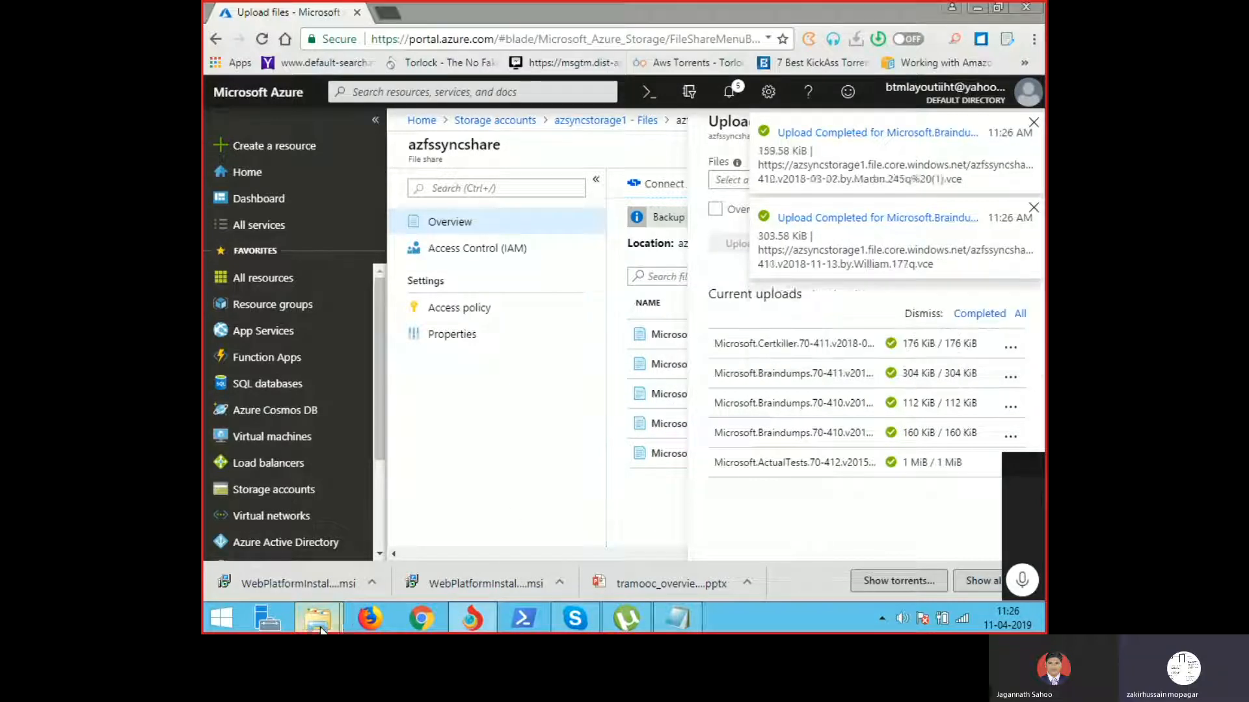
pyautogui.moveTo(321, 630)
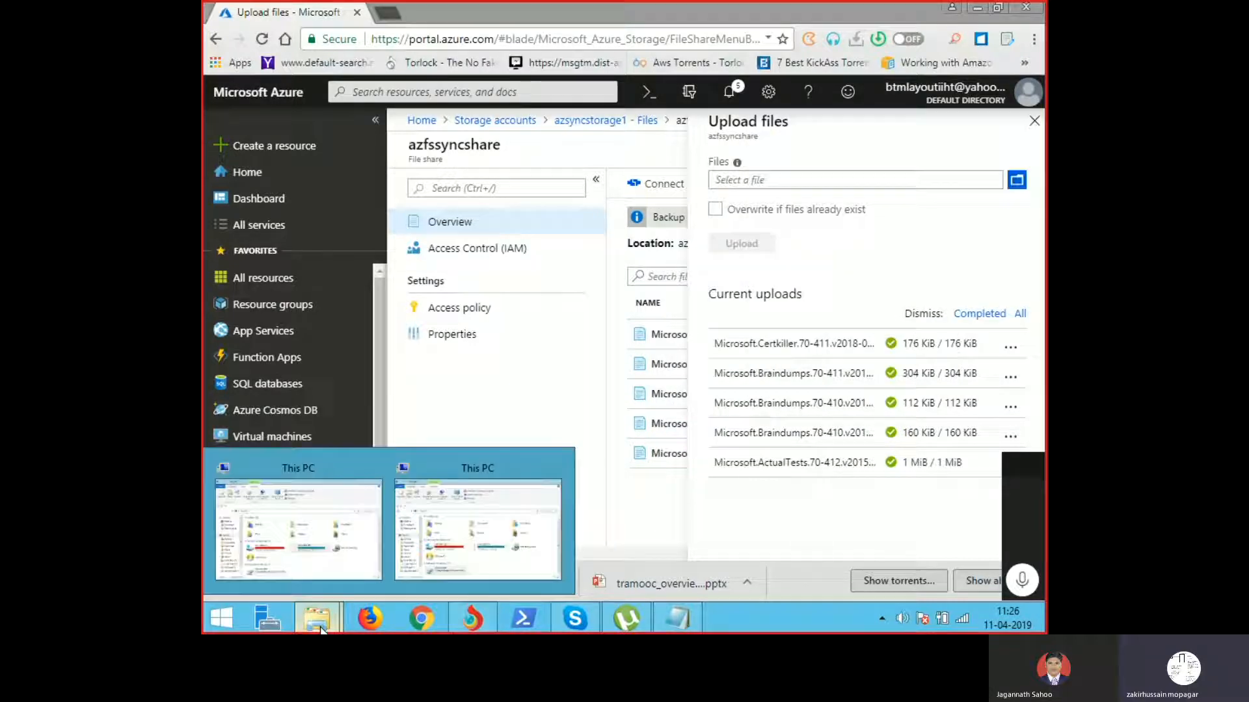
# Step: Open the mapped azfssyncshare network drive in This PC, then return to the Azure portal
pyautogui.click(460, 543)
pyautogui.doubleClick(460, 485)
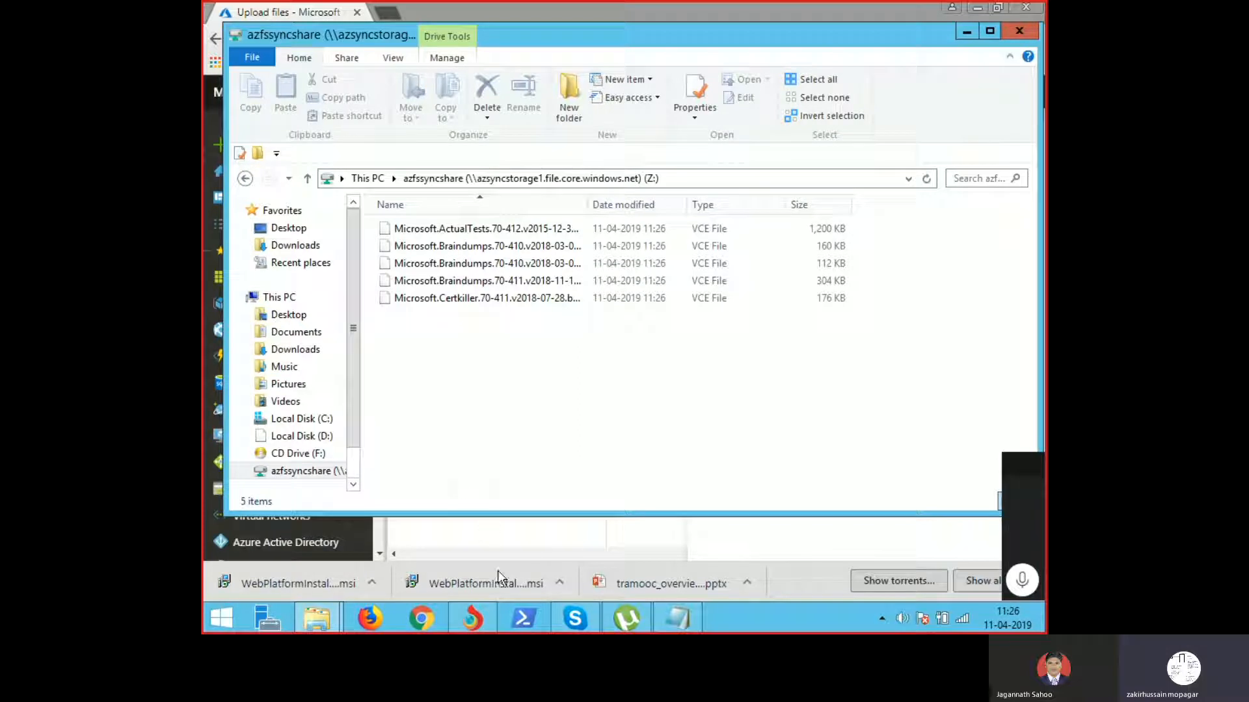
pyautogui.click(483, 618)
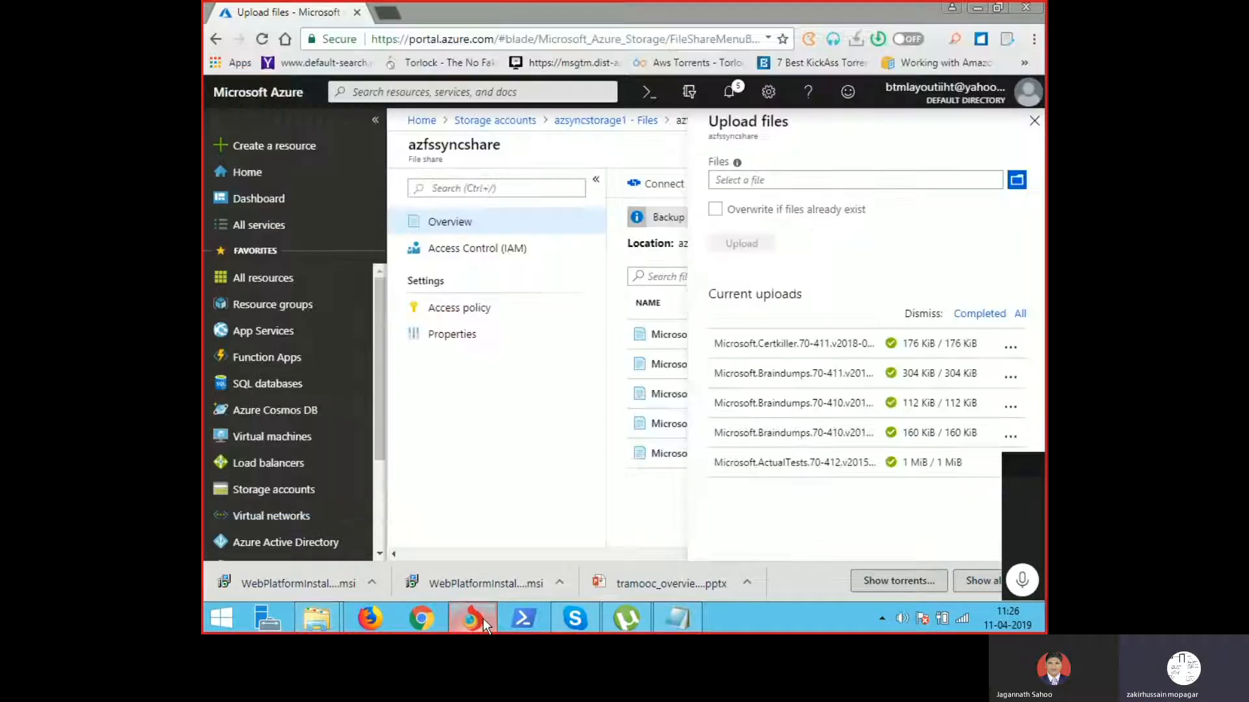
# Step: Open azurefielsync.txt from Notepad's recent files, review it, then minimize it
pyautogui.click(689, 614)
pyautogui.rightClick(689, 615)
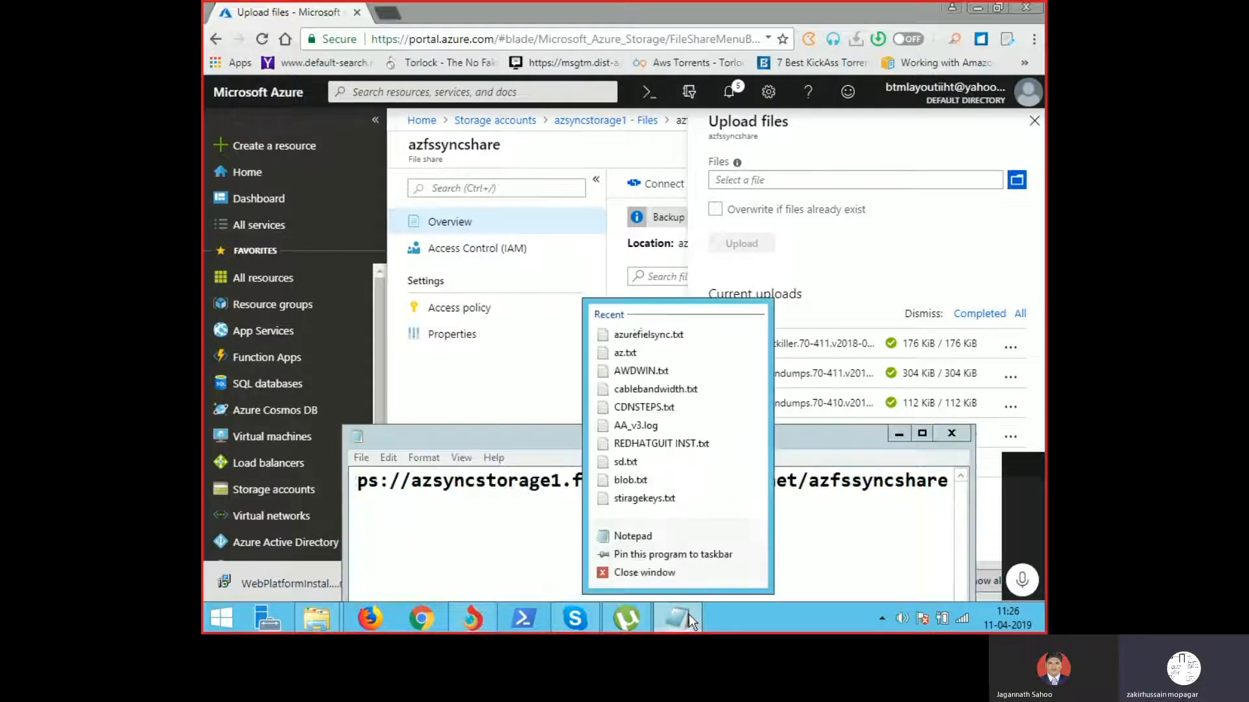
pyautogui.click(664, 335)
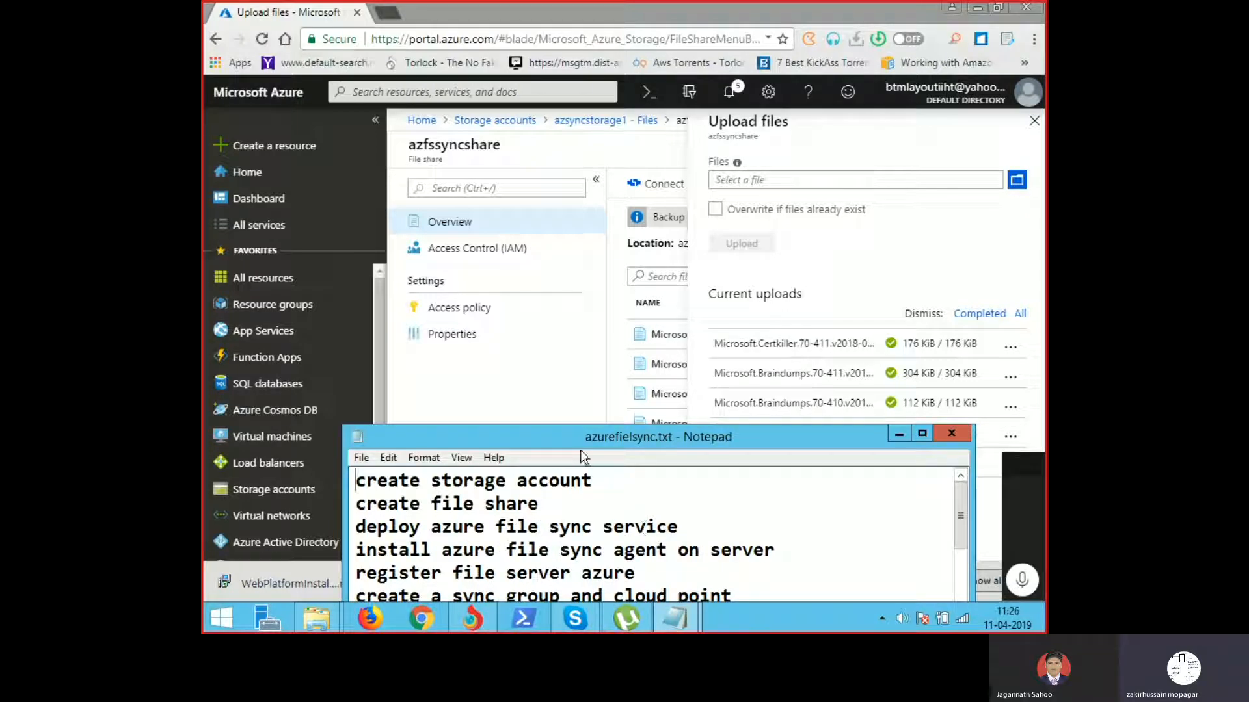
pyautogui.click(899, 434)
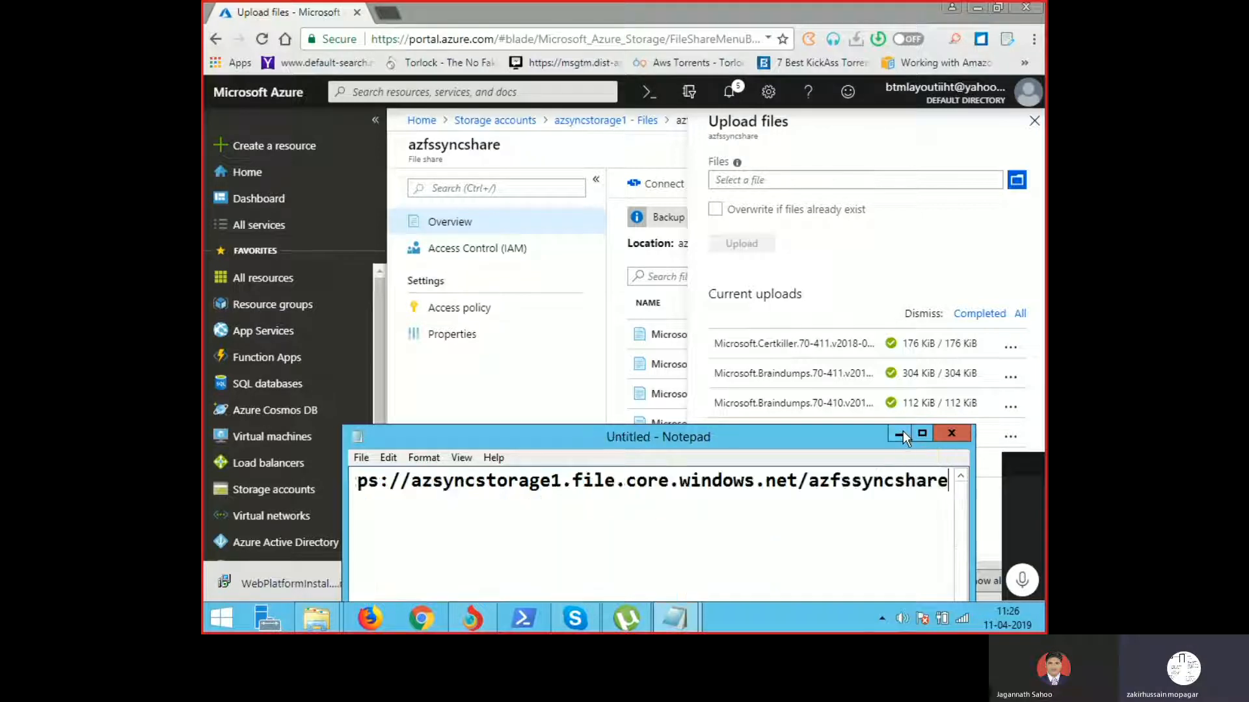
# Step: Search the portal for 'azure file', open the Azure File Sync offering, and close the Upload files blade
pyautogui.click(517, 91)
pyautogui.write('azu')
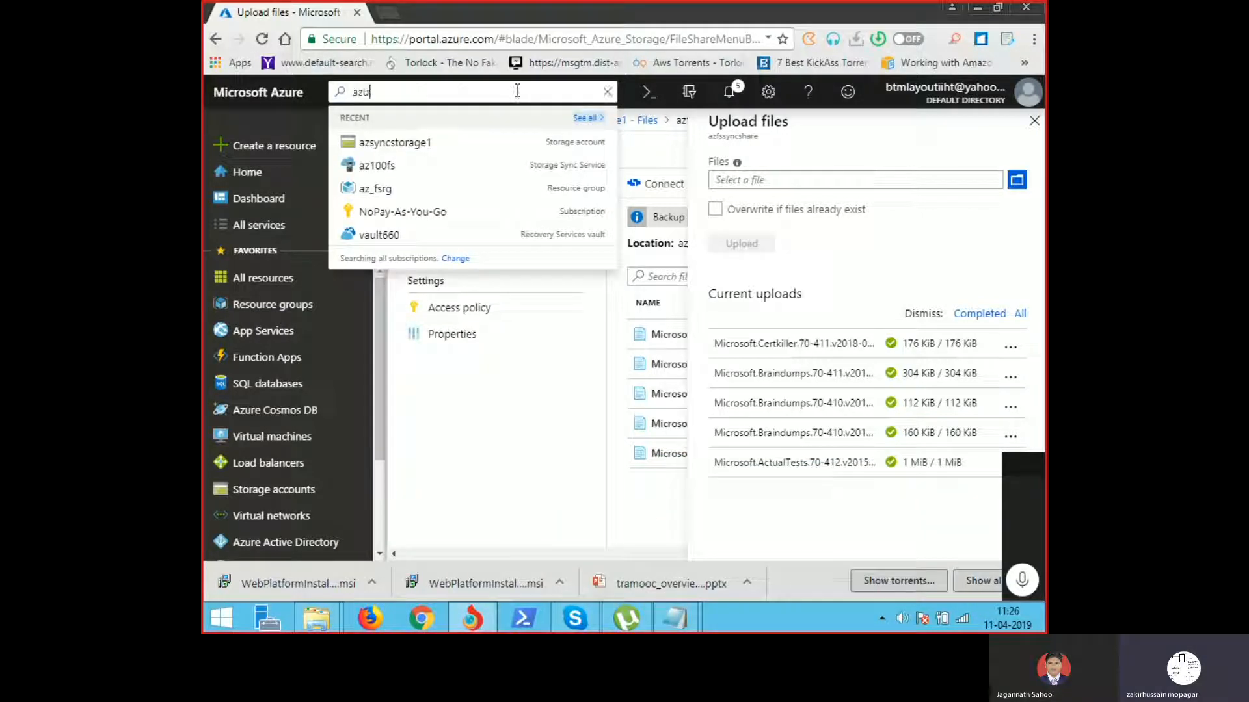
pyautogui.write('re file sy')
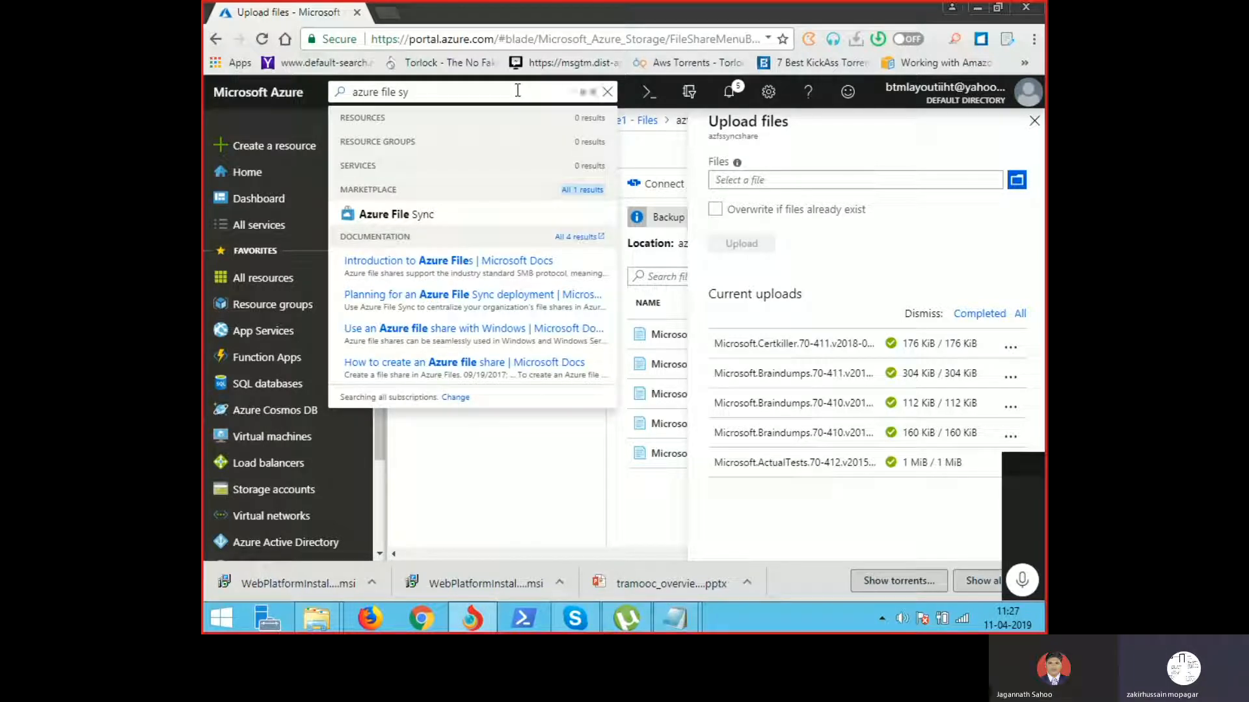
pyautogui.click(401, 218)
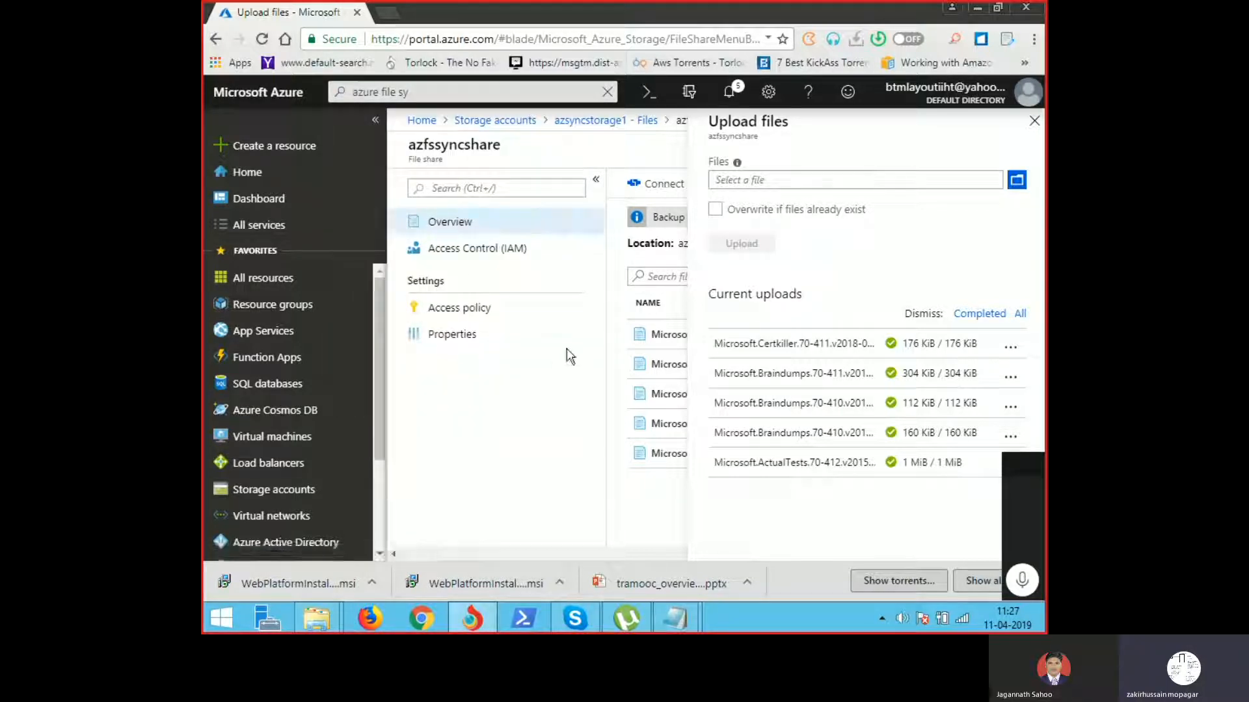
pyautogui.click(1033, 121)
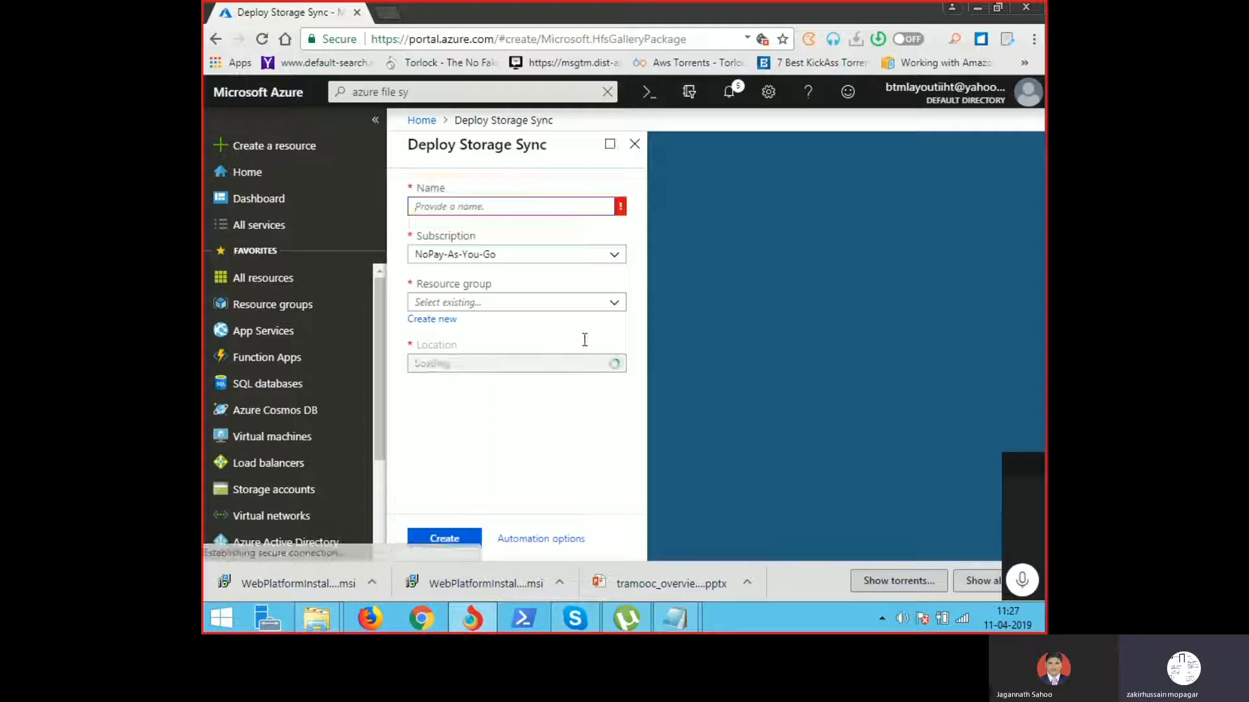
# Step: Collapse the side menu and try names like azurefilesy and filesync201111, then clear the field
pyautogui.click(375, 123)
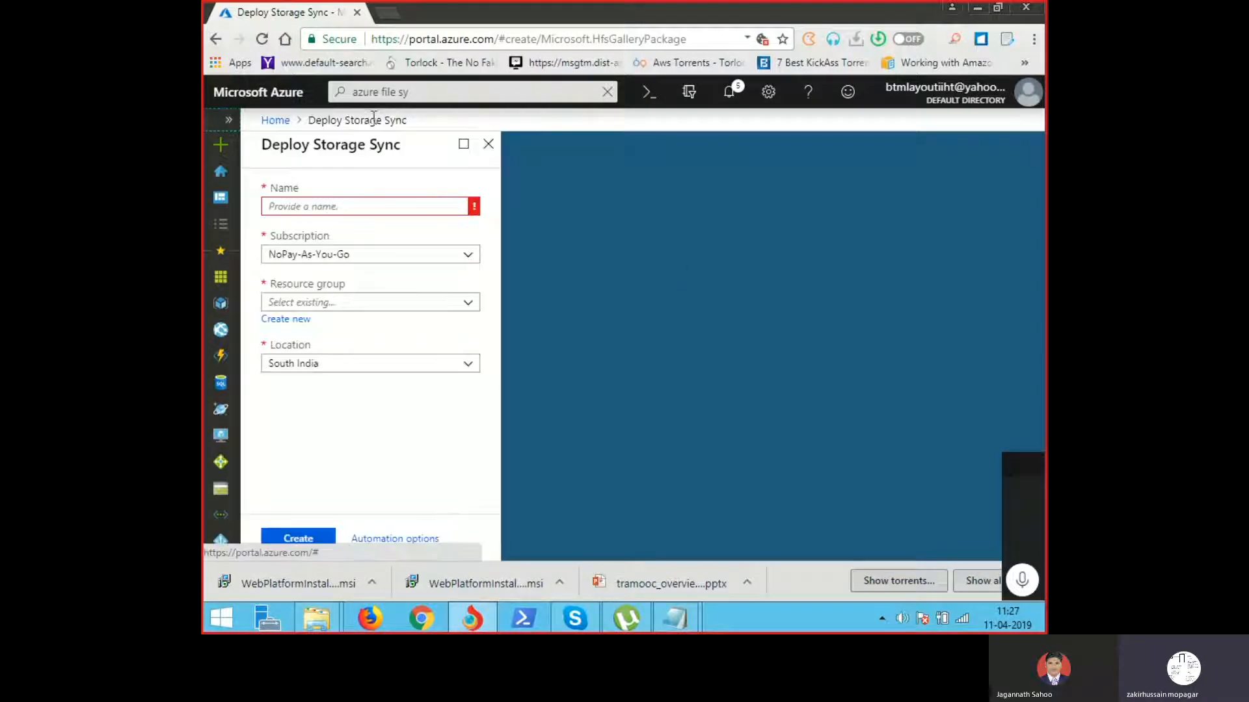
pyautogui.click(386, 208)
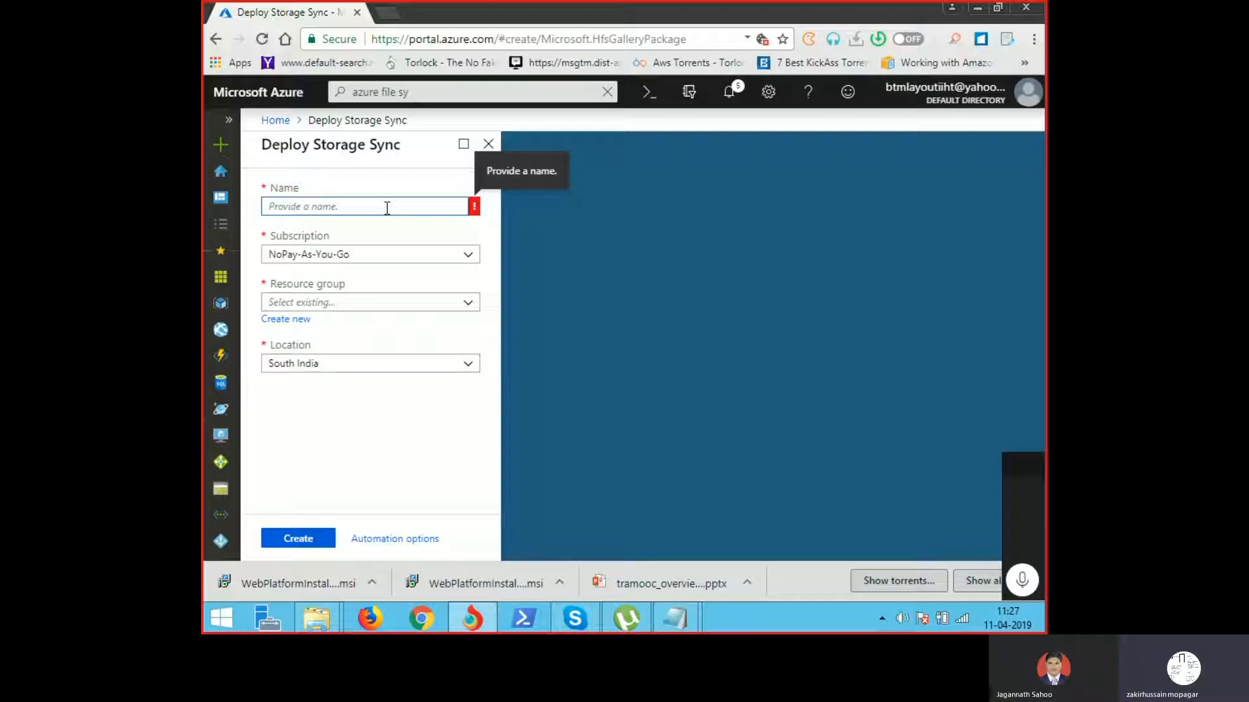
pyautogui.write('azurefilesync201911')
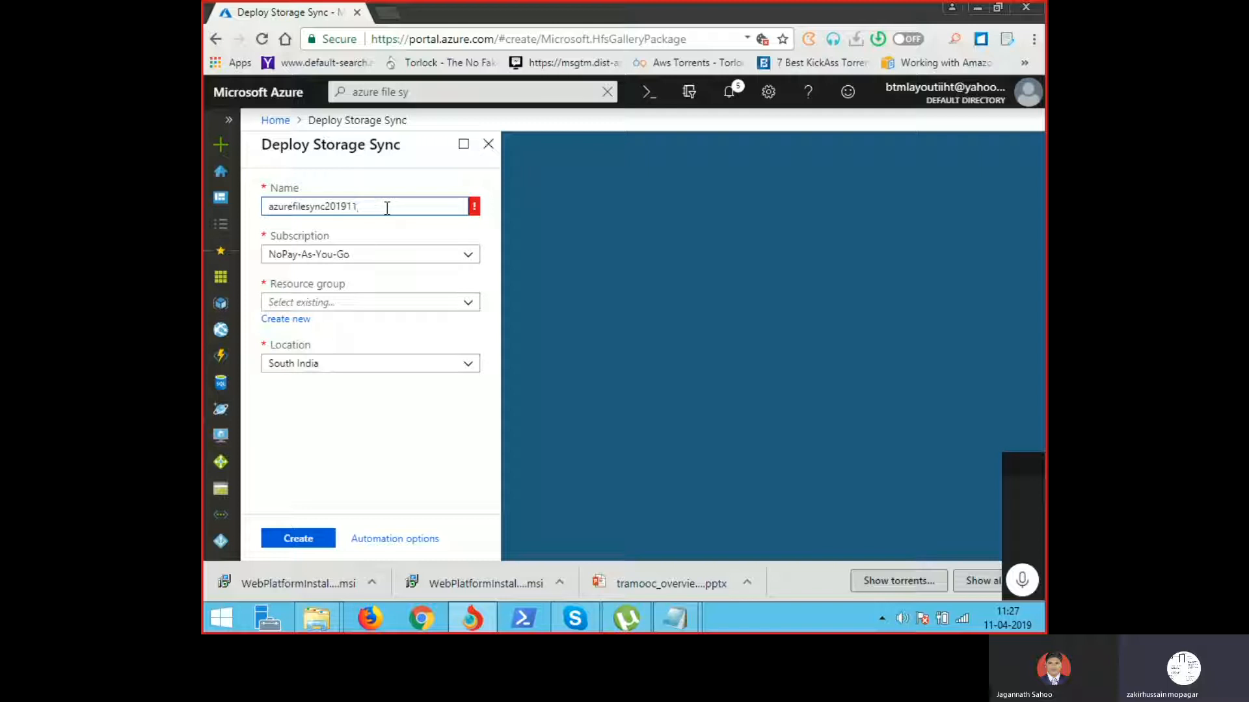
pyautogui.press('BackSpace')
pyautogui.press('BackSpace')
pyautogui.press('BackSpace')
pyautogui.press('BackSpace')
pyautogui.press('BackSpace')
pyautogui.press('BackSpace')
pyautogui.press('BackSpace')
pyautogui.press('BackSpace')
pyautogui.press('BackSpace')
pyautogui.press('BackSpace')
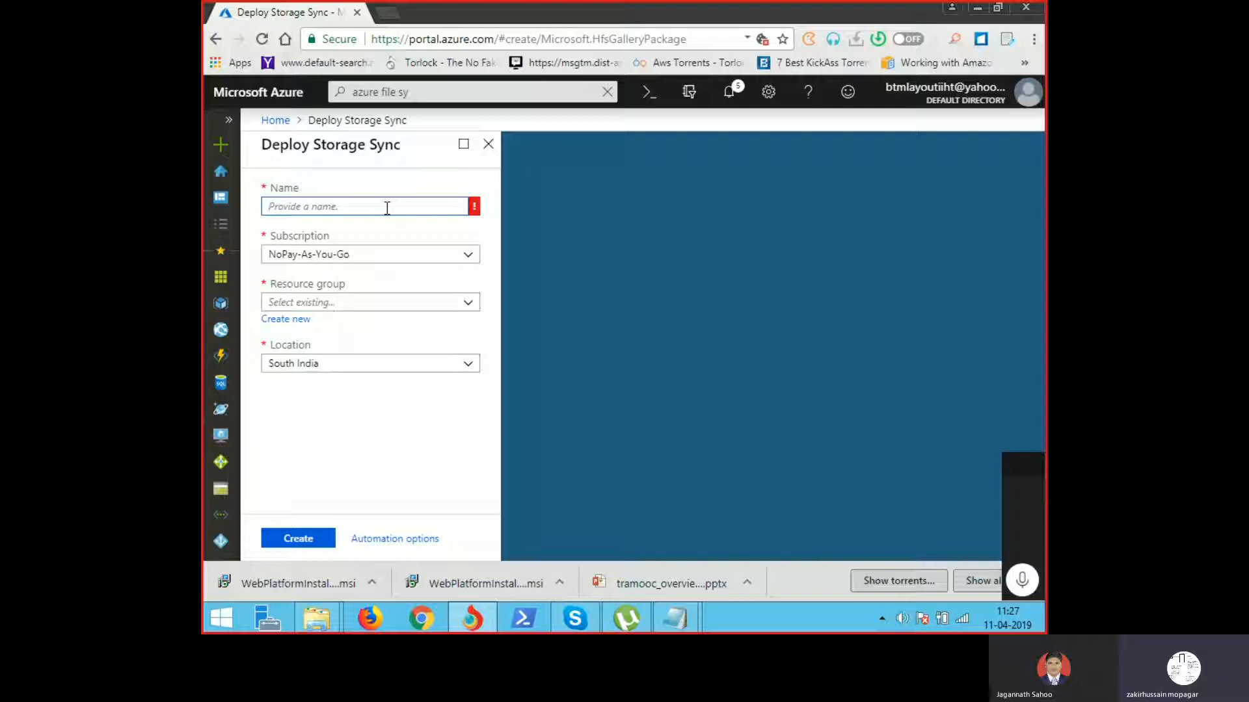
pyautogui.write('filesync20')
pyautogui.write('1111')
pyautogui.press('BackSpace')
pyautogui.press('BackSpace')
pyautogui.press('BackSpace')
pyautogui.press('BackSpace')
pyautogui.press('BackSpace')
pyautogui.press('BackSpace')
pyautogui.press('BackSpace')
pyautogui.press('BackSpace')
pyautogui.press('BackSpace')
pyautogui.press('BackSpace')
pyautogui.press('BackSpace')
pyautogui.press('BackSpace')
pyautogui.press('BackSpace')
pyautogui.press('BackSpace')
pyautogui.press('BackSpace')
pyautogui.press('BackSpace')
pyautogui.press('BackSpace')
pyautogui.press('BackSpace')
# Step: Check the Notepad step list, then enter demosync111 as the Storage Sync Service name
pyautogui.moveTo(678, 618)
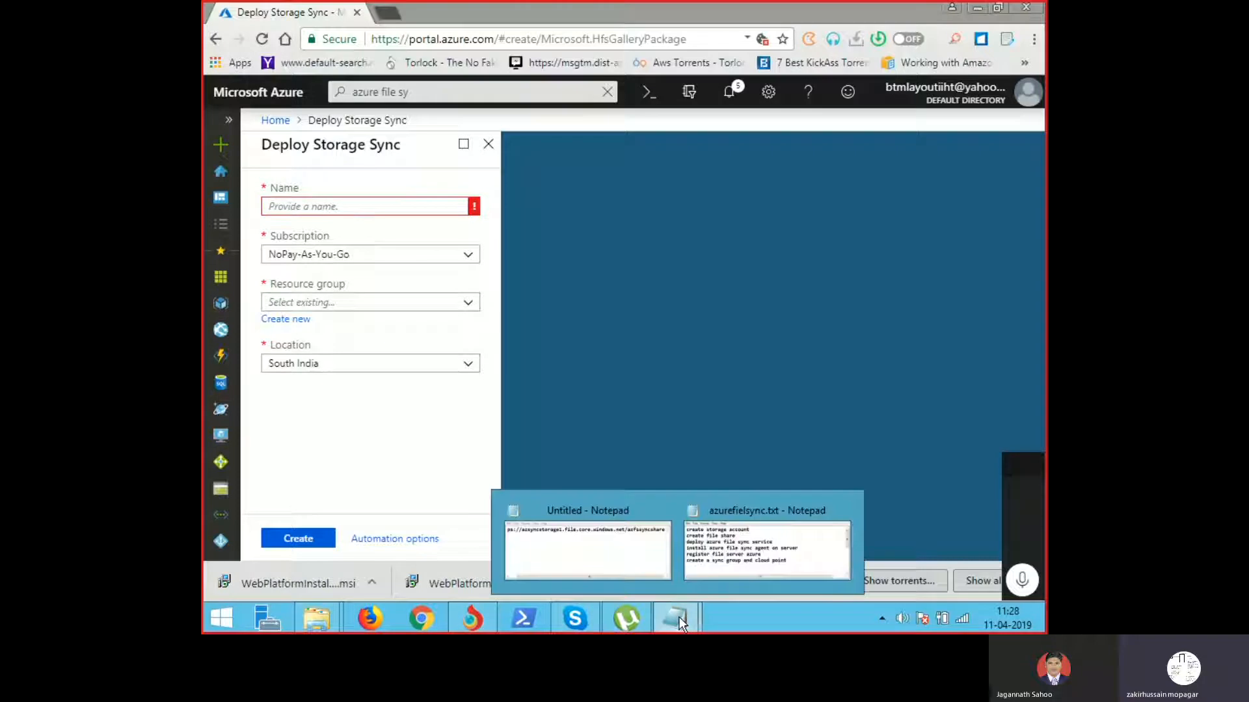
pyautogui.click(701, 545)
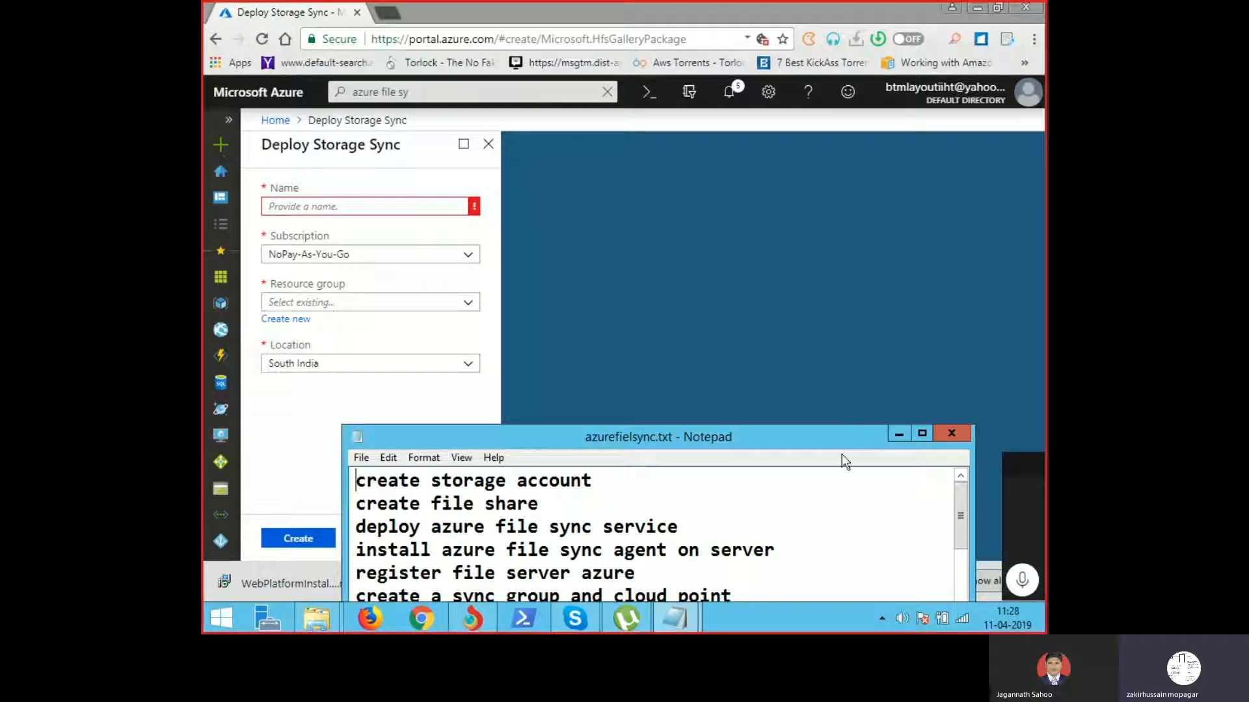
pyautogui.click(900, 433)
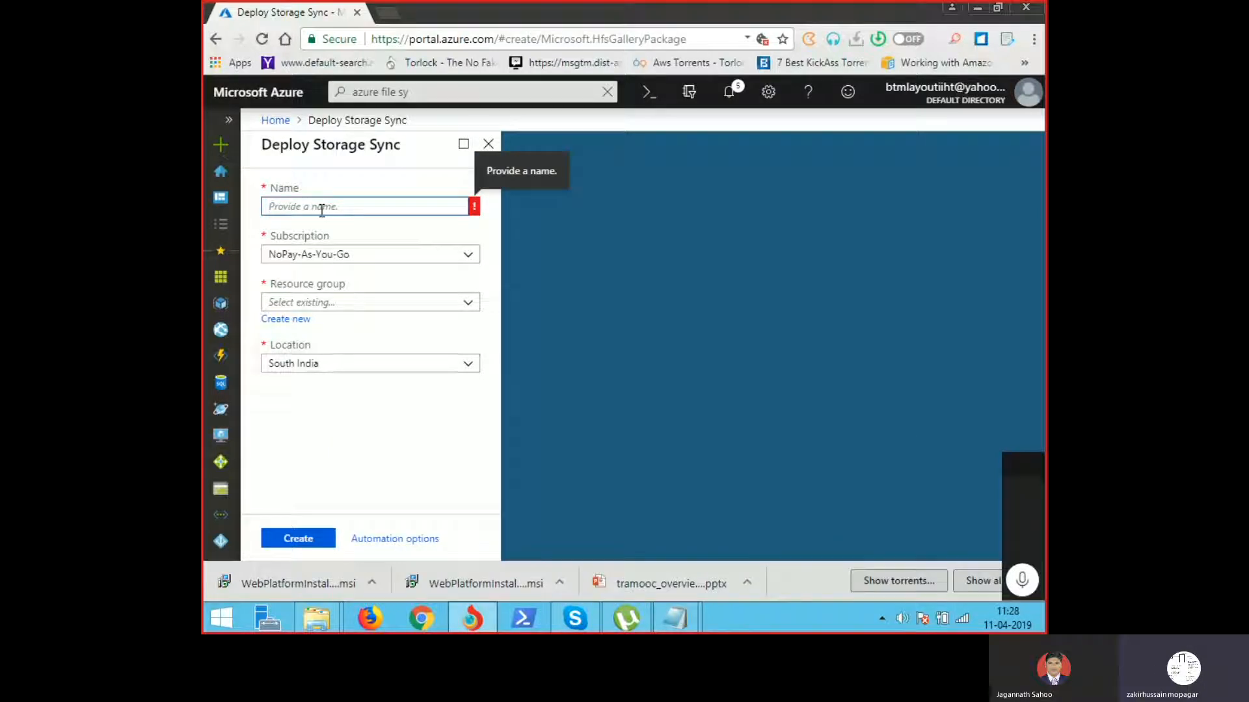
pyautogui.write('demosync')
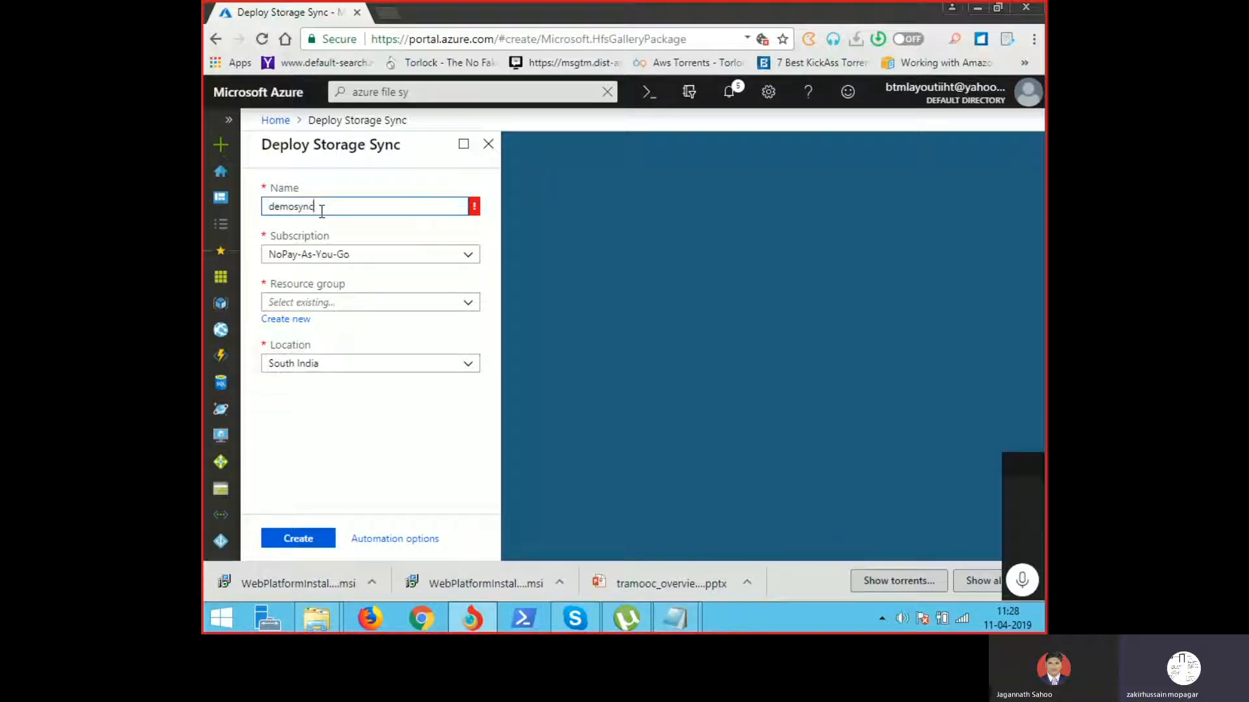
pyautogui.write('11111')
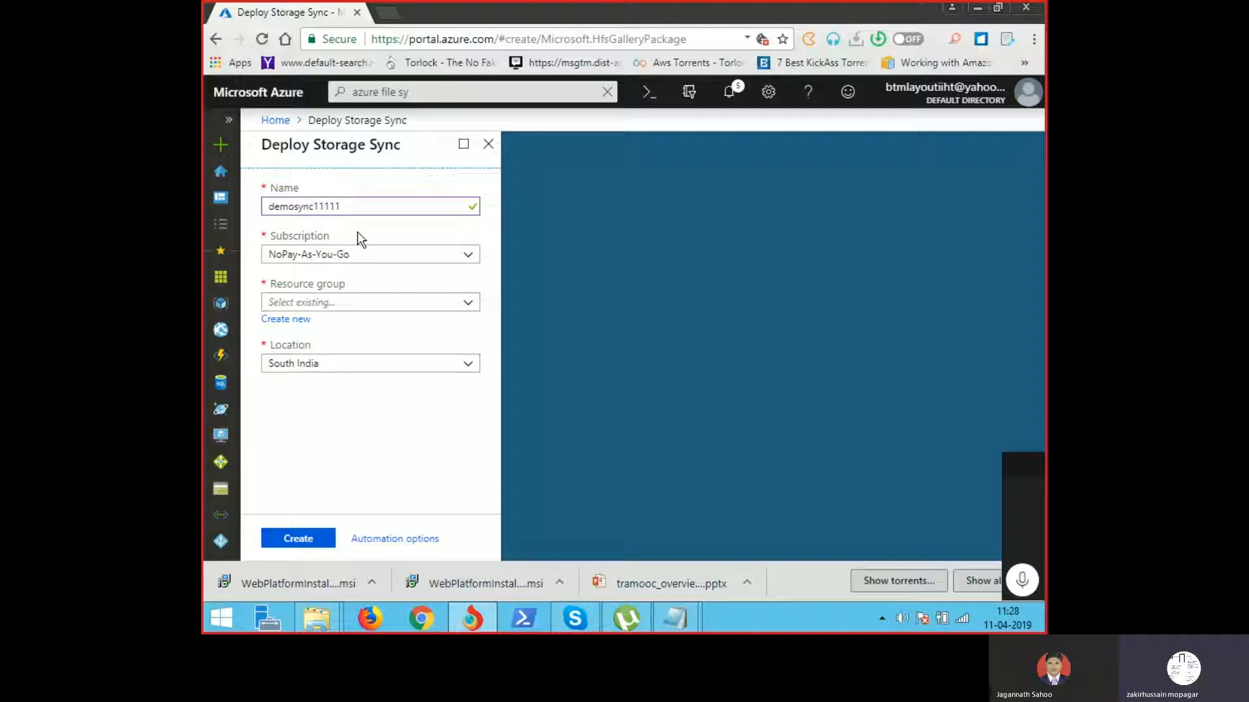
pyautogui.press('BackSpace')
pyautogui.press('BackSpace')
# Step: Set the resource group to fssyncrg
pyautogui.click(469, 308)
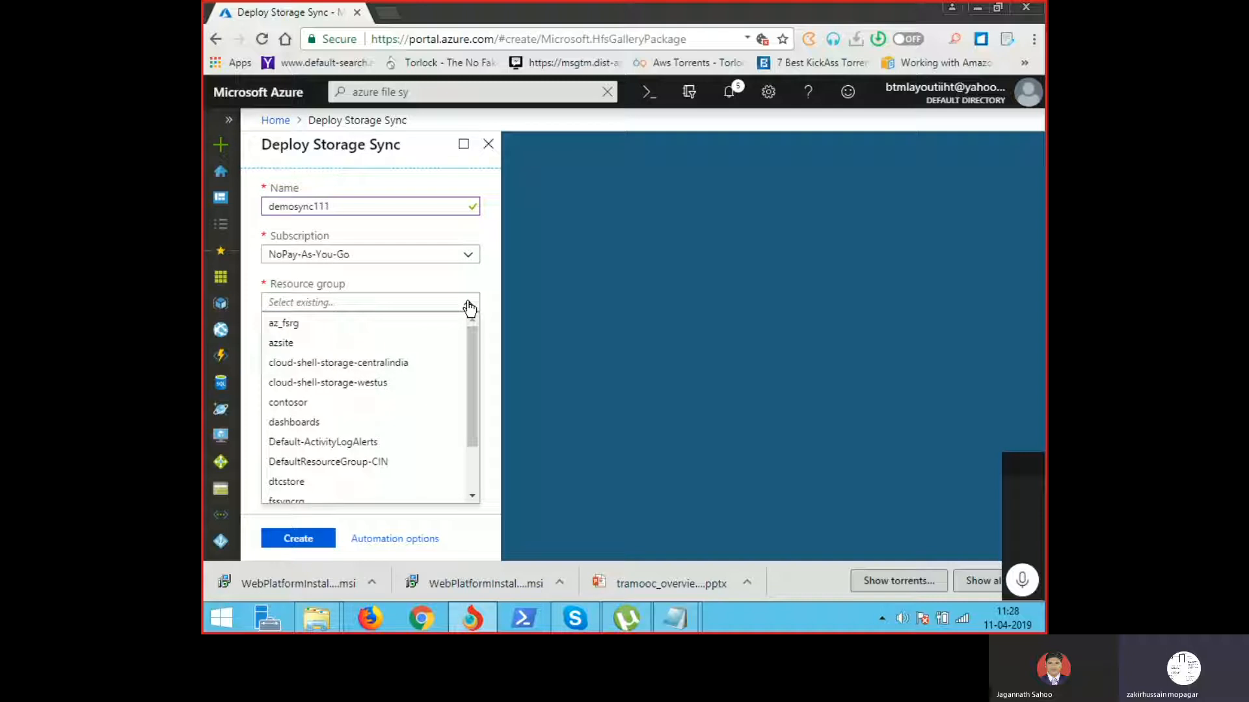
pyautogui.click(446, 363)
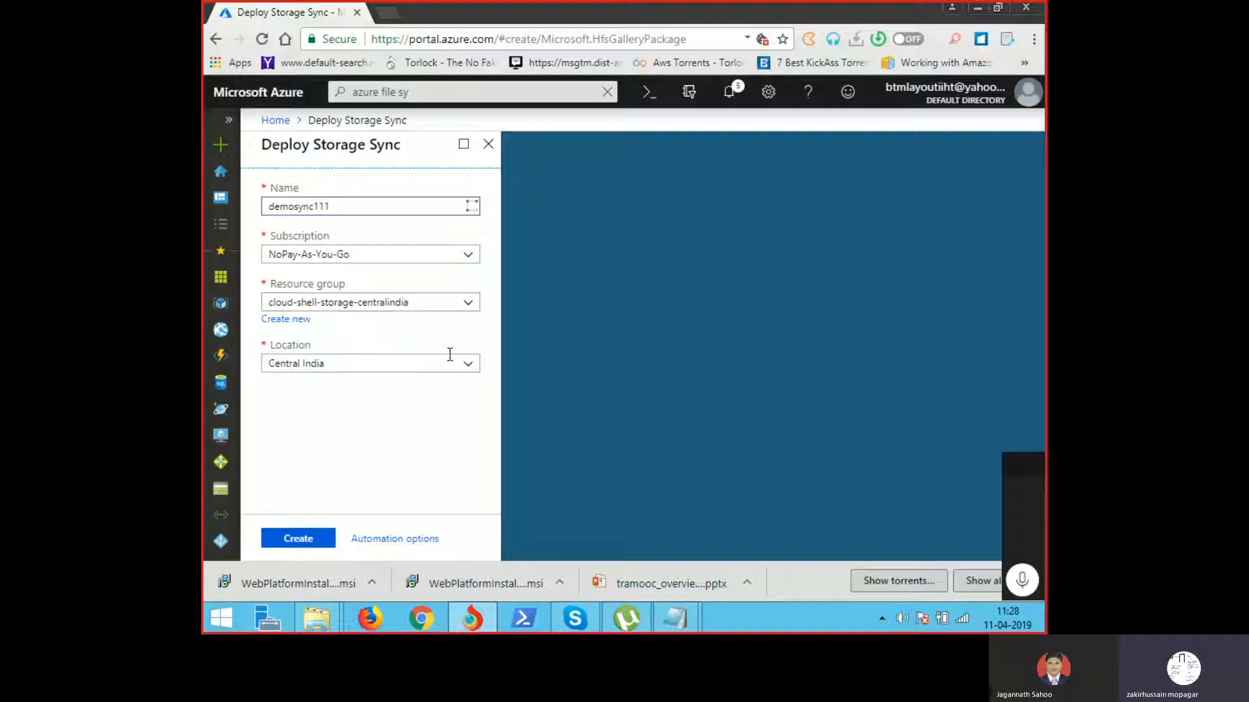
pyautogui.click(467, 308)
pyautogui.moveTo(472, 412); pyautogui.dragTo(476, 439)
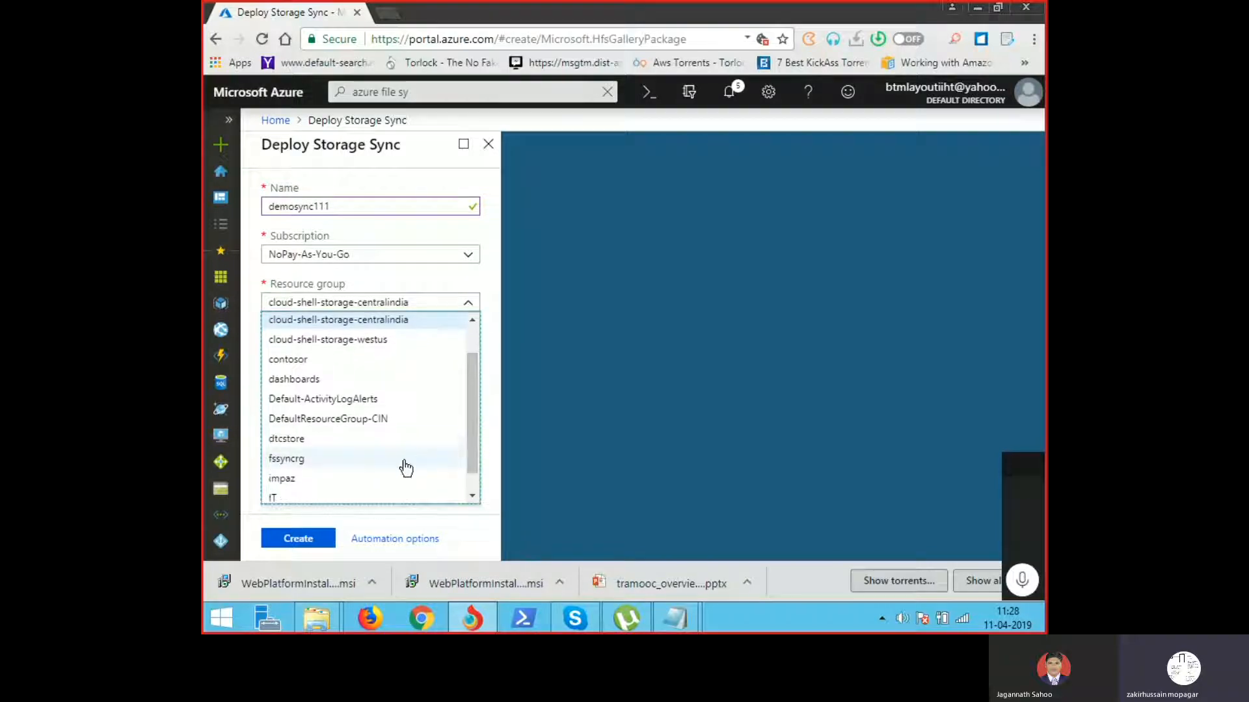
pyautogui.click(304, 461)
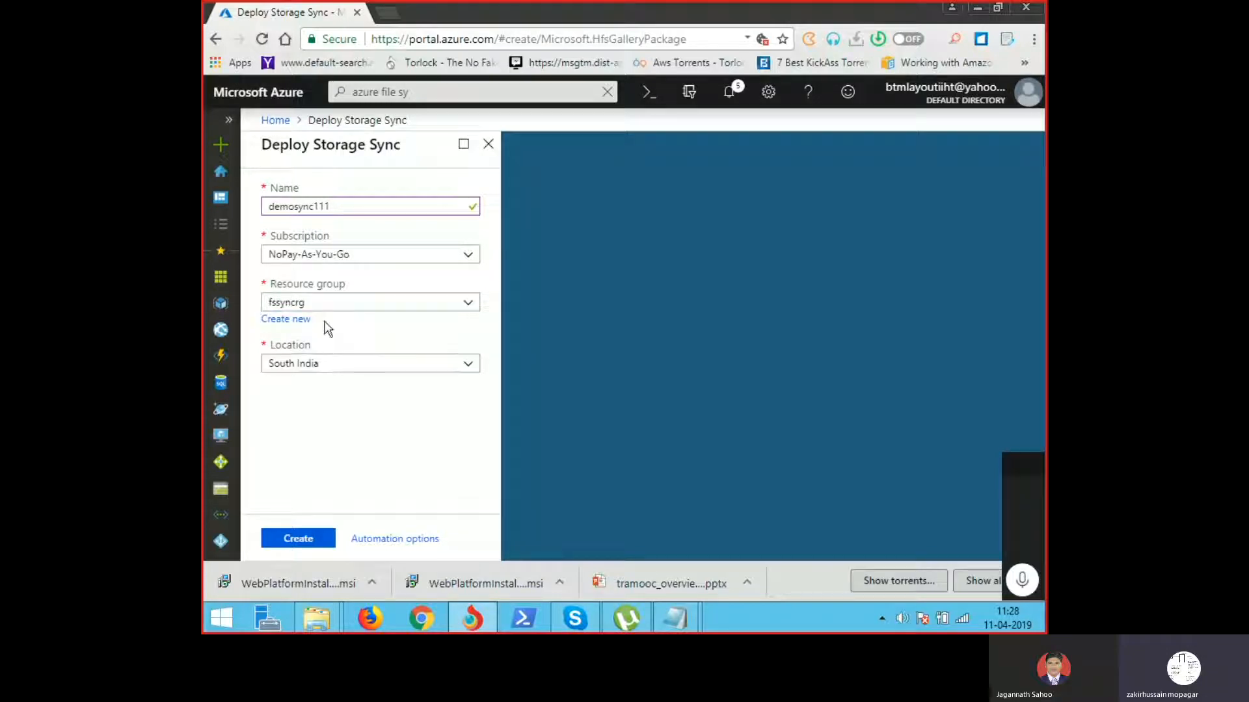
# Step: Validate and create the demosync111 Storage Sync Service, then open the deployed resource
pyautogui.click(293, 544)
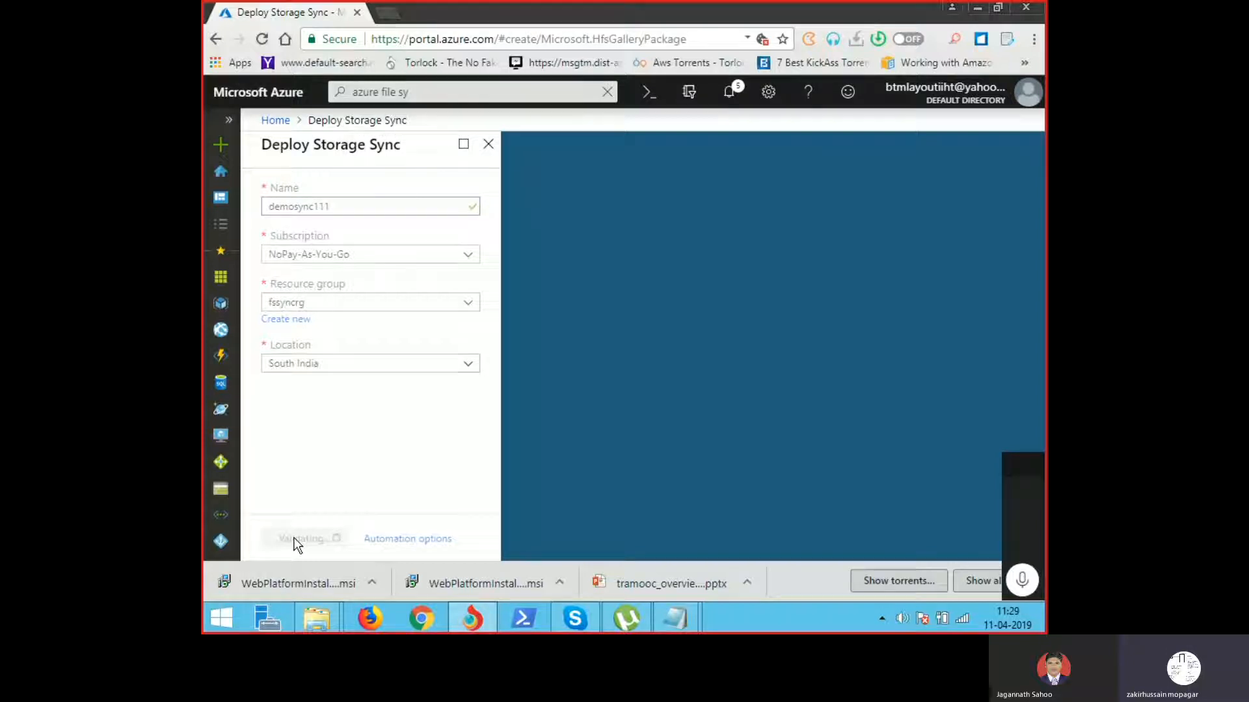
pyautogui.click(296, 541)
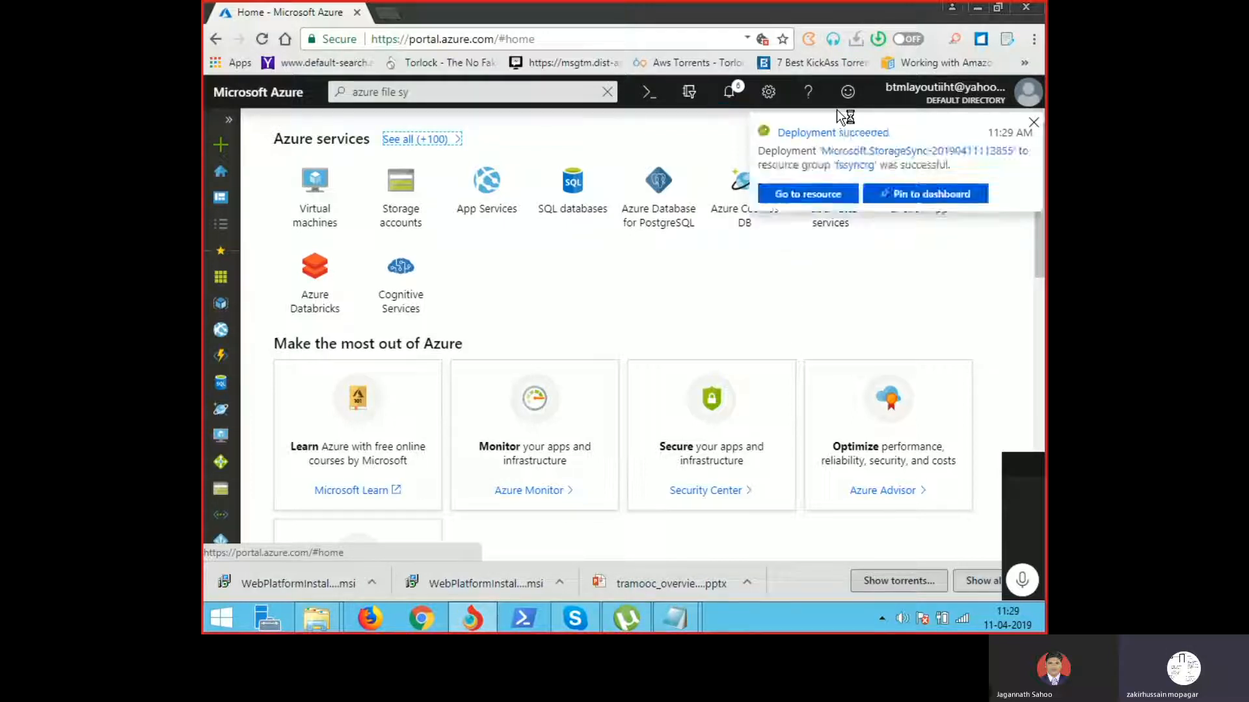
pyautogui.click(816, 195)
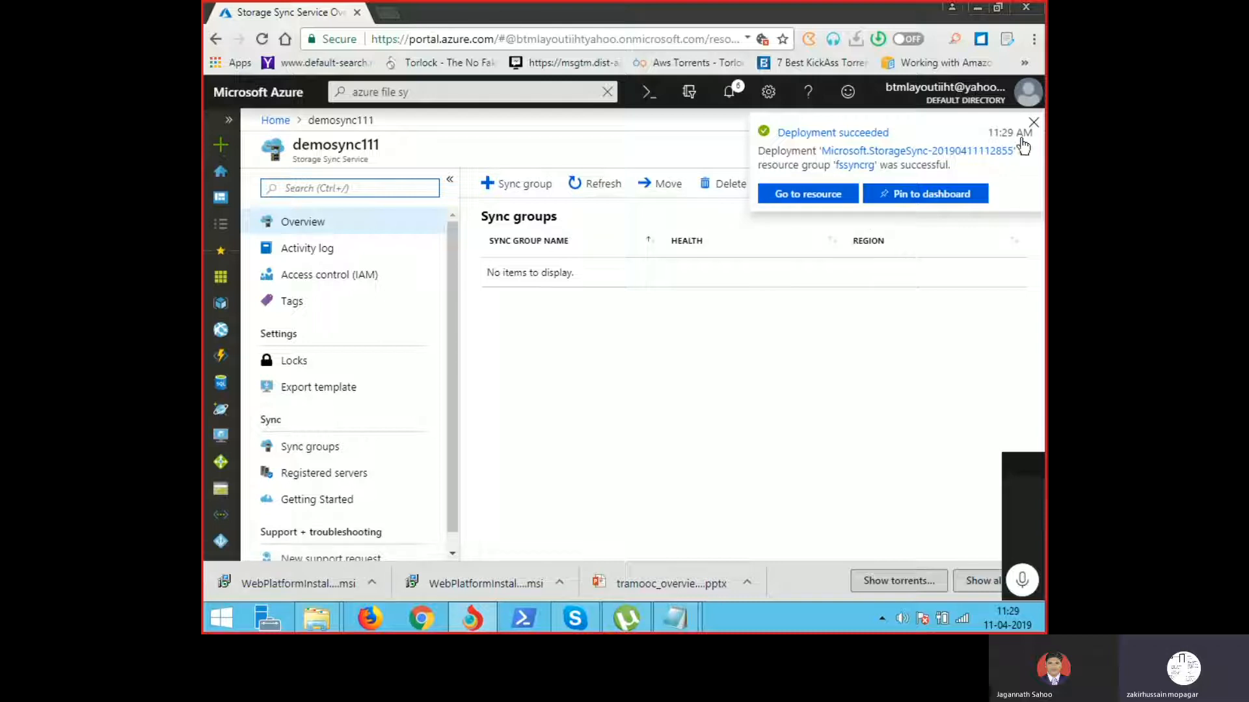
# Step: Dismiss the deployment notification and open demosync111's Registered servers page
pyautogui.click(1033, 123)
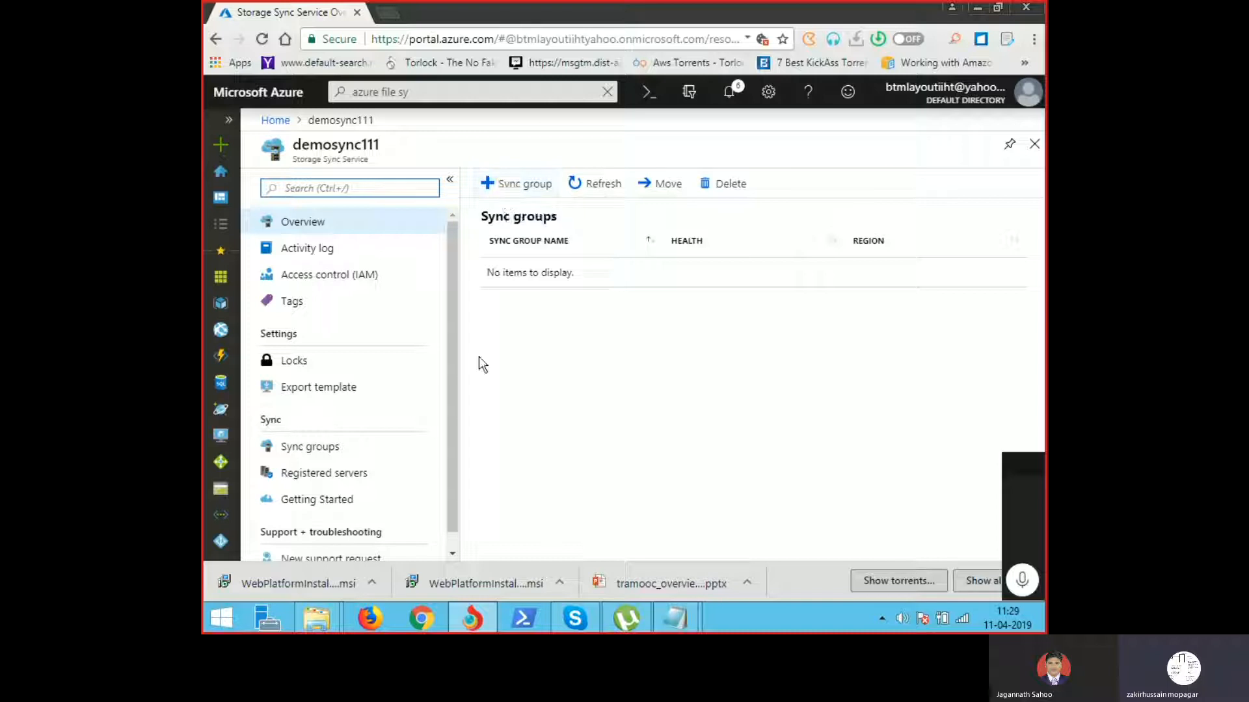
pyautogui.click(357, 482)
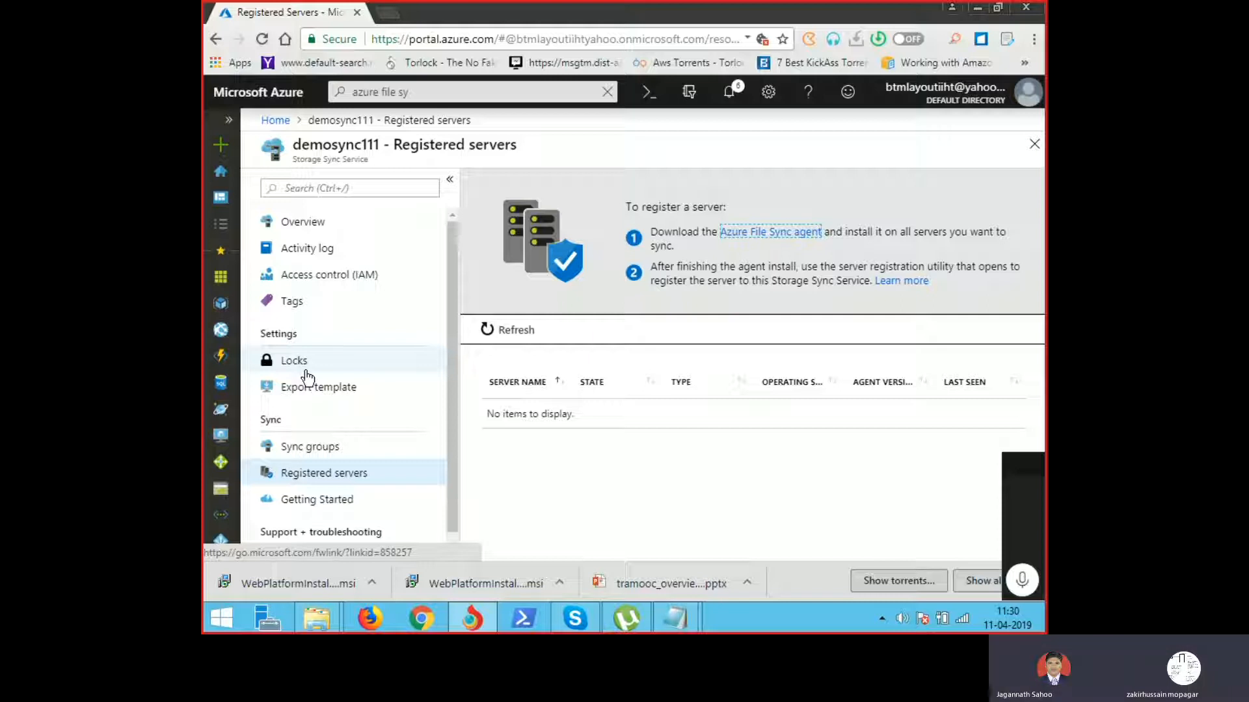
# Step: Open demosync111's Sync groups page and the downloaded installer, then launch PowerPoint via Win+R 'powerpnt'
pyautogui.click(392, 453)
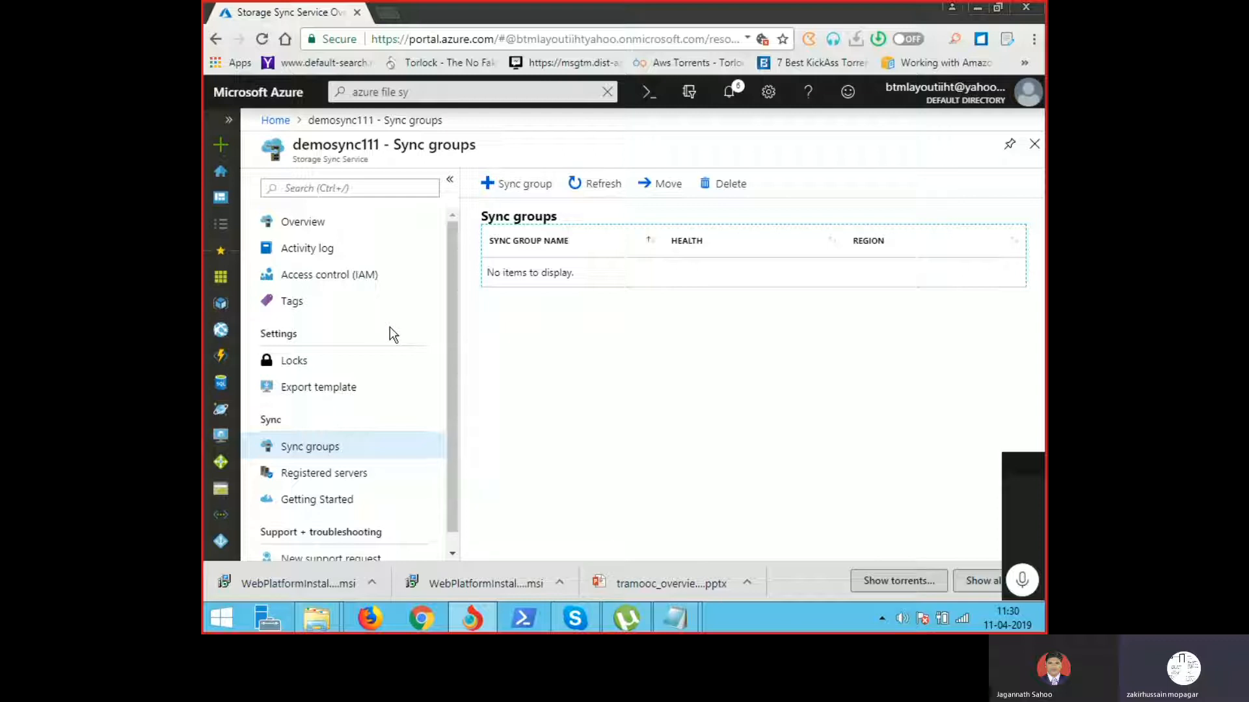
pyautogui.click(494, 591)
pyautogui.press('super+r')
pyautogui.write('po')
pyautogui.press('Down')
pyautogui.press('Return')
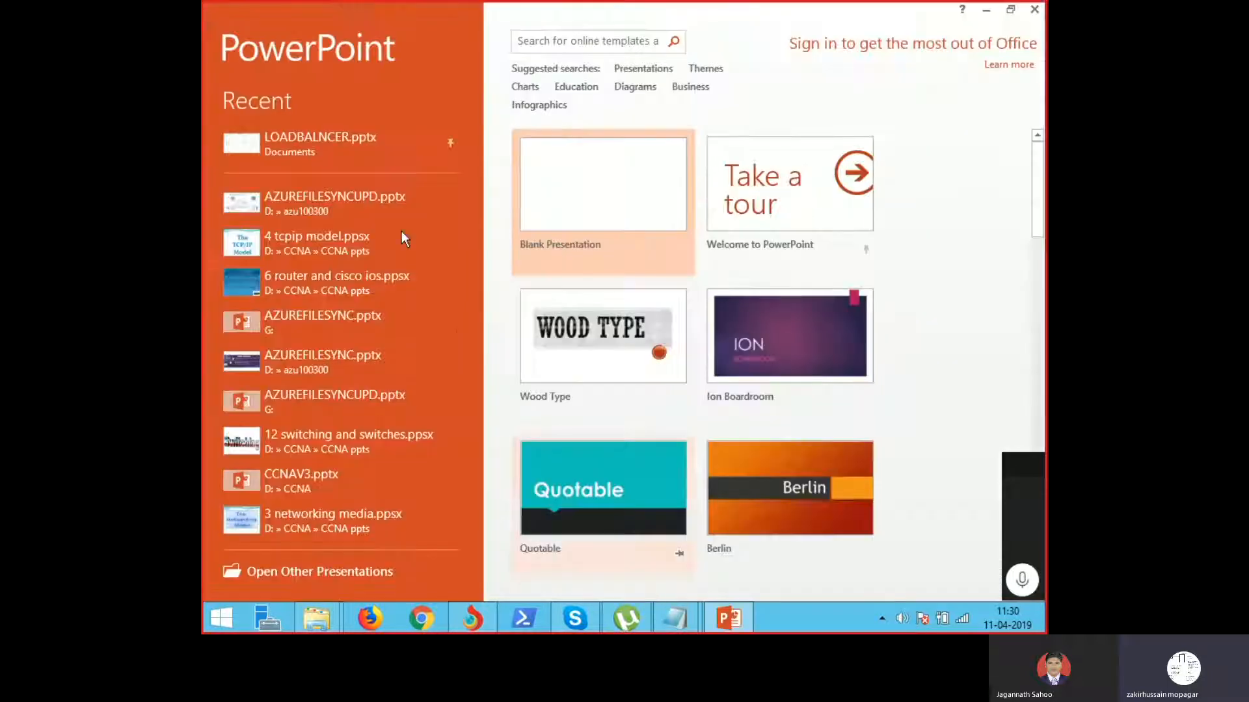
# Step: Open the AZUREFILESYNCUPD.pptx deck, dismiss the activation notice, and go to slide 9
pyautogui.click(377, 214)
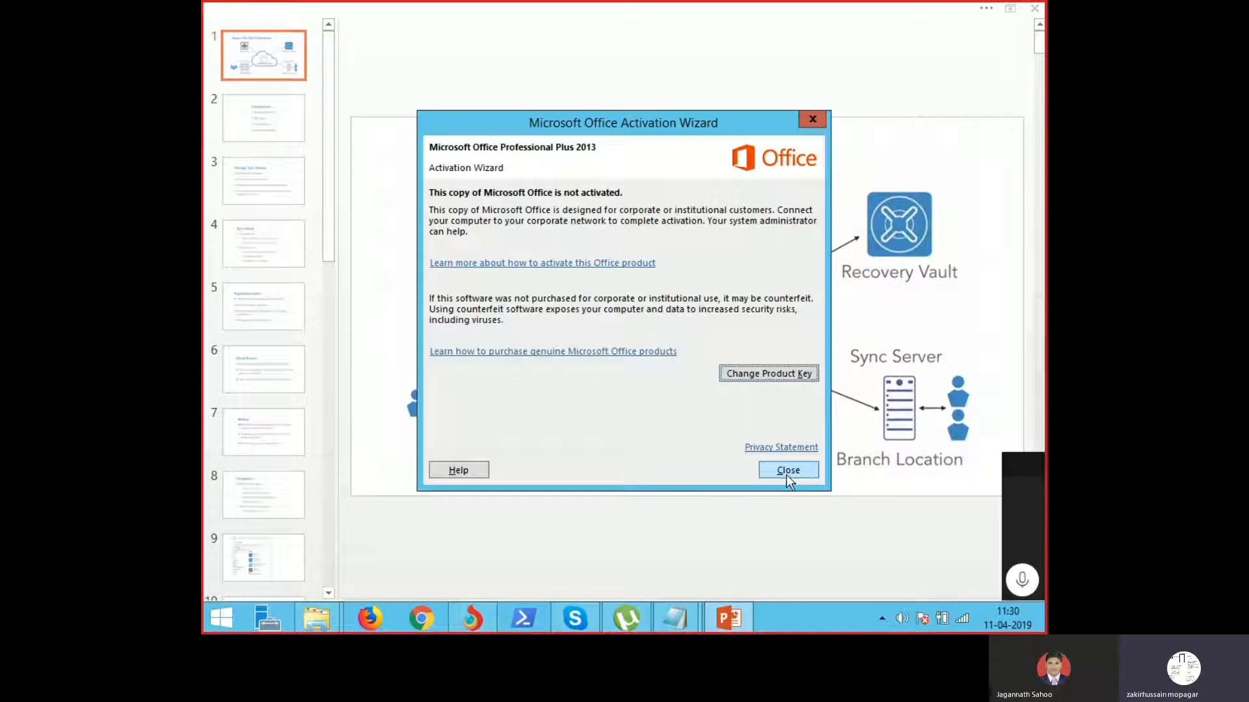
pyautogui.click(786, 474)
pyautogui.click(296, 416)
pyautogui.press('Down')
pyautogui.press('Down')
pyautogui.press('Down')
pyautogui.press('Up')
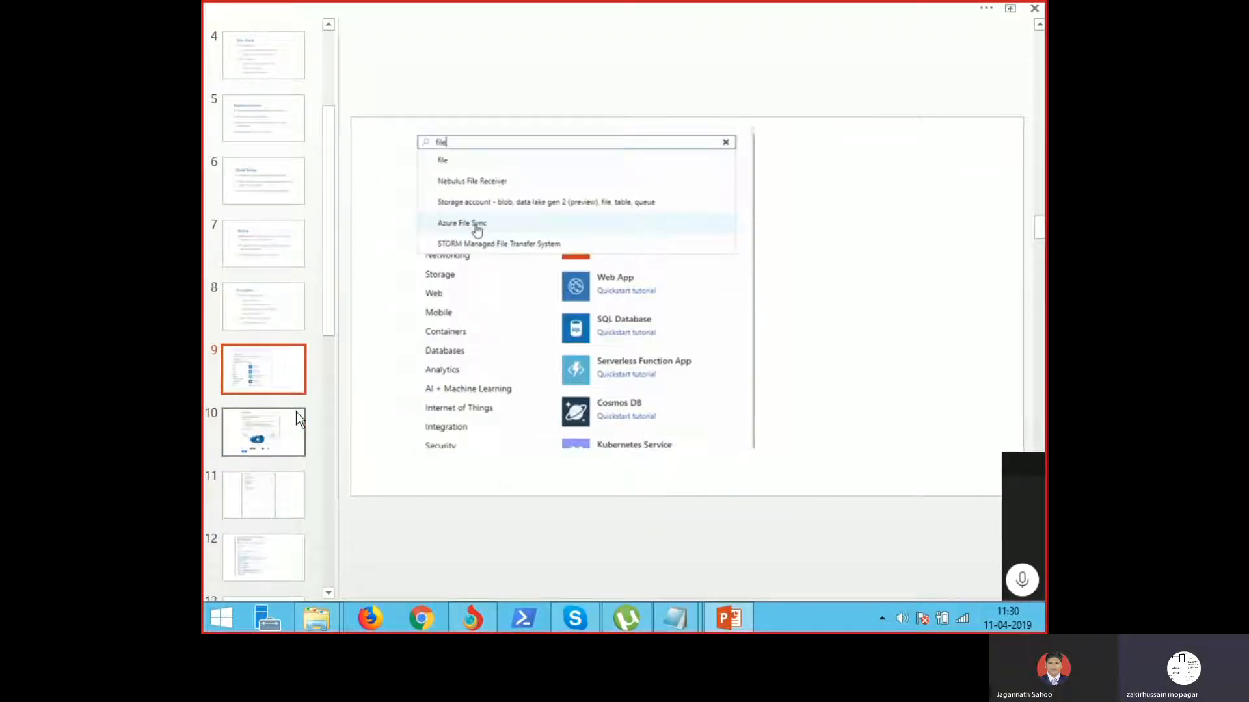
# Step: Page through the Azure File Sync setup slides to slide 15, then return to the browser
pyautogui.press('Down')
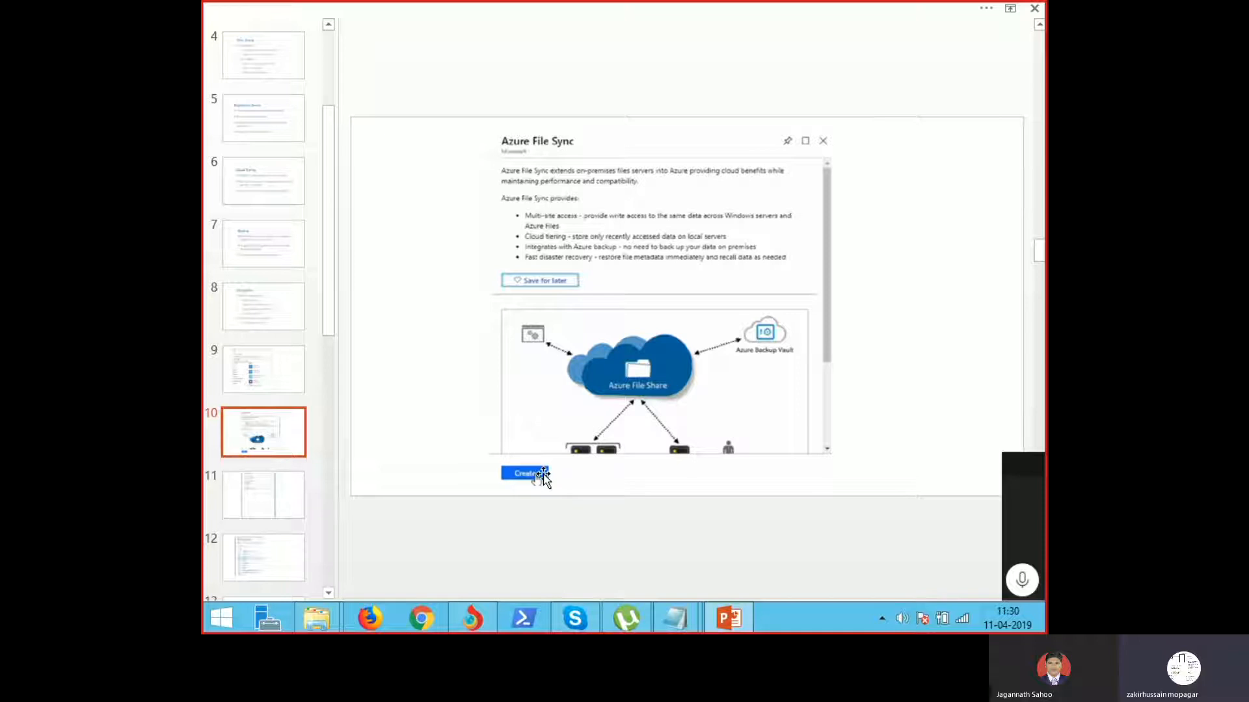
pyautogui.press('Down')
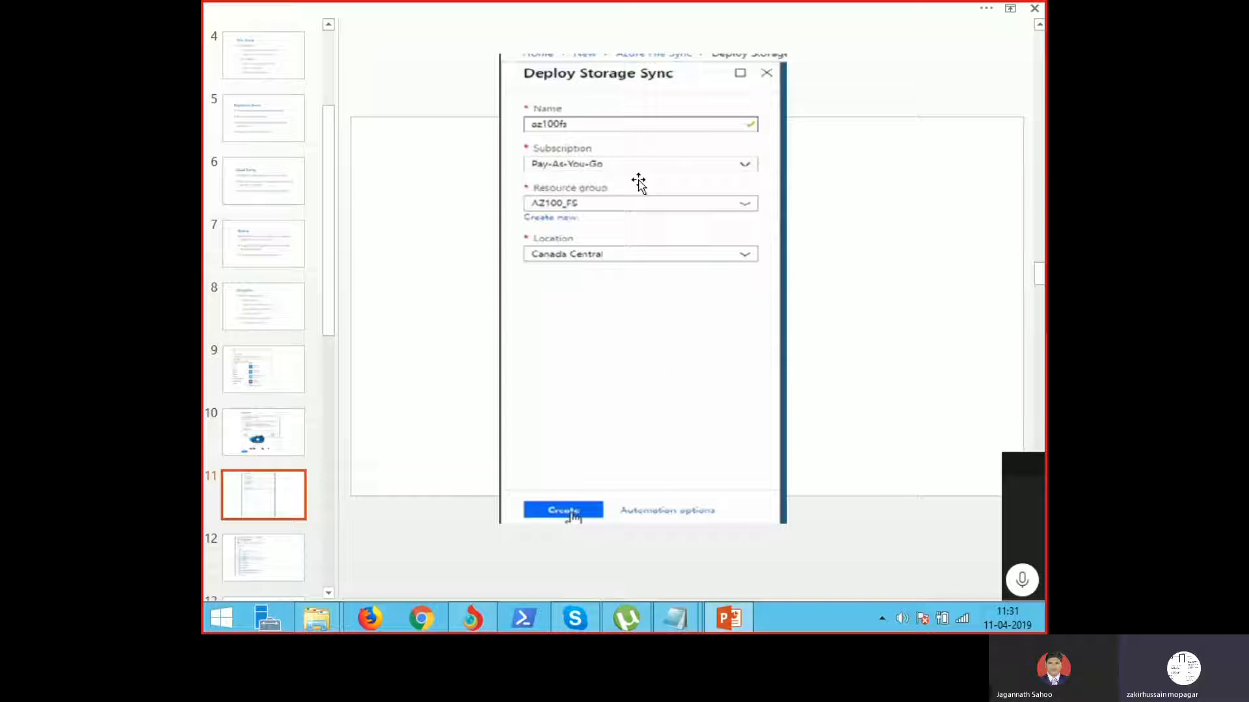
pyautogui.press('Down')
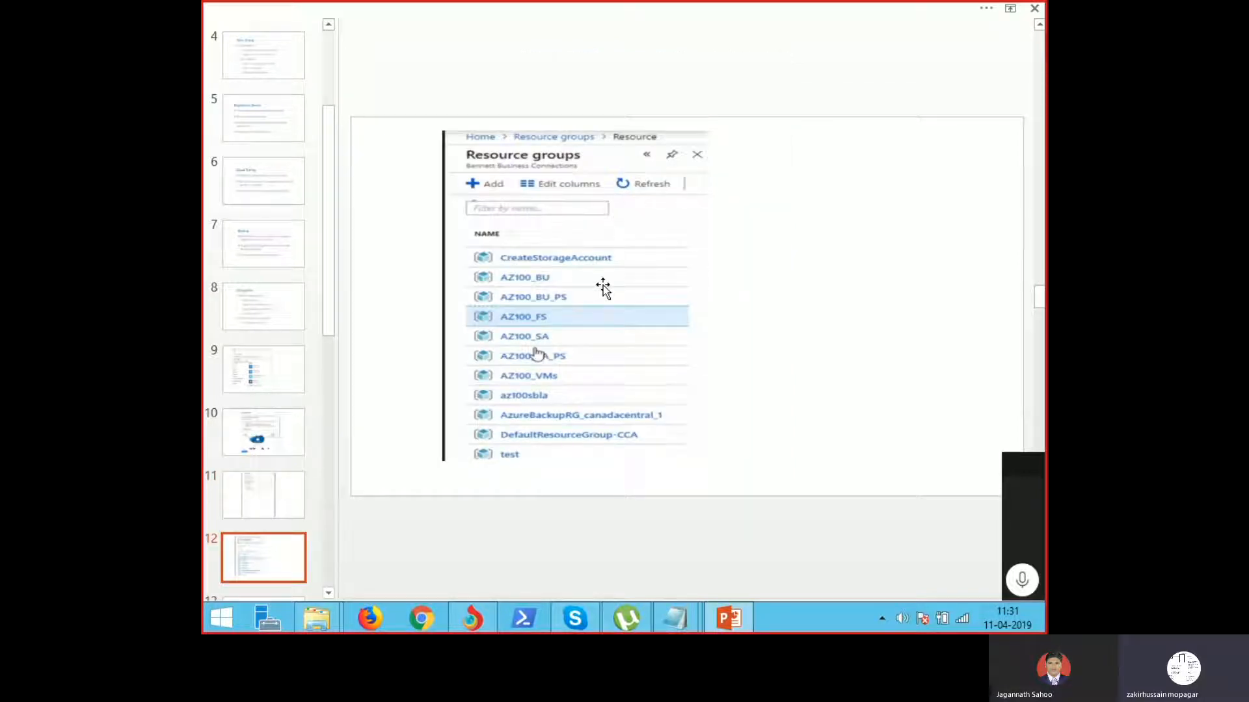
pyautogui.press('Down')
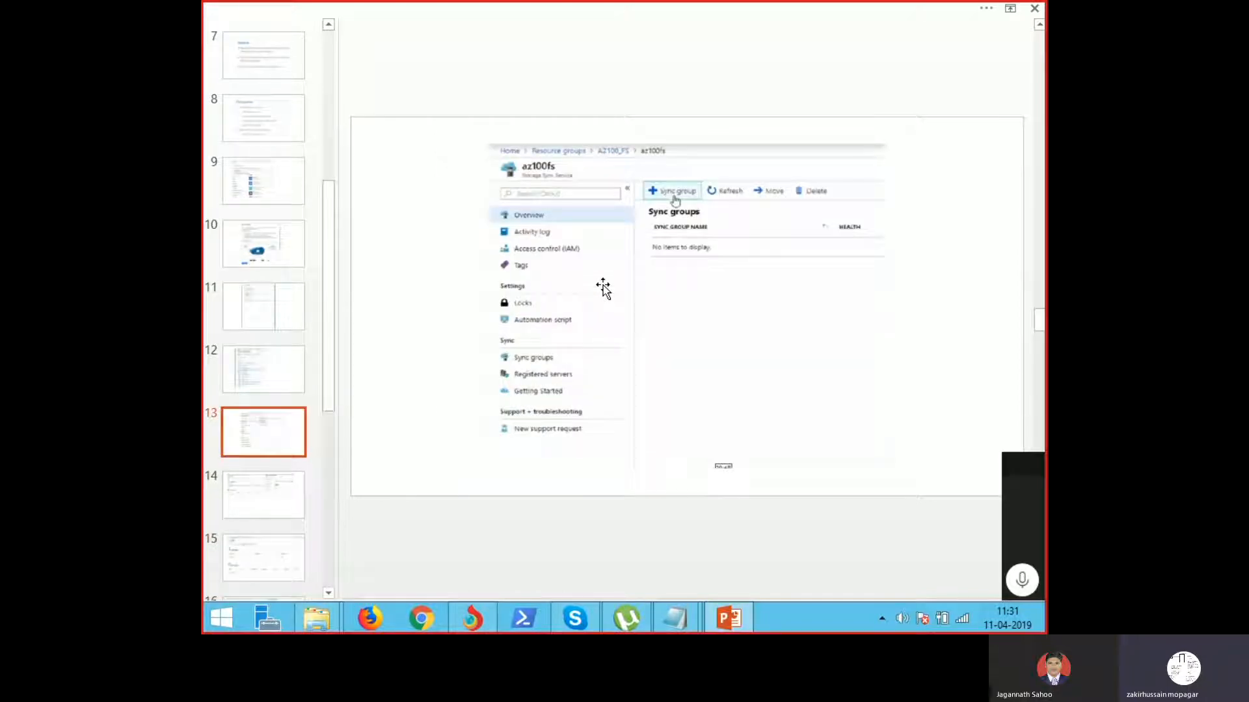
pyautogui.press('Down')
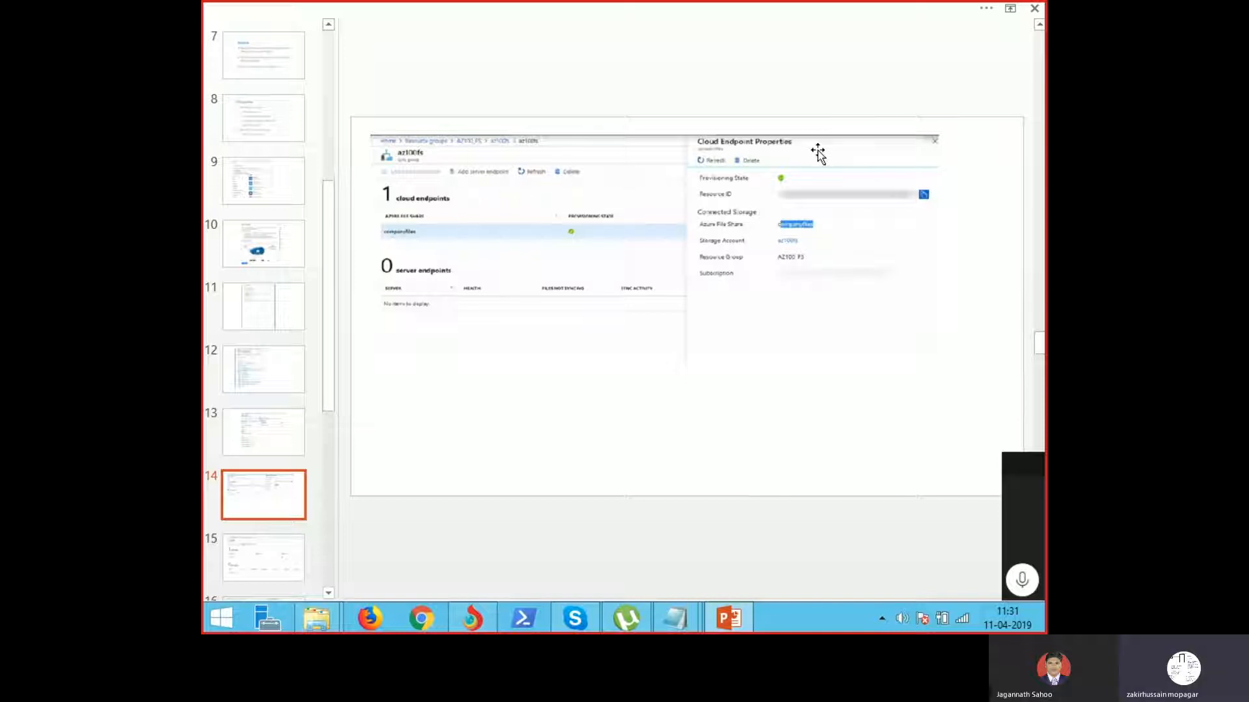
pyautogui.press('pagedown')
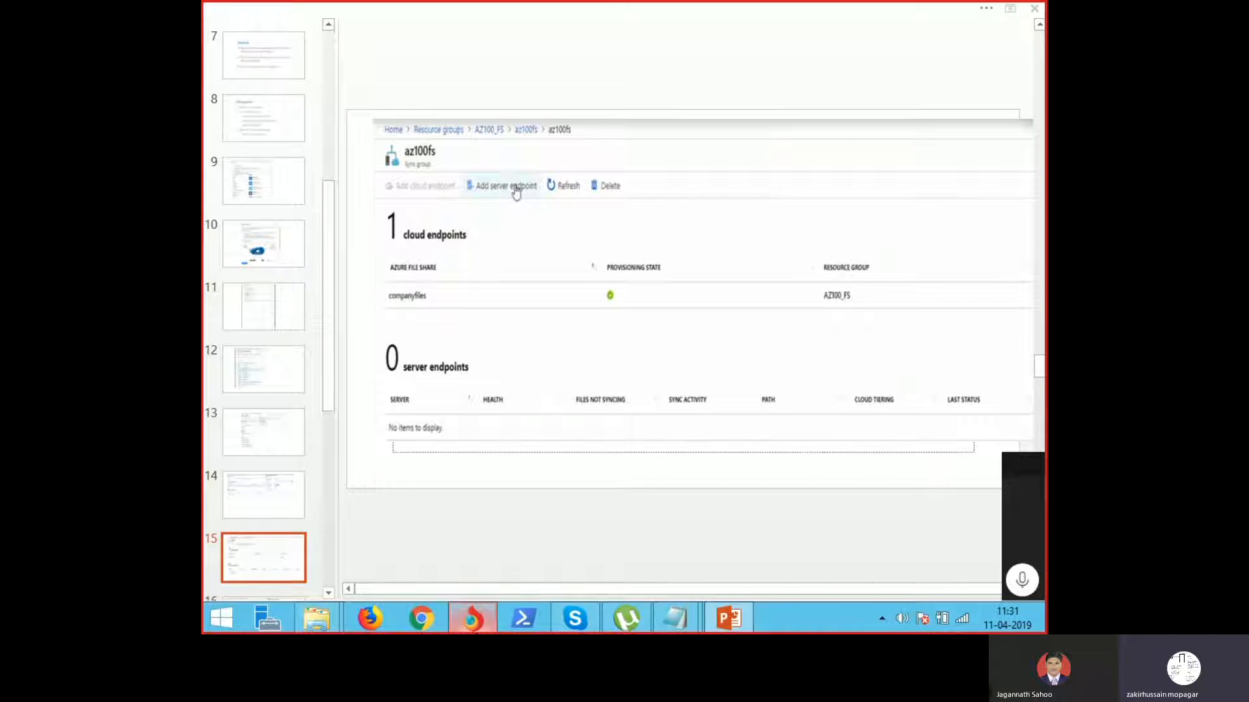
pyautogui.click(471, 618)
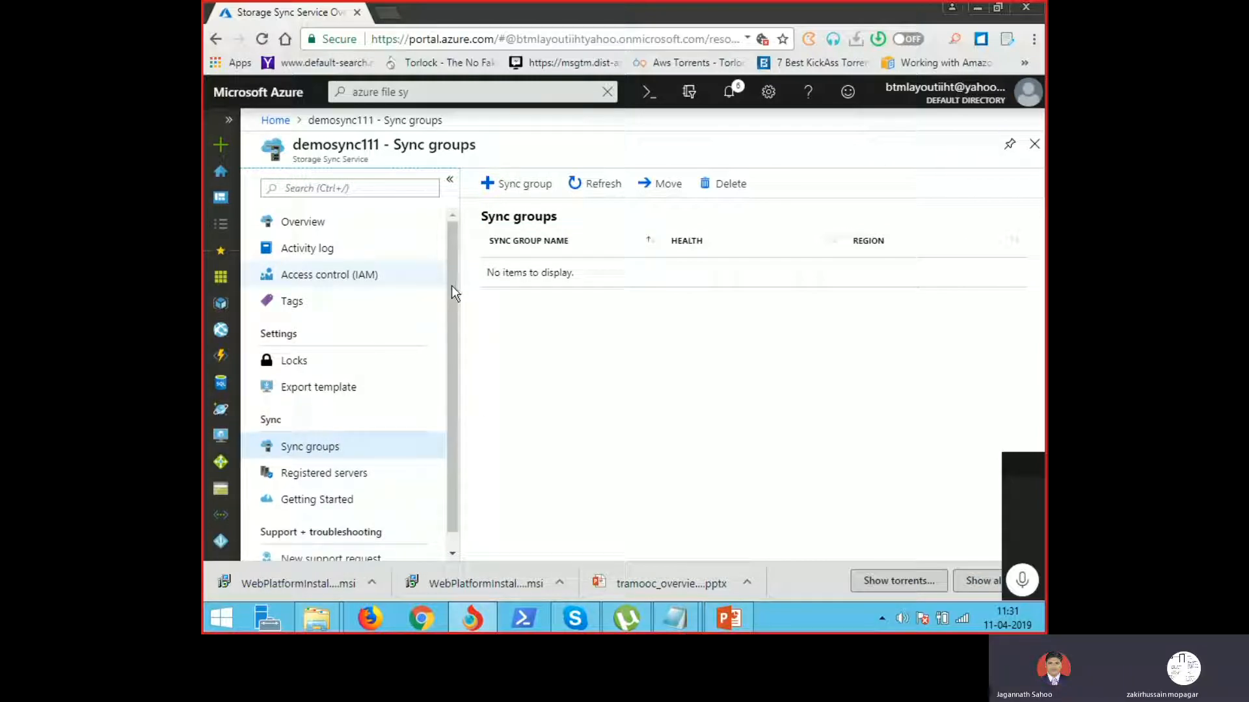
# Step: Start a new sync group in demosync111, then close the form without creating it
pyautogui.click(507, 189)
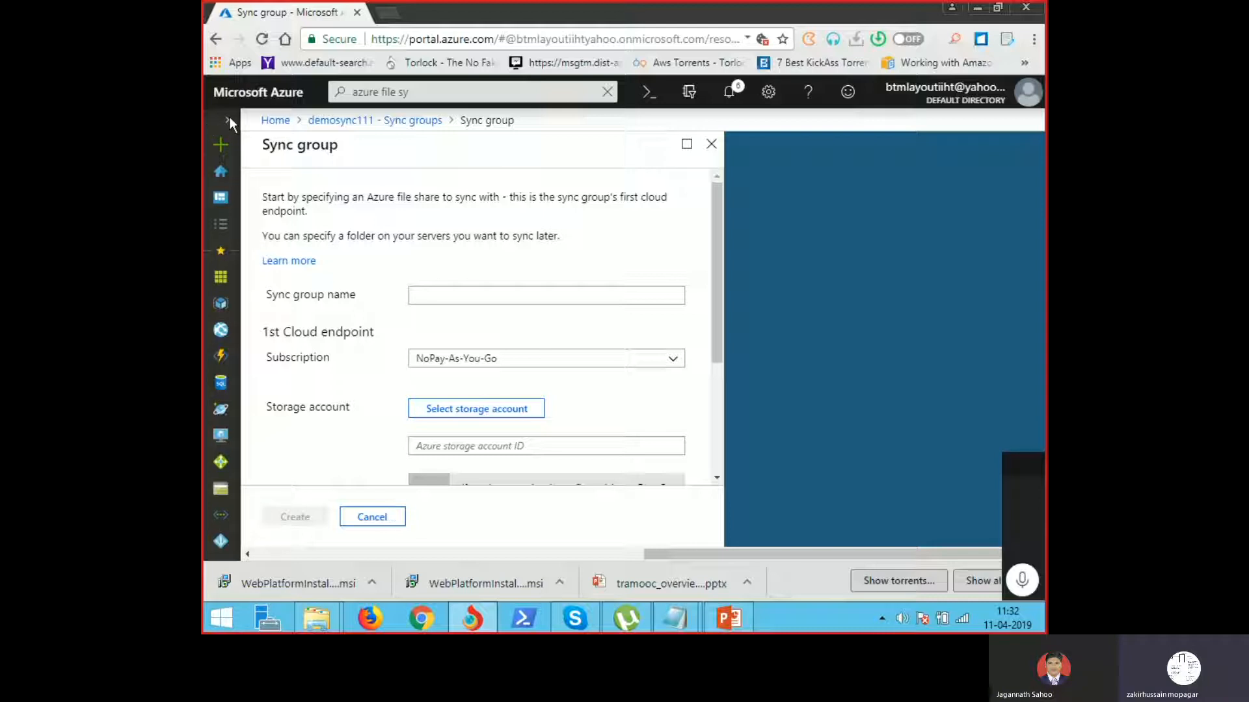
pyautogui.click(711, 143)
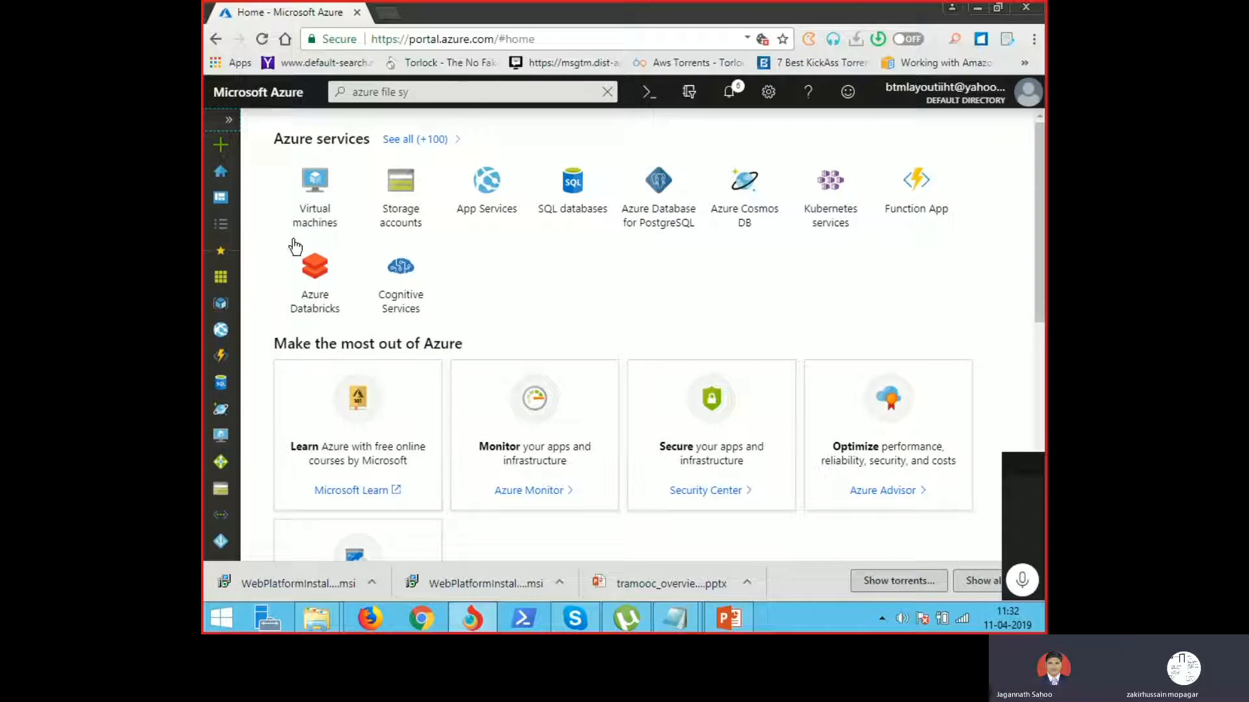
# Step: Show the Virtual machines list for NoPay-As-You-Go, which has no VMs
pyautogui.click(313, 188)
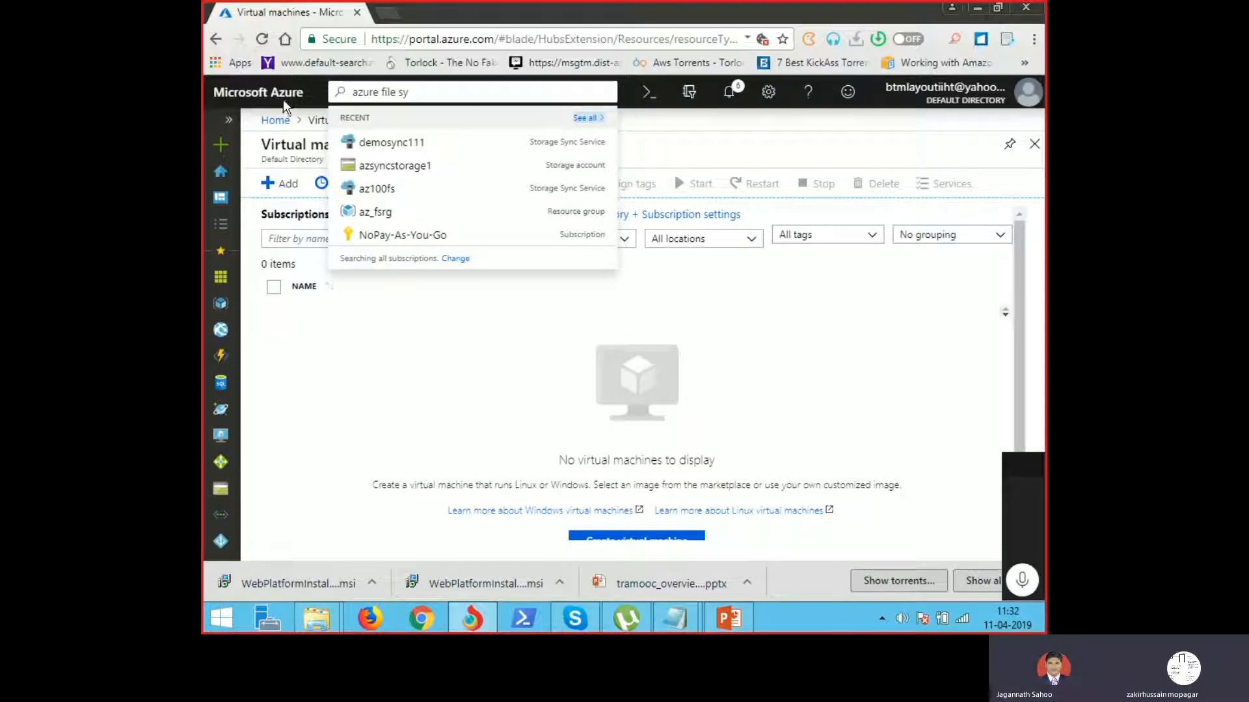
pyautogui.click(384, 119)
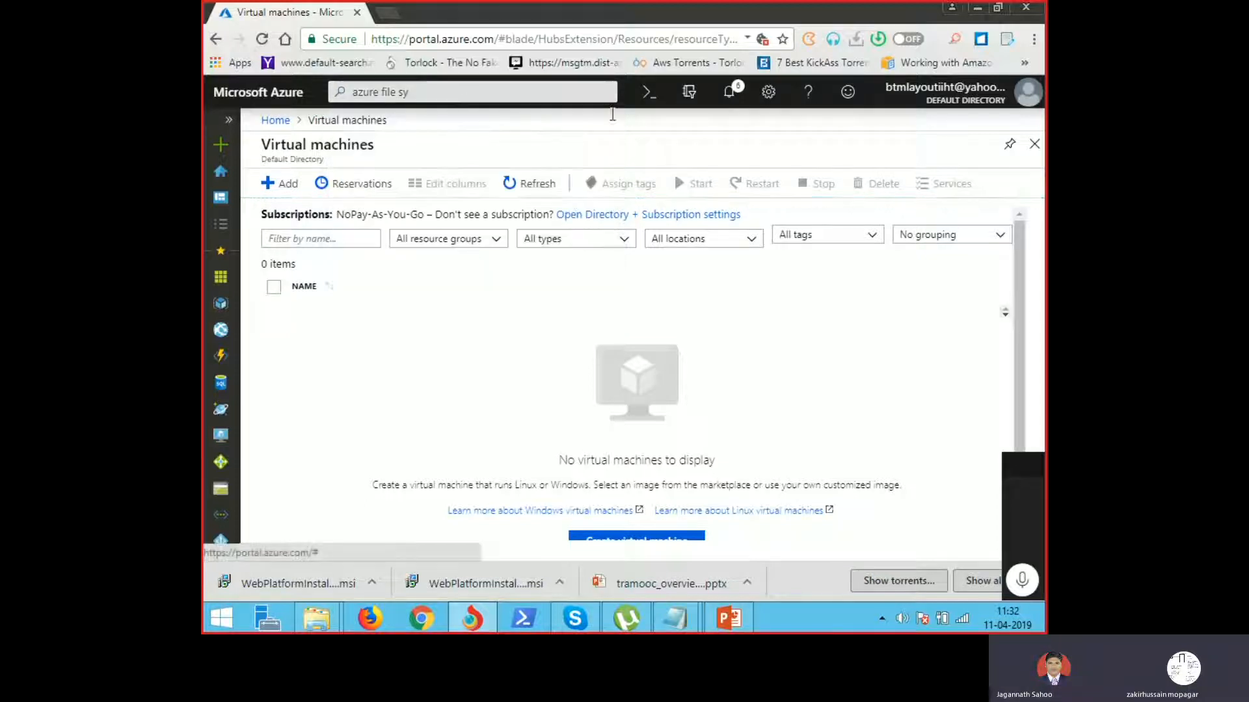
# Step: Start a new virtual machine named server1 in resource group fssyncrg
pyautogui.click(281, 194)
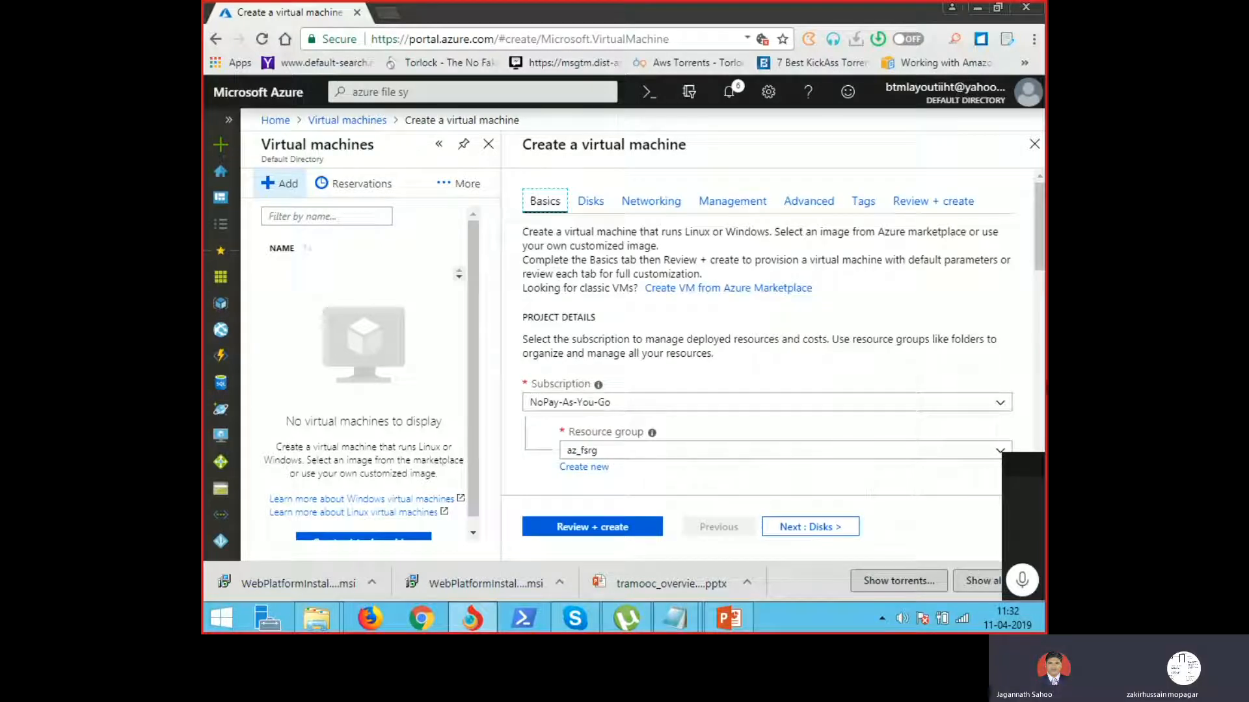
pyautogui.scroll(-2, 967, 423)
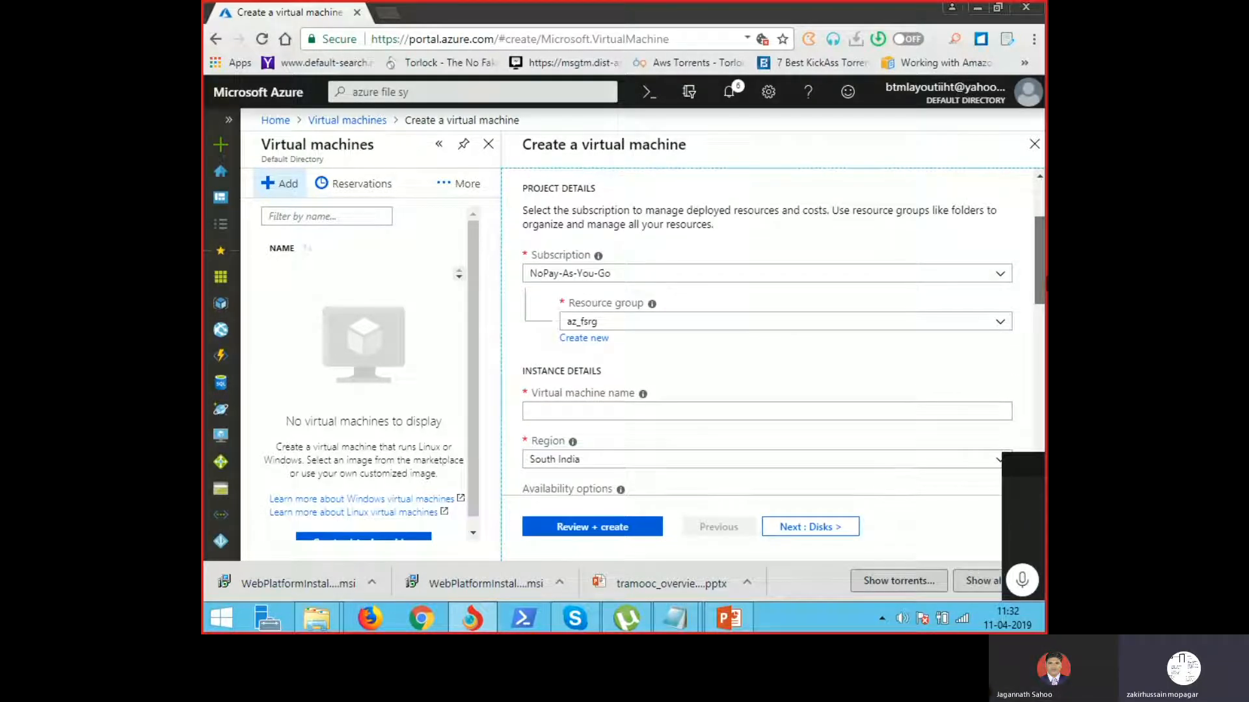
pyautogui.click(626, 323)
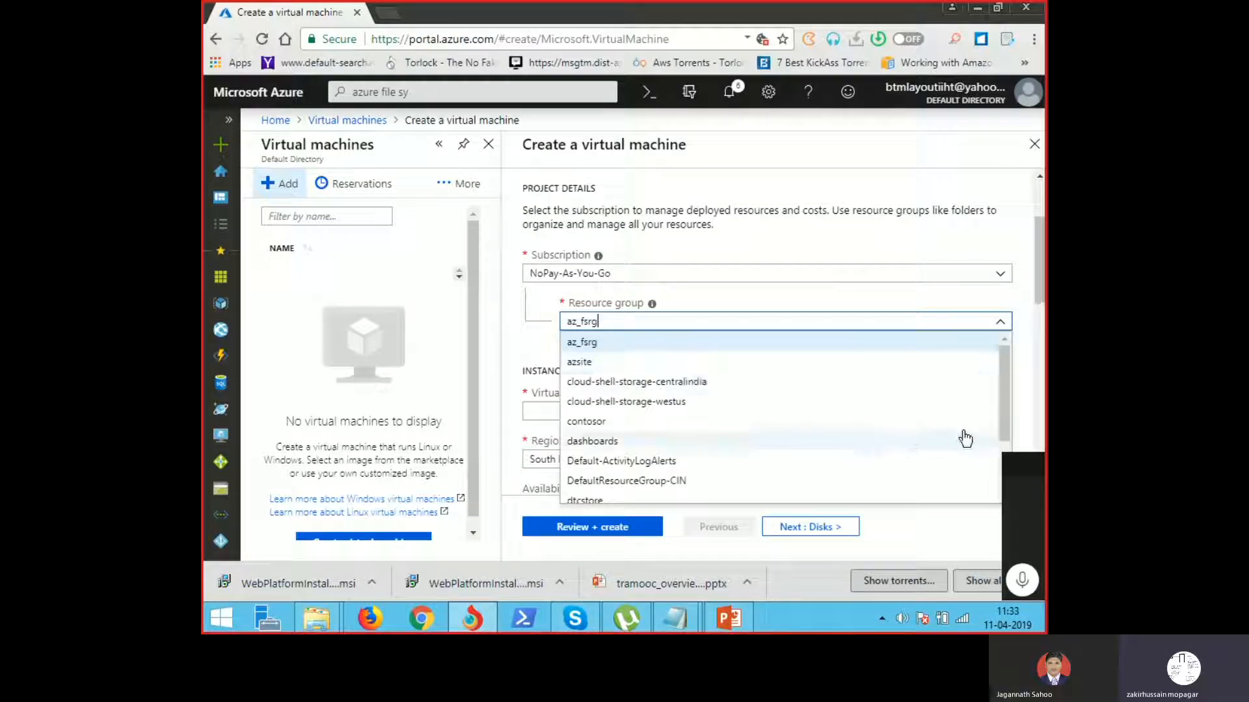
pyautogui.moveTo(1000, 404); pyautogui.dragTo(1008, 421)
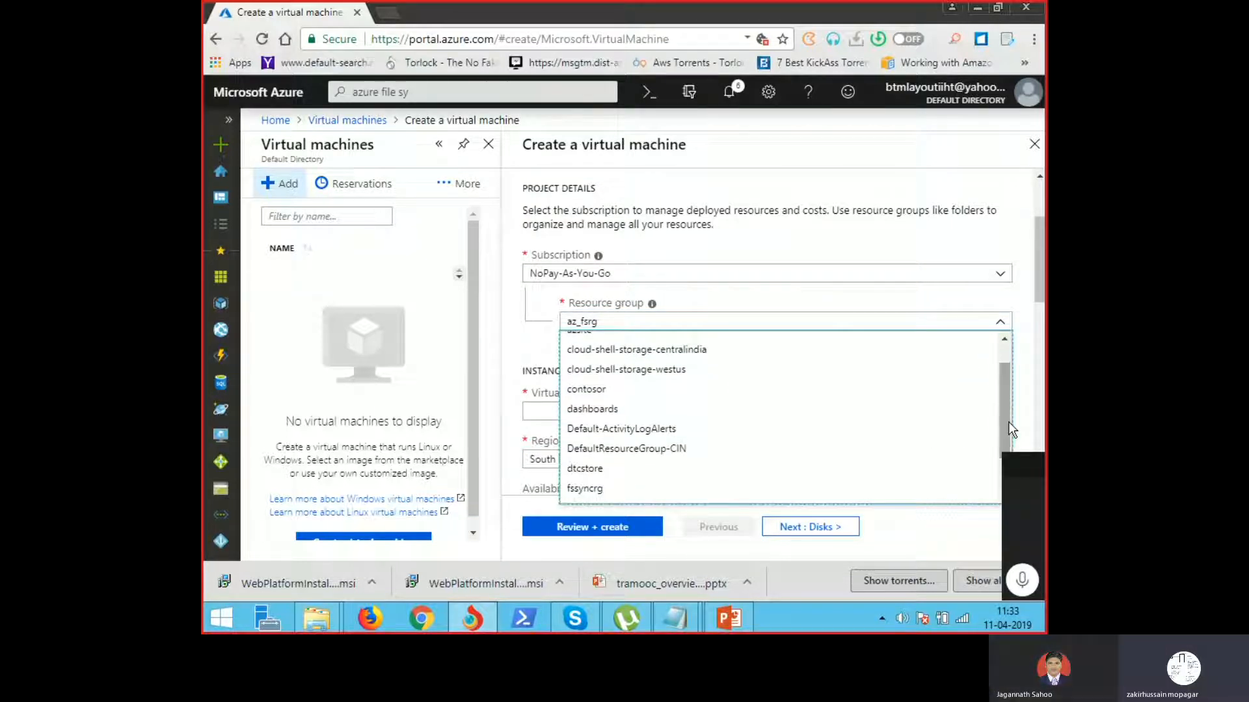
pyautogui.click(732, 497)
pyautogui.click(596, 405)
pyautogui.write('server1')
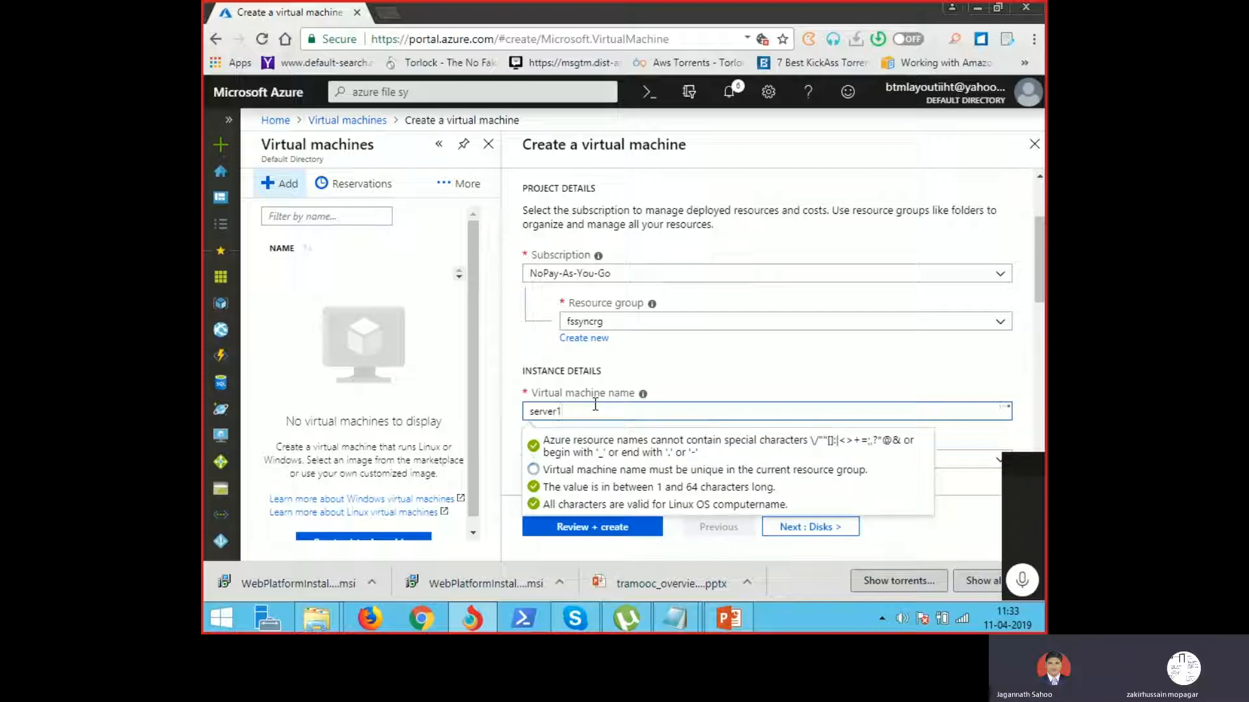
pyautogui.click(848, 377)
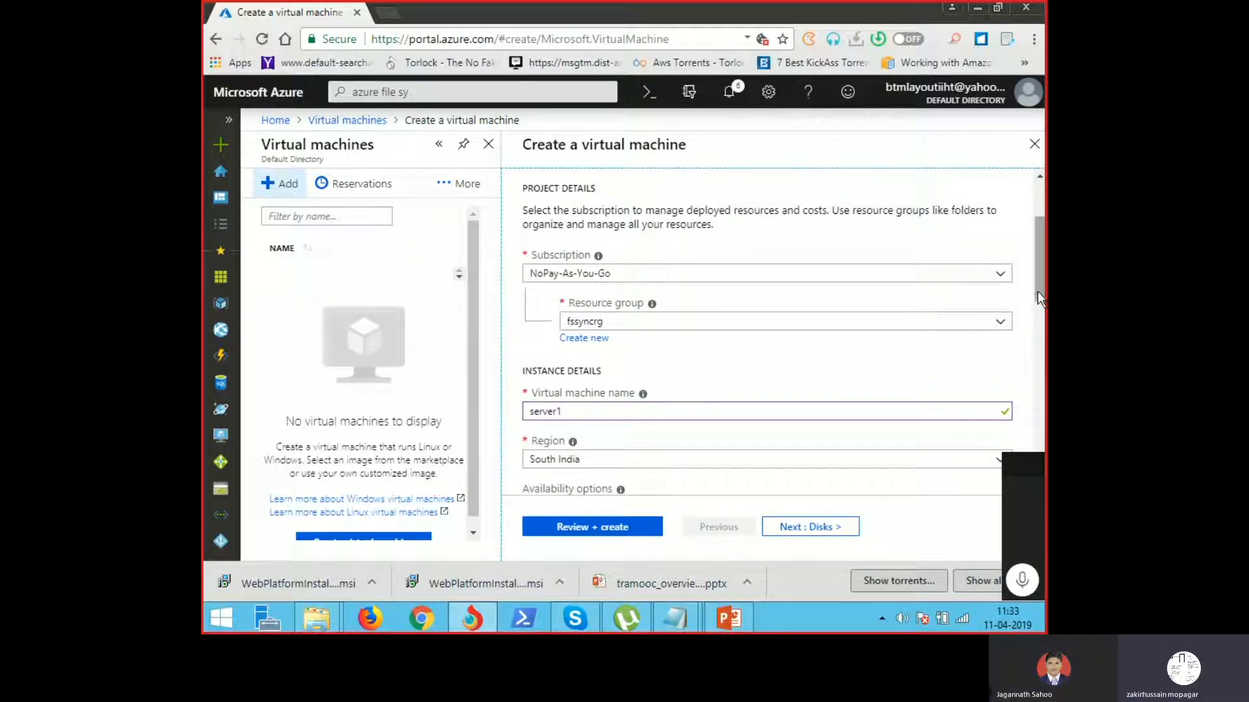
# Step: Keep the default availability option and choose the Windows Server 2016 Datacenter image
pyautogui.scroll(-3, 1037, 291)
pyautogui.scroll(-3, 642, 295)
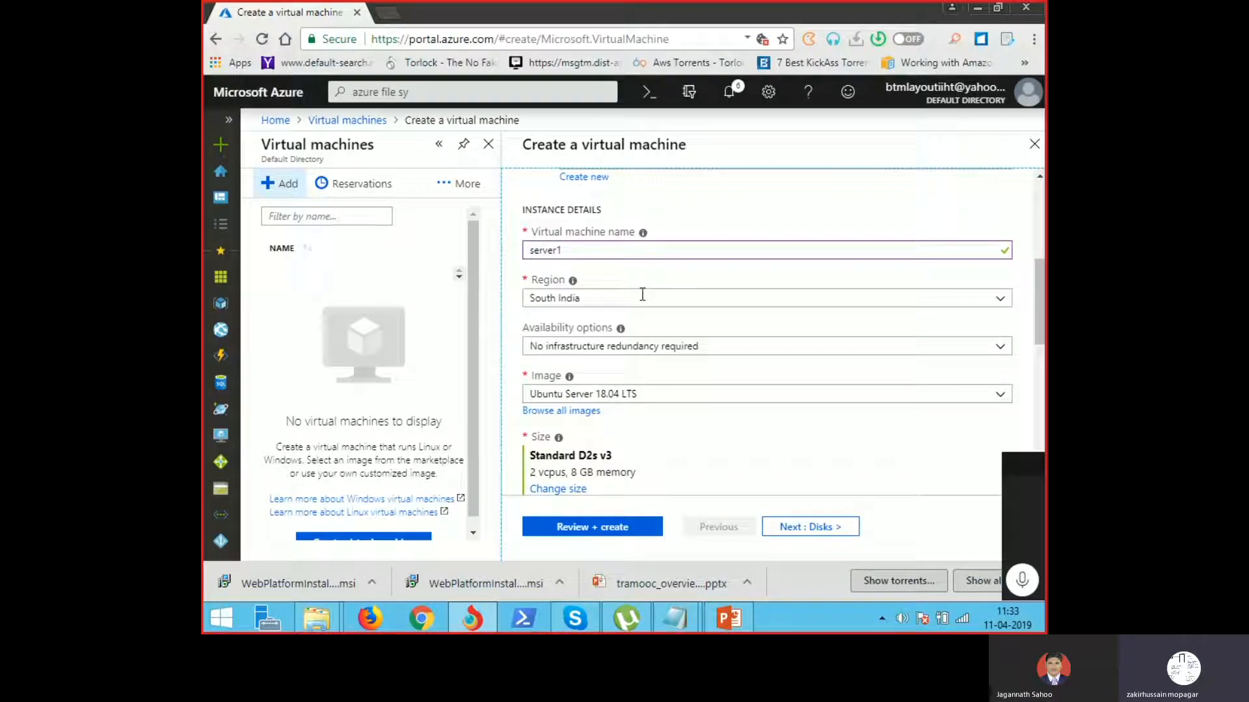
pyautogui.click(613, 363)
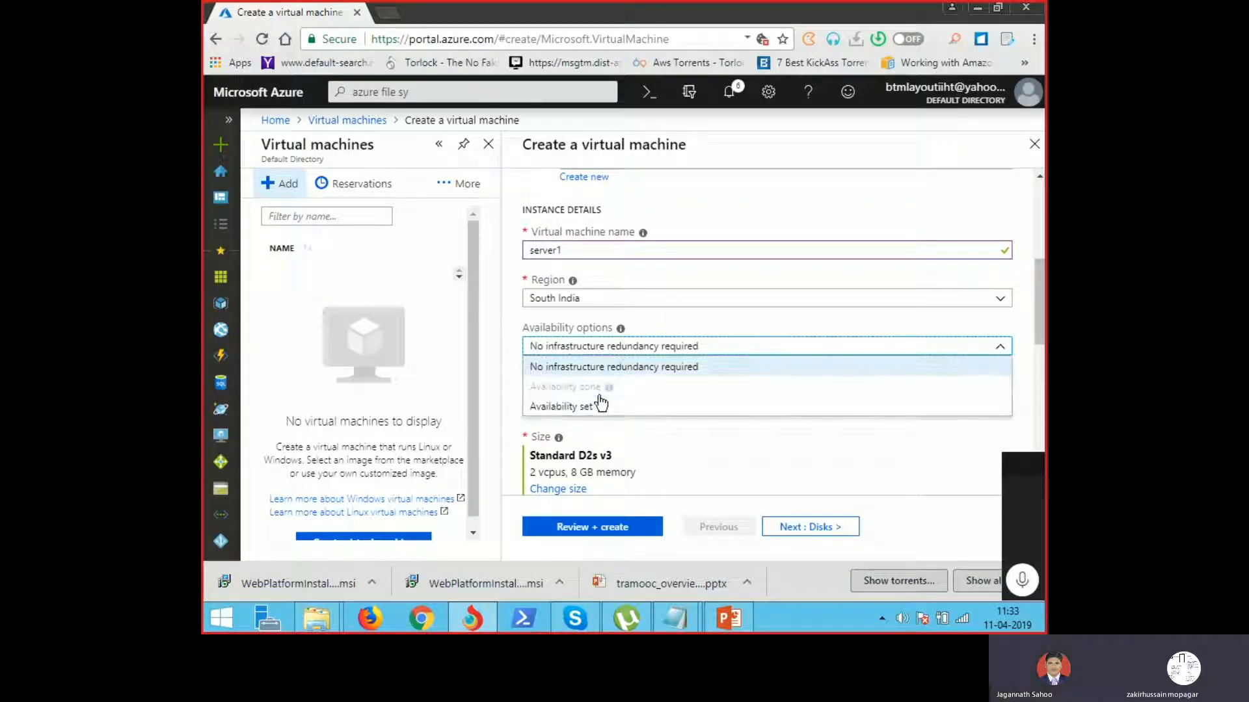
pyautogui.click(664, 478)
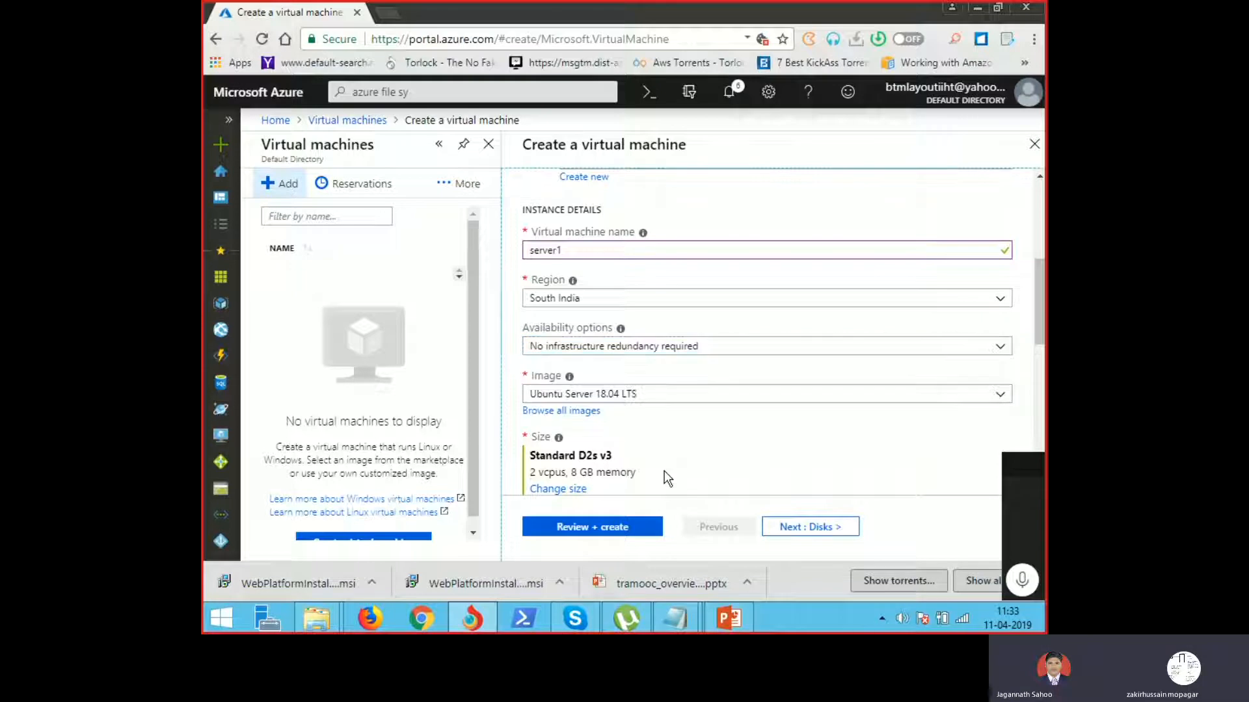
pyautogui.click(645, 394)
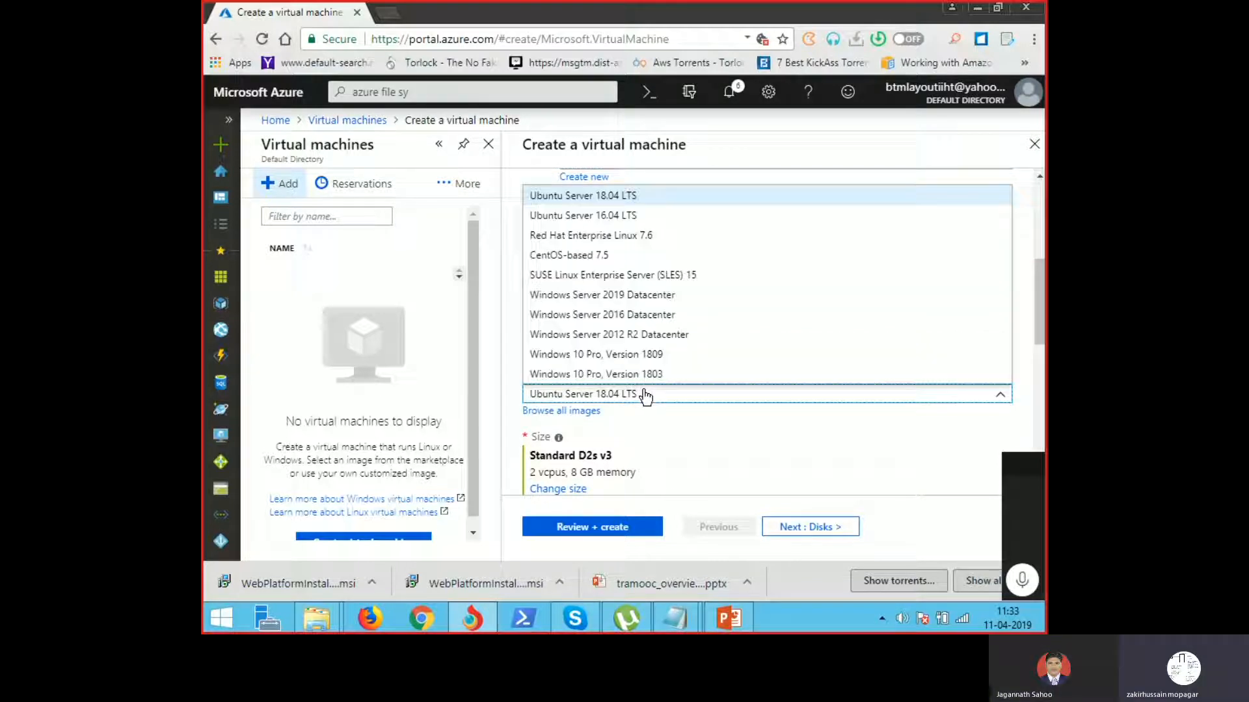
pyautogui.click(649, 317)
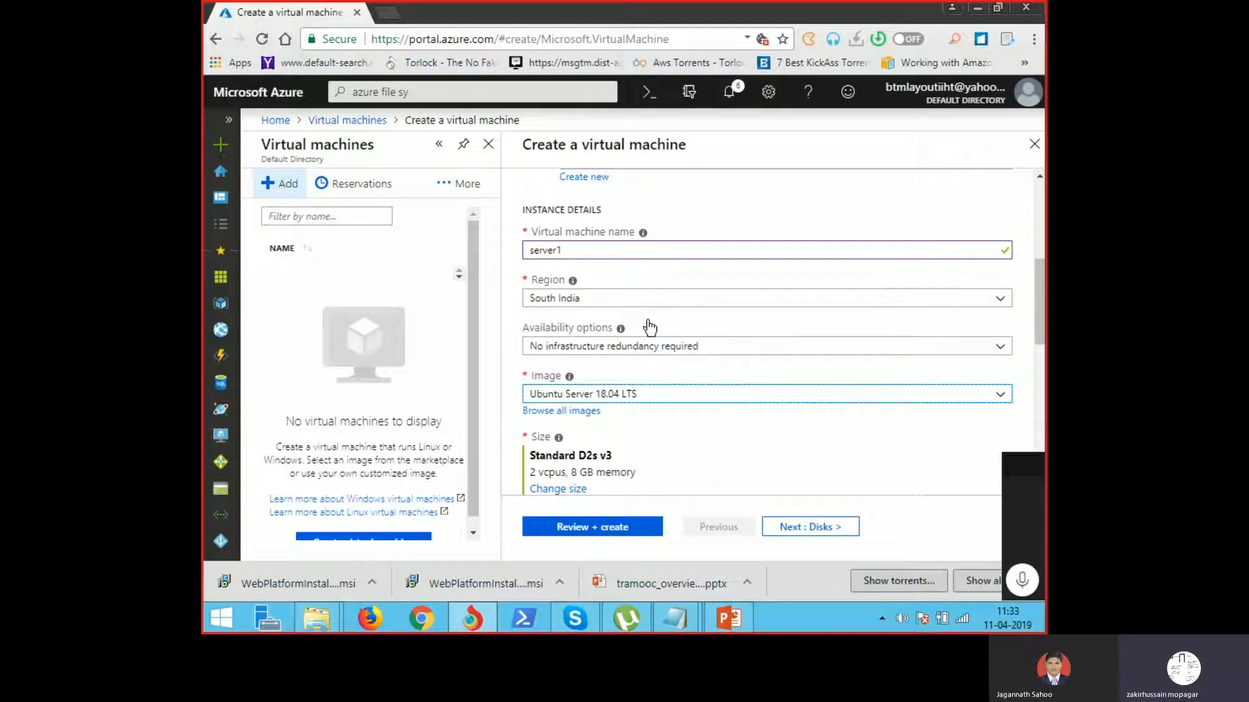
pyautogui.scroll(-2, 1040, 323)
pyautogui.scroll(-2, 1040, 324)
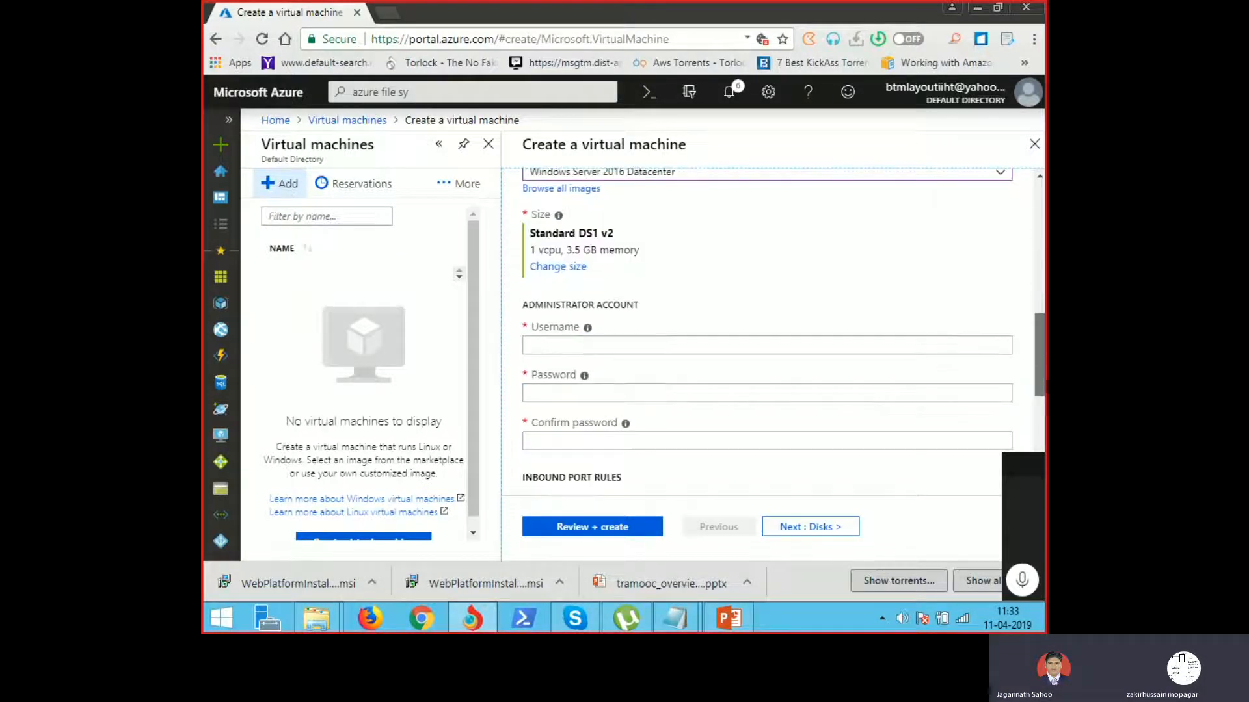
# Step: Set the VM administrator username to cloudadmin
pyautogui.click(582, 353)
pyautogui.write('zakir4')
pyautogui.press('Tab')
pyautogui.doubleClick(581, 351)
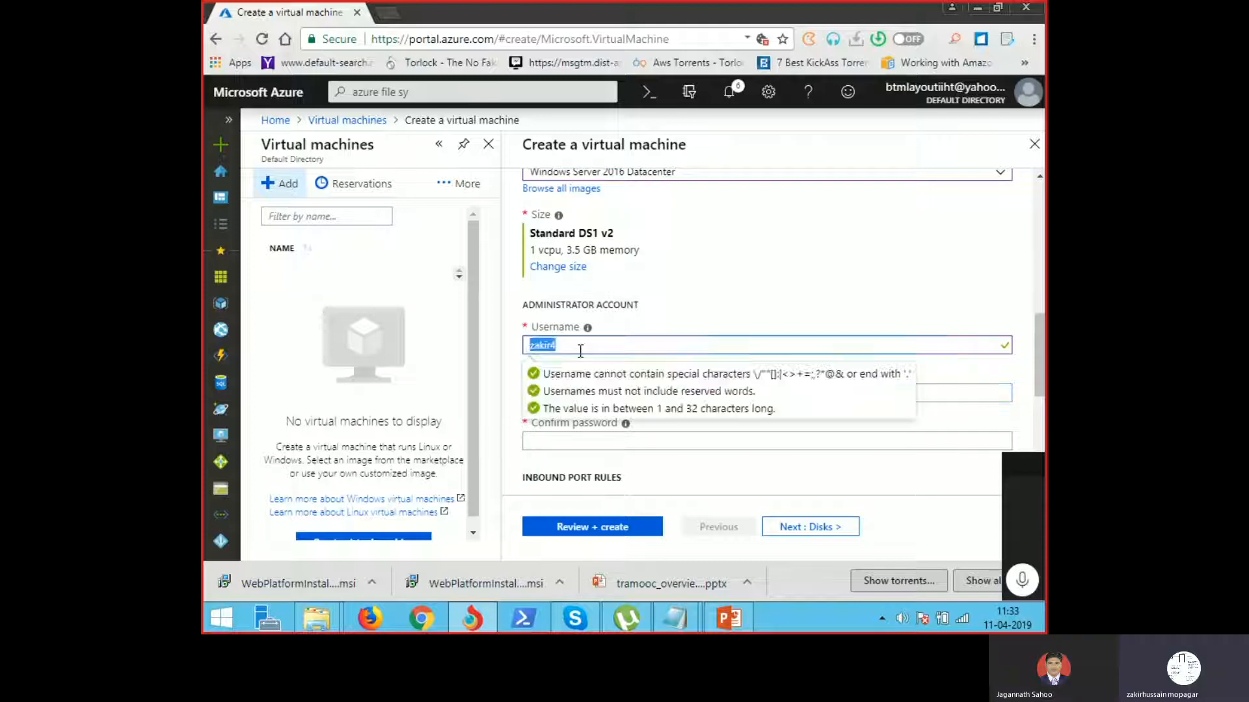
pyautogui.press('BackSpace')
pyautogui.write('cloudadm')
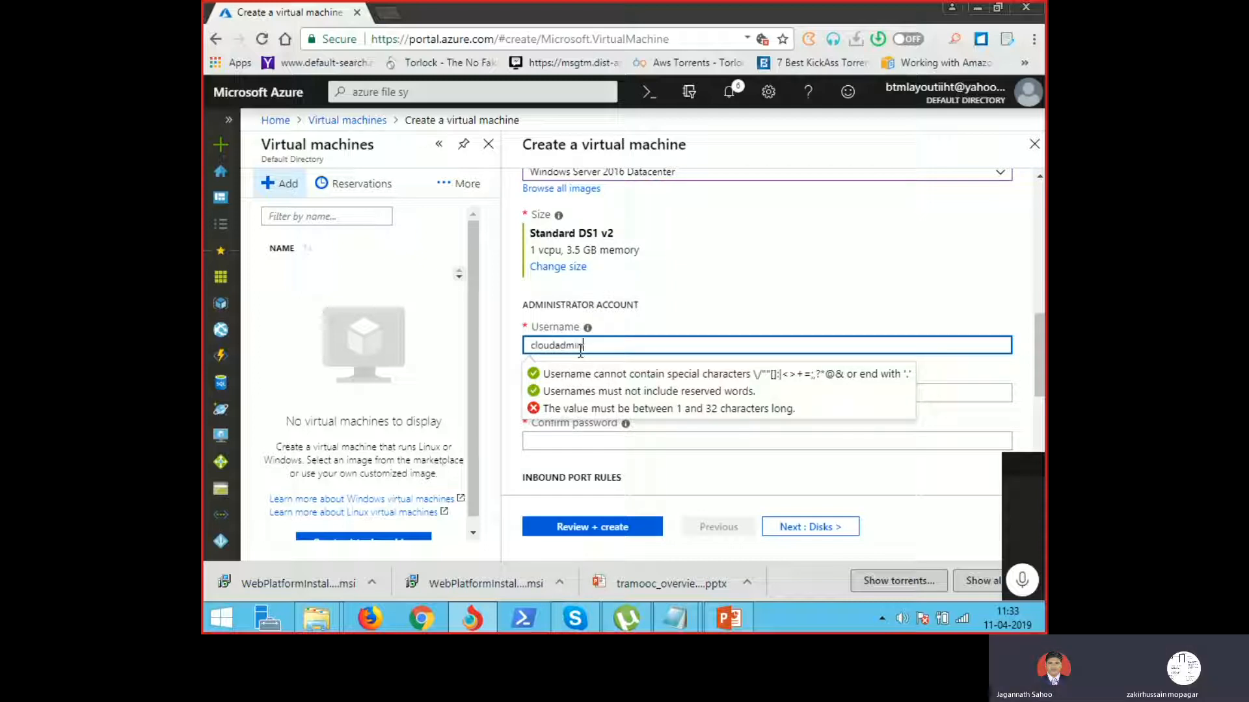
pyautogui.write('in')
pyautogui.click(680, 311)
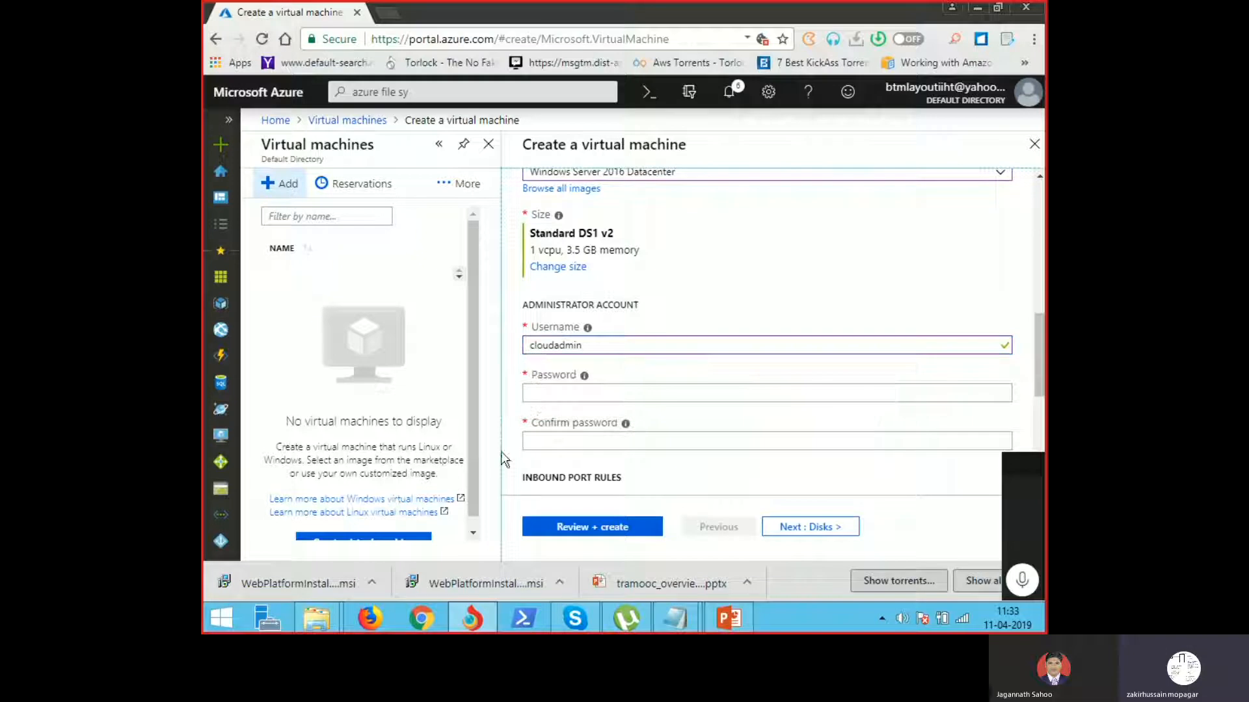
# Step: Enter the administrator password and confirm it
pyautogui.click(571, 394)
pyautogui.write('Passw')
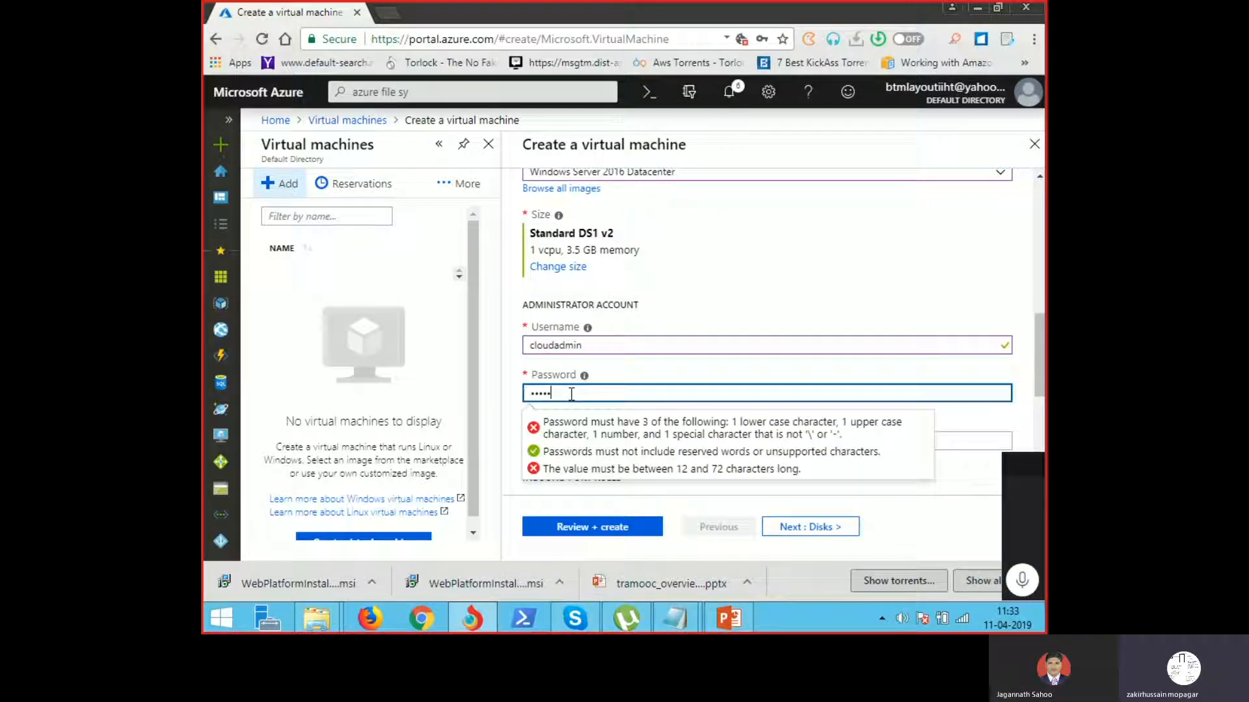
pyautogui.write('ord@123')
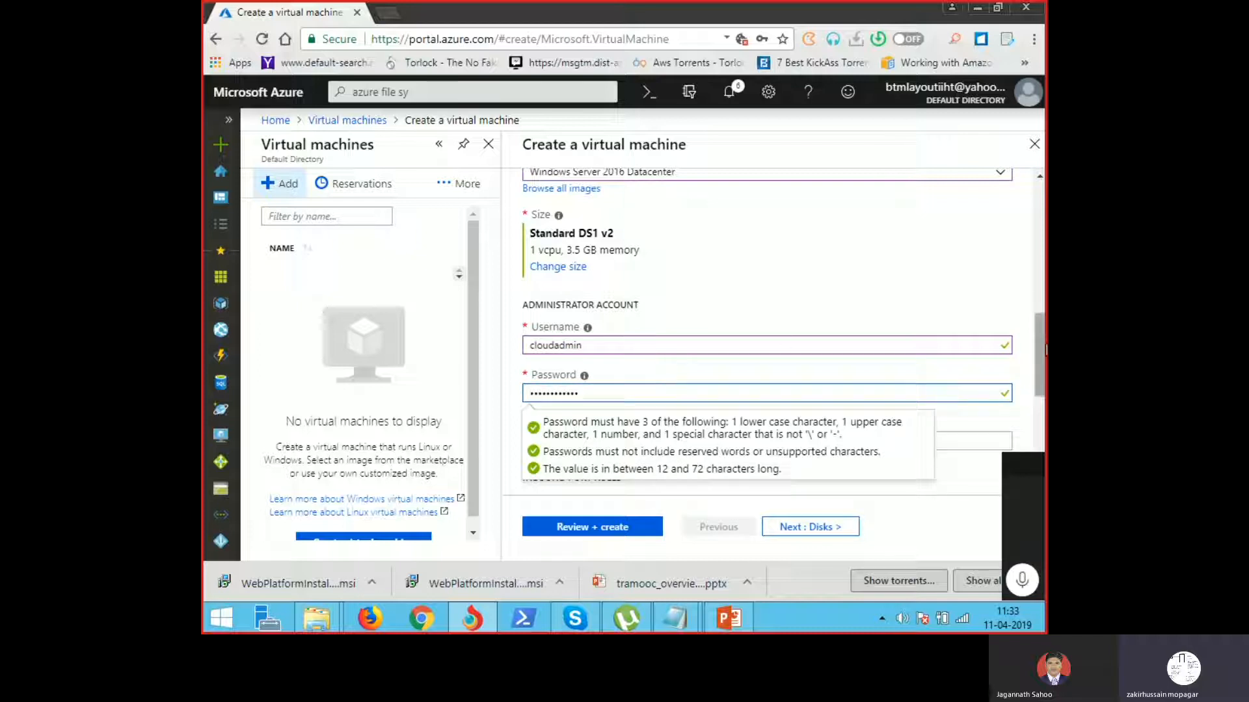
pyautogui.scroll(-3, 1039, 359)
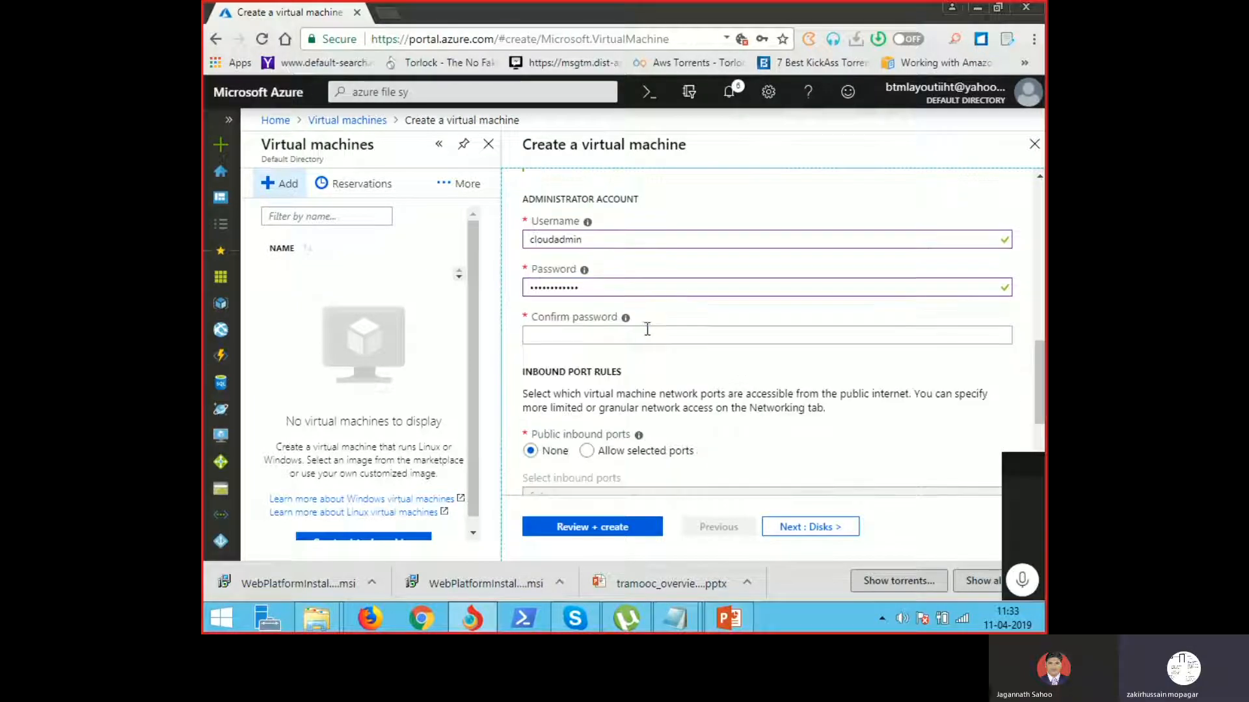
pyautogui.click(646, 332)
pyautogui.write('Passw')
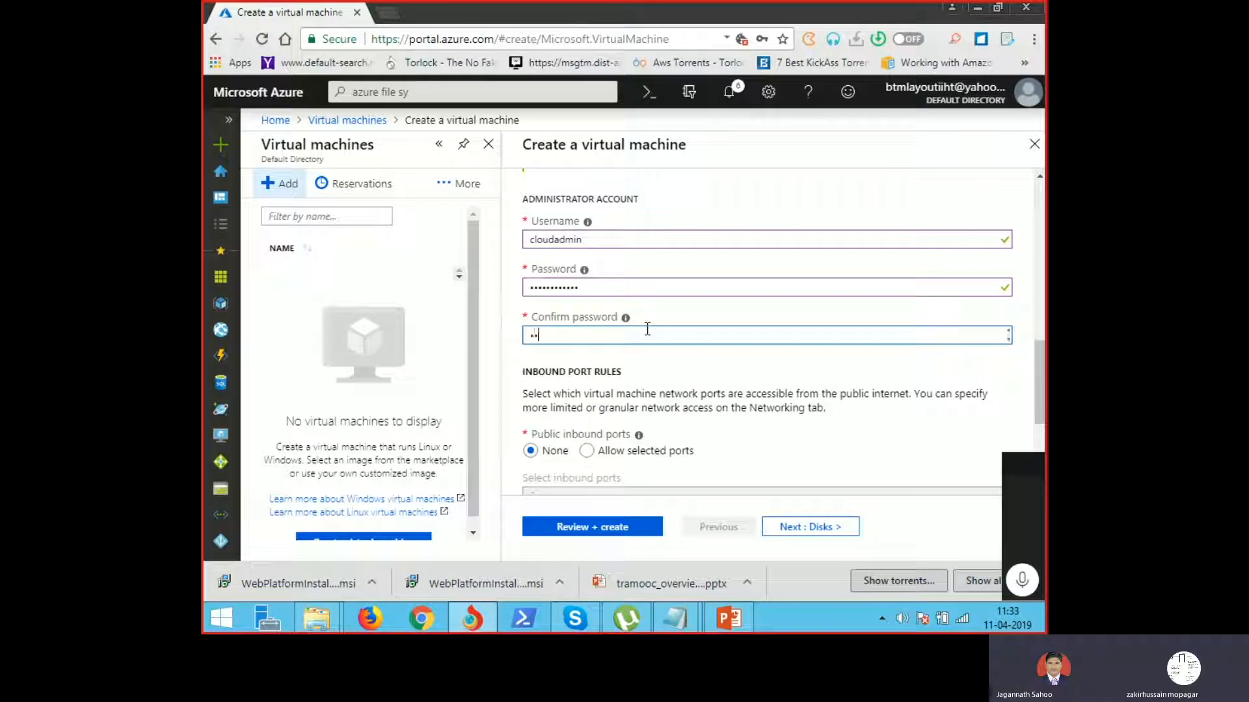
pyautogui.write('•••••')
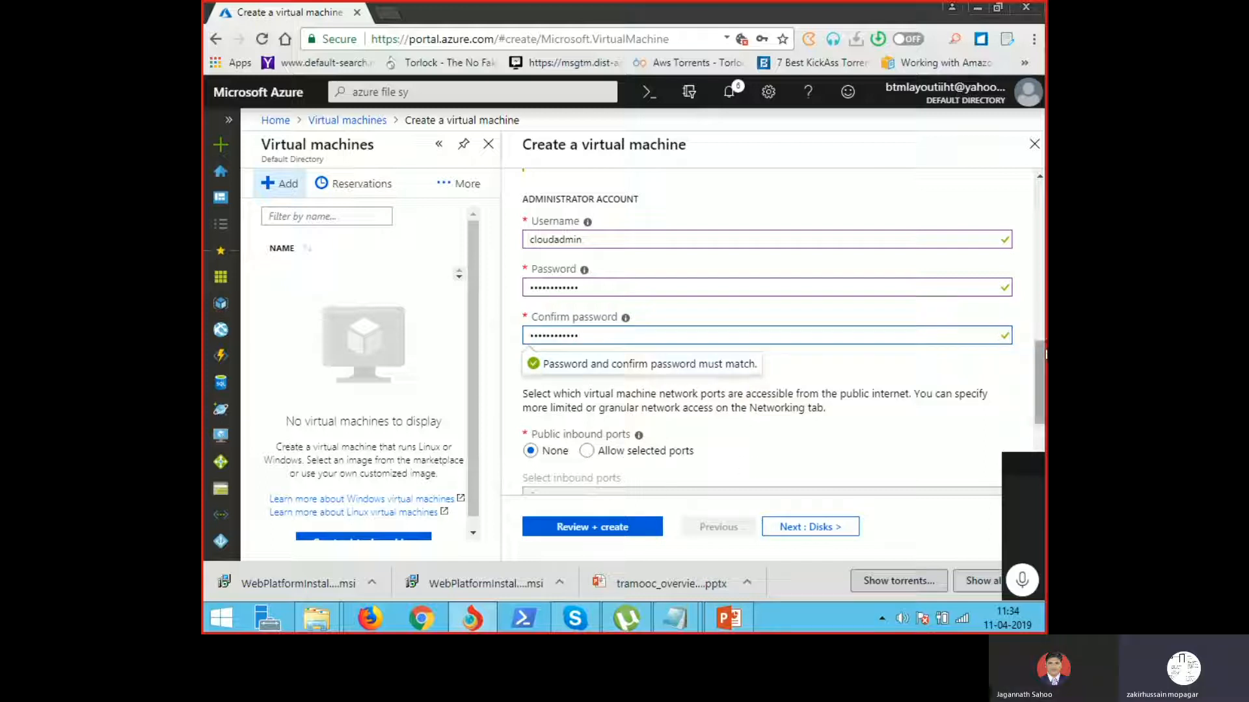
# Step: Allow inbound ports HTTP (80) and RDP (3389) from the internet
pyautogui.scroll(-2, 1041, 357)
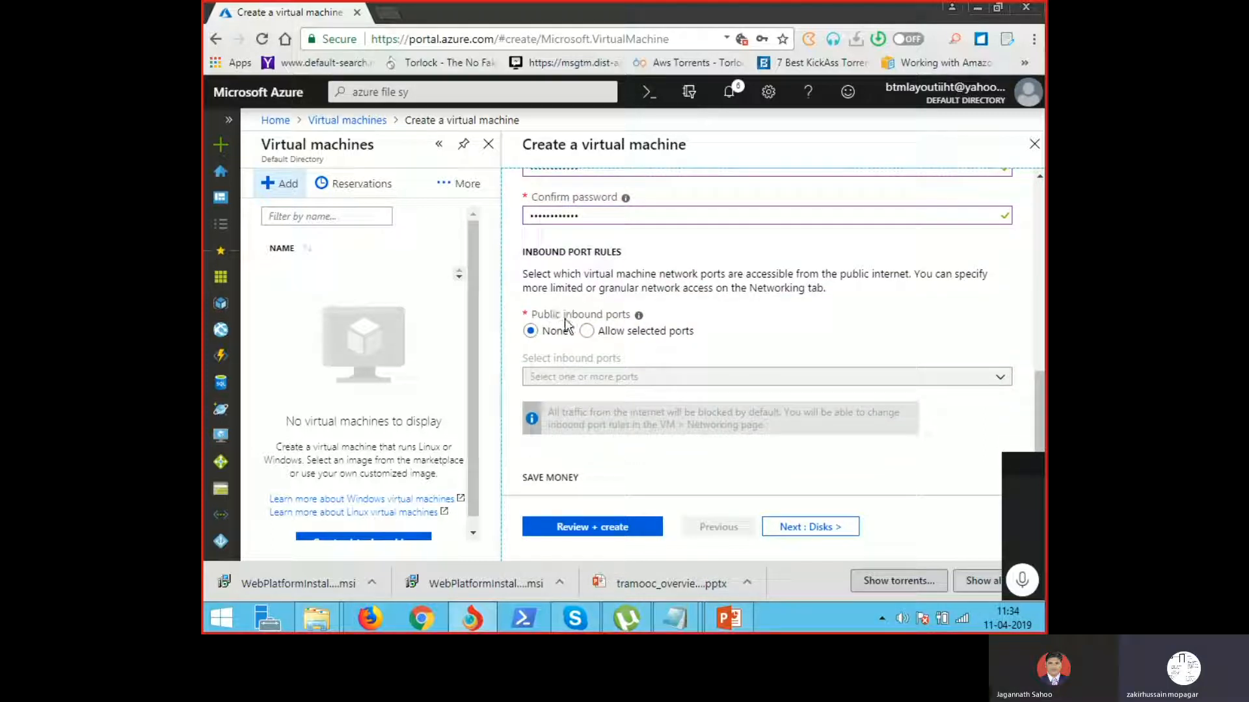
pyautogui.click(587, 331)
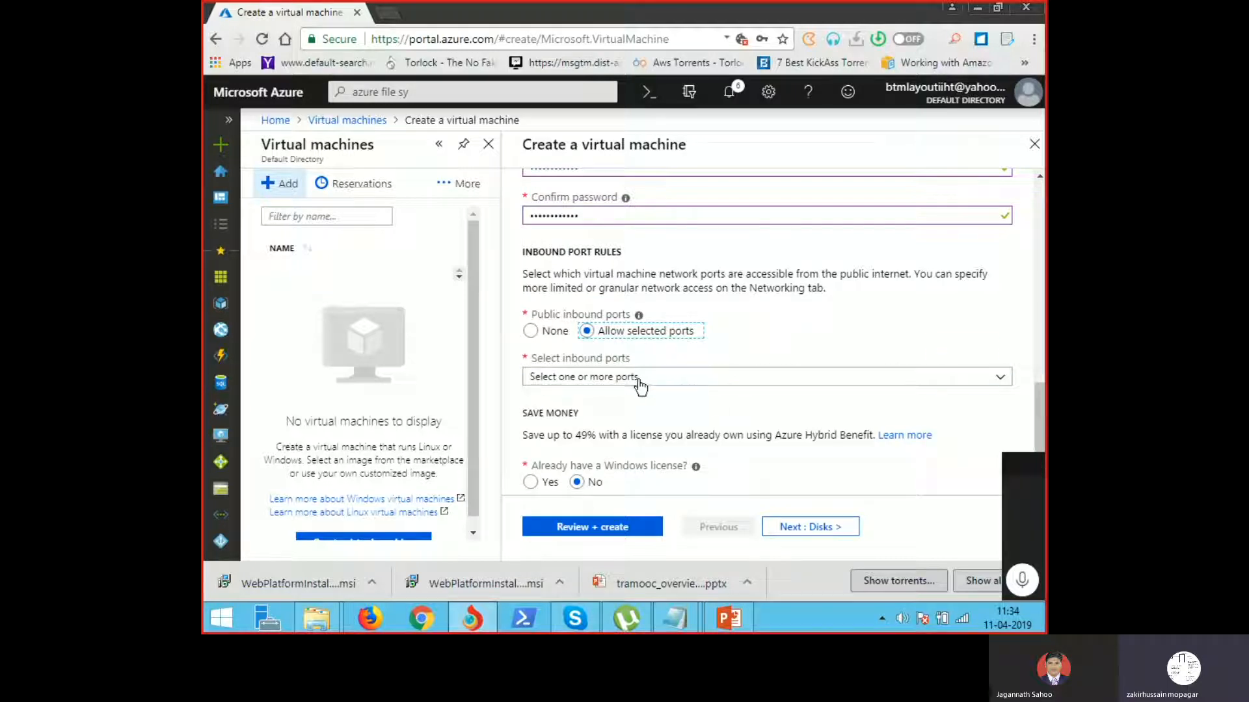
pyautogui.click(639, 382)
pyautogui.click(537, 398)
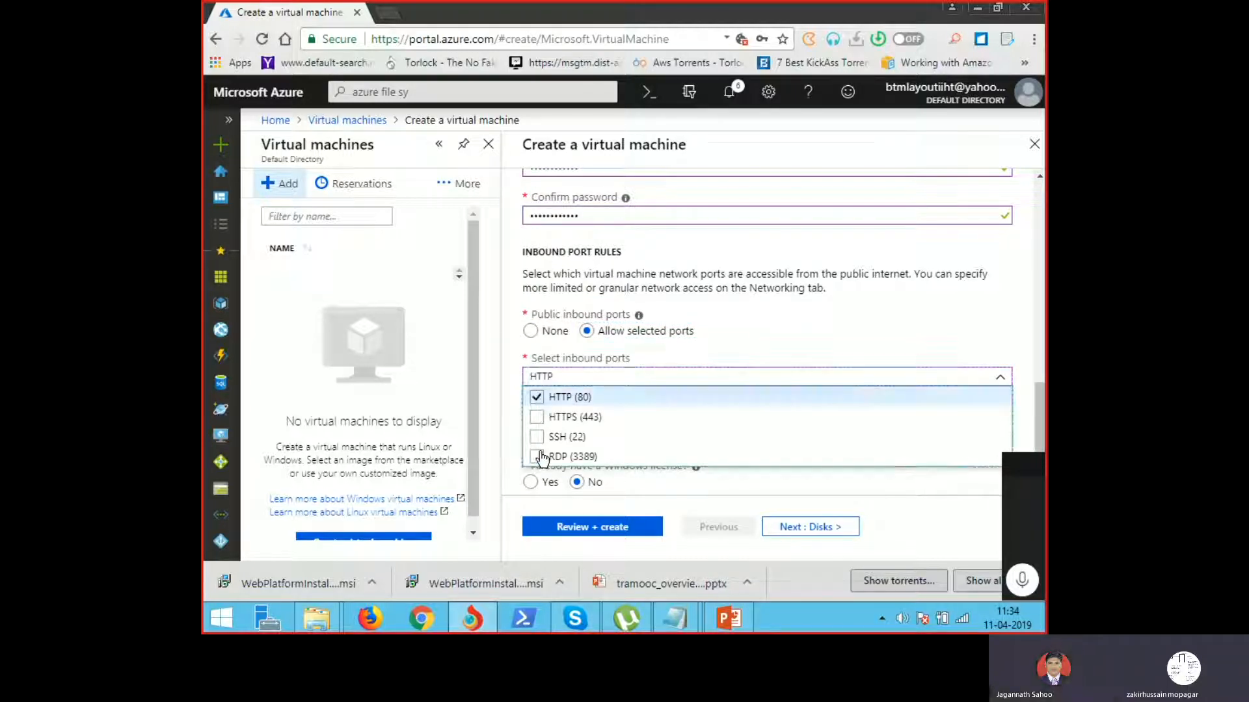
pyautogui.click(537, 456)
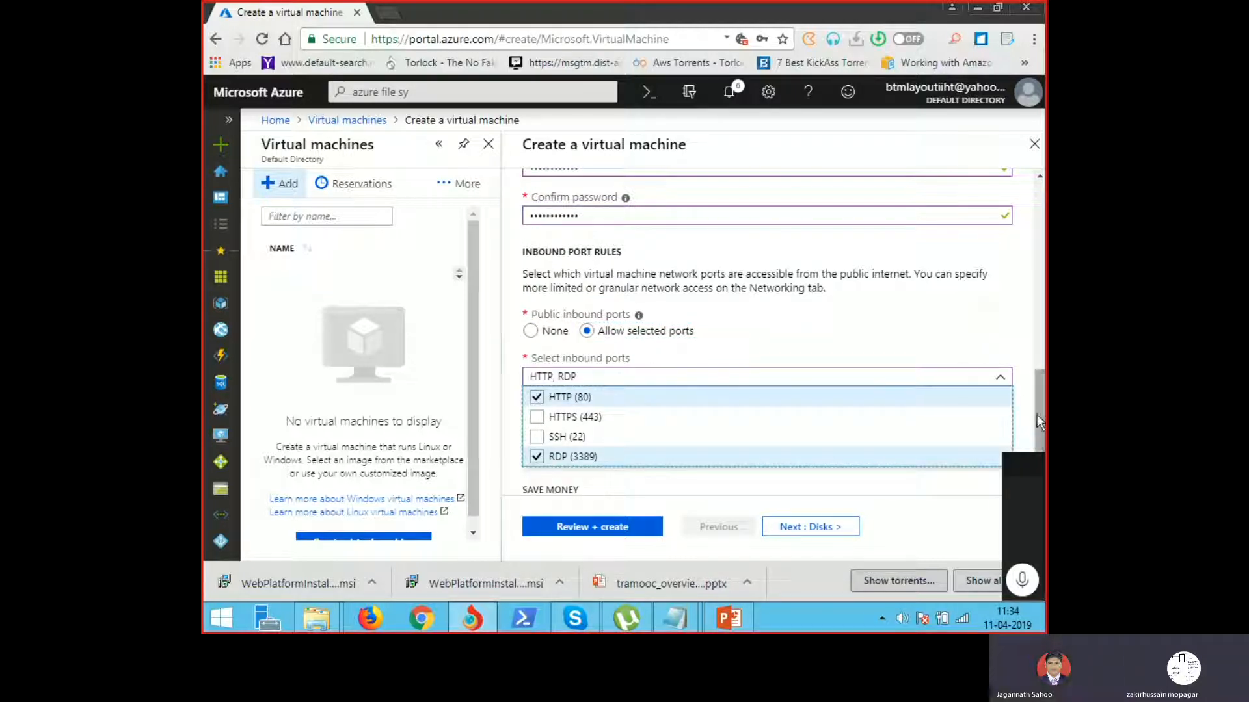
pyautogui.scroll(-2, 1037, 415)
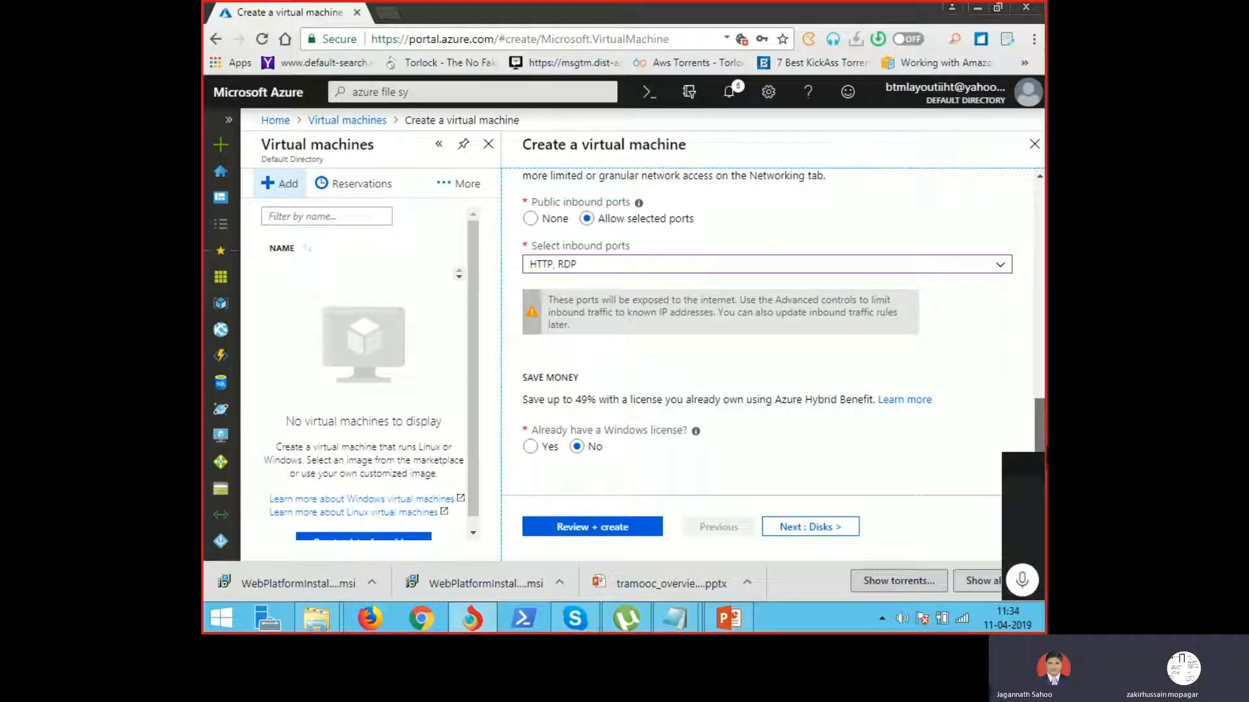
# Step: Switch the VM to unmanaged disks in the new fssyncrgdisks storage account, then continue to Networking
pyautogui.click(828, 535)
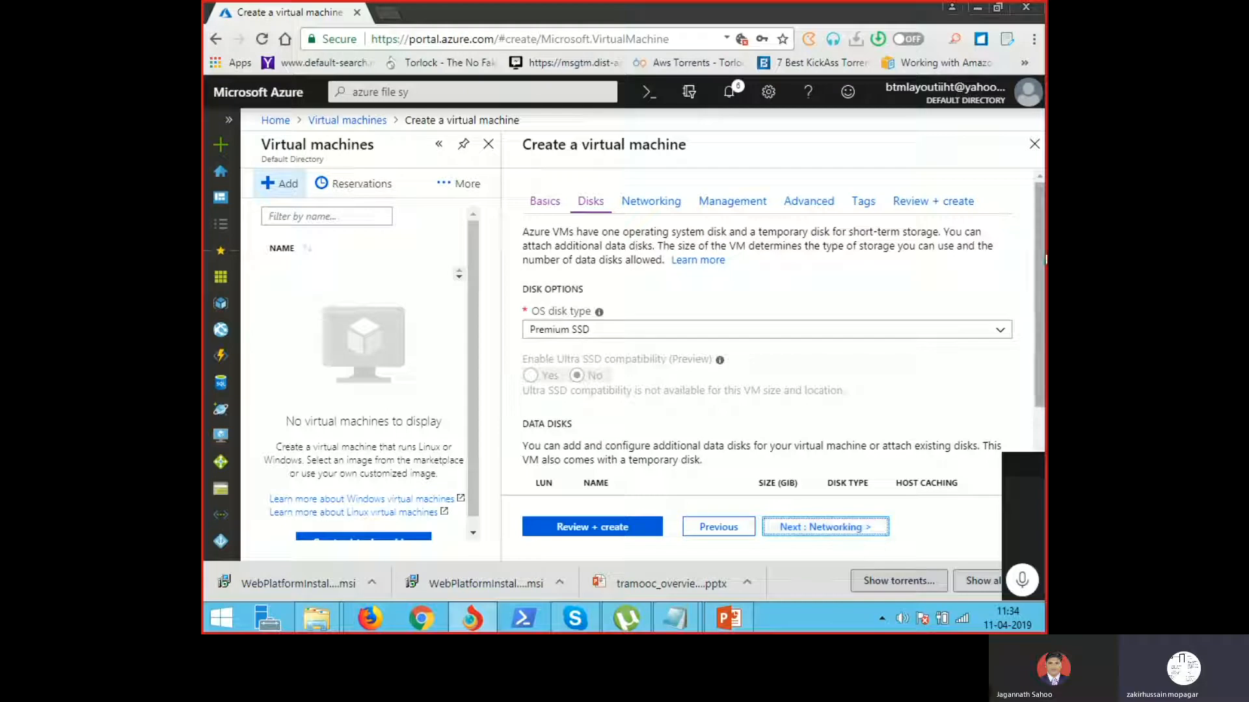
pyautogui.scroll(-2, 1037, 358)
pyautogui.scroll(-3, 768, 358)
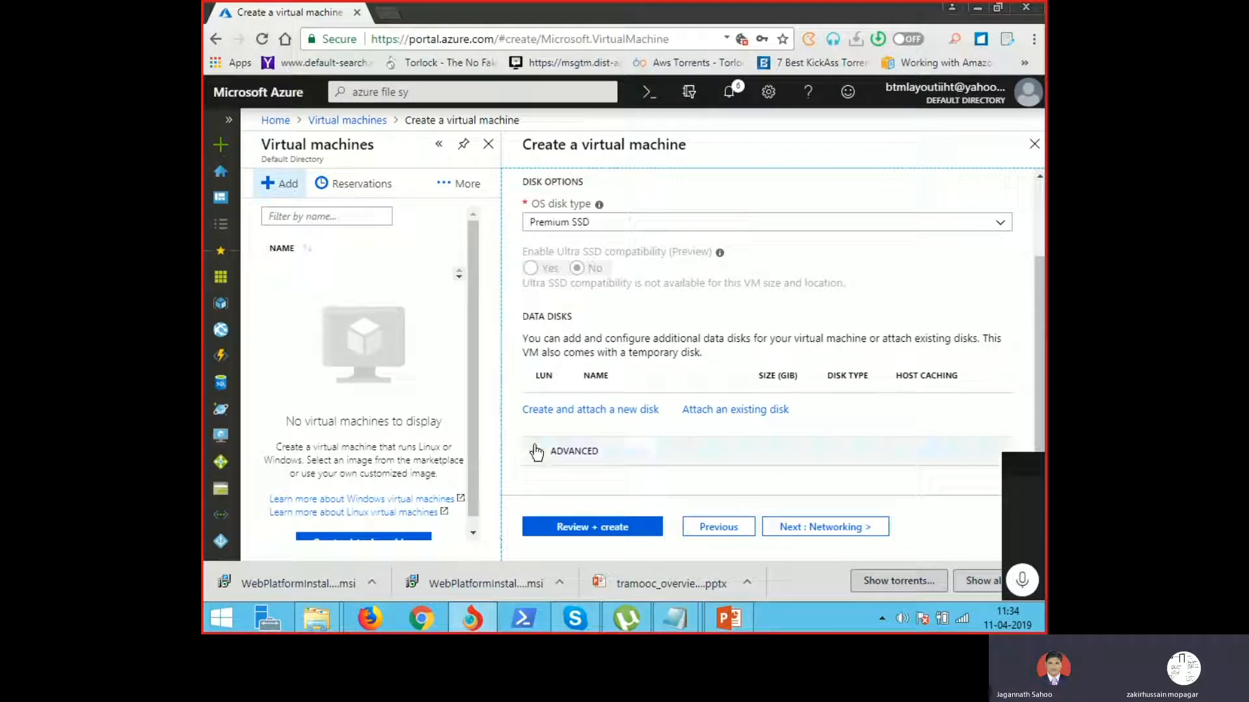
pyautogui.click(618, 453)
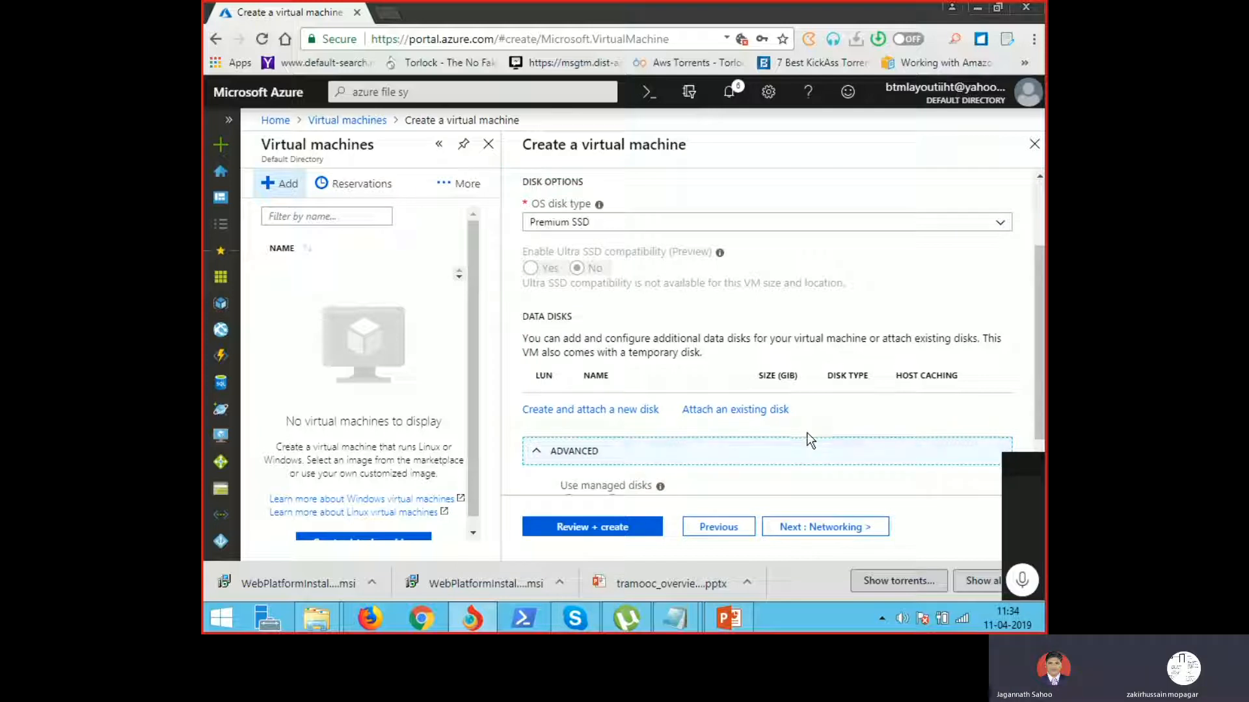
pyautogui.scroll(-2, 1012, 327)
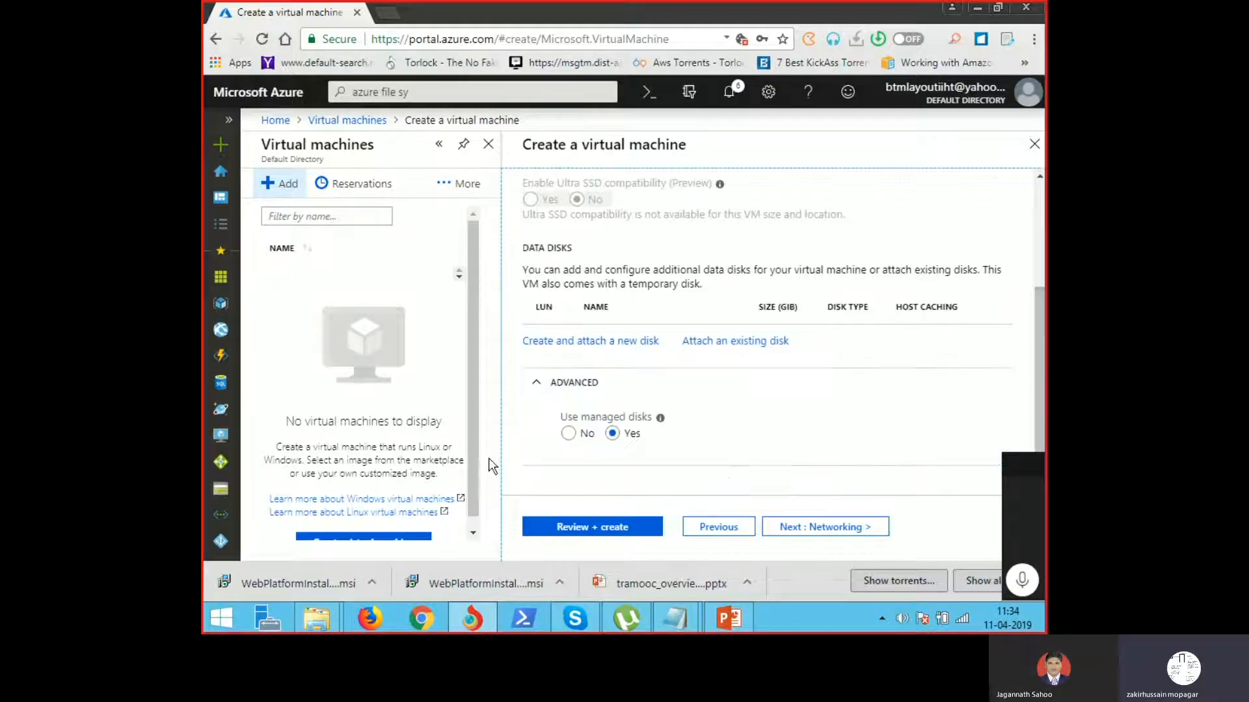
pyautogui.click(569, 434)
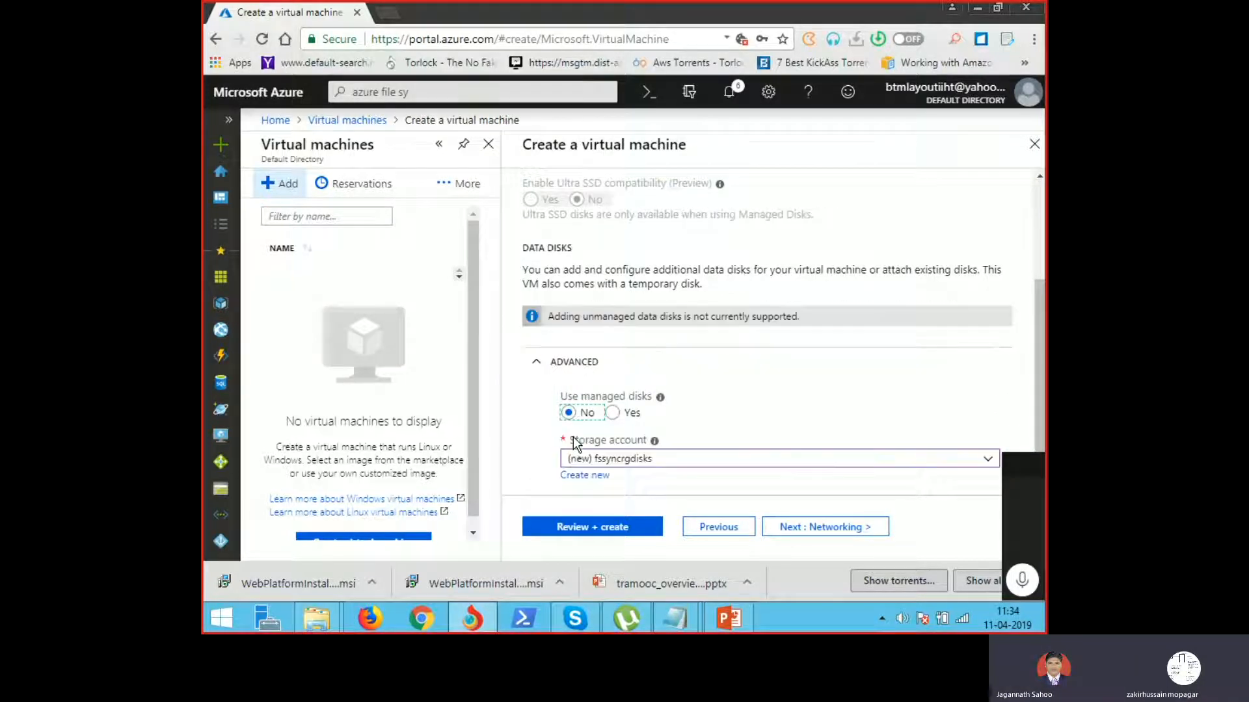
pyautogui.click(625, 462)
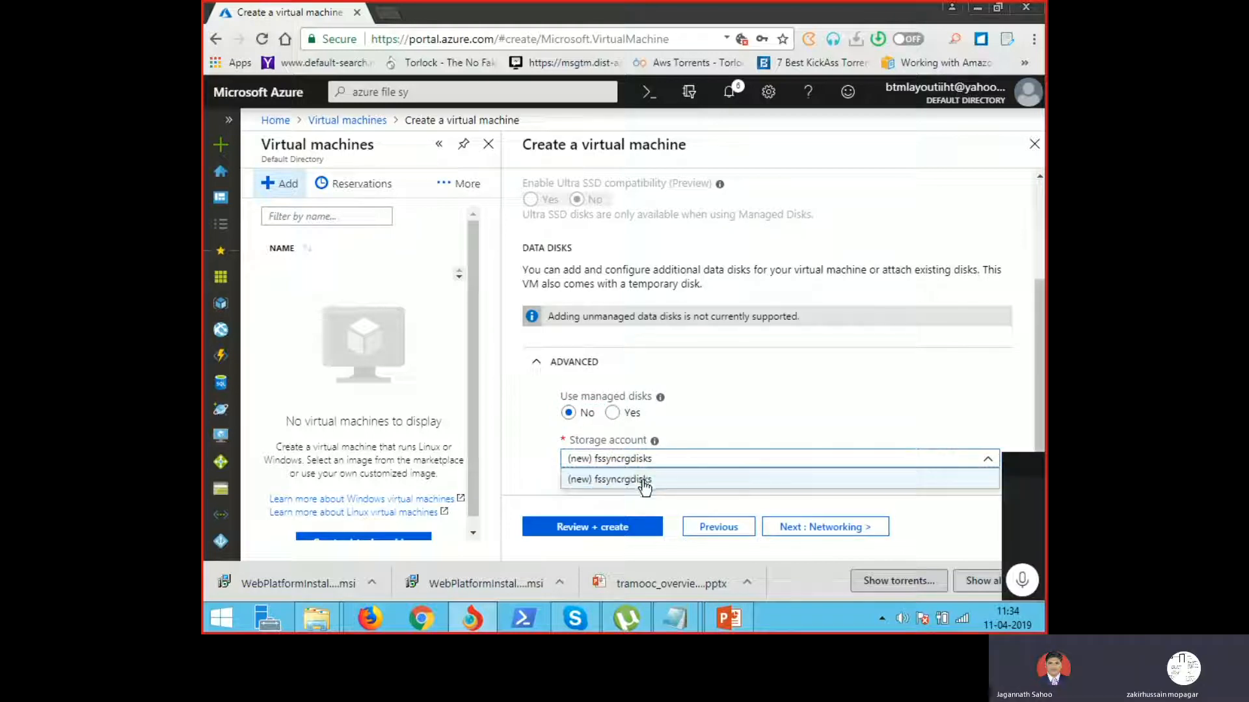
pyautogui.click(643, 481)
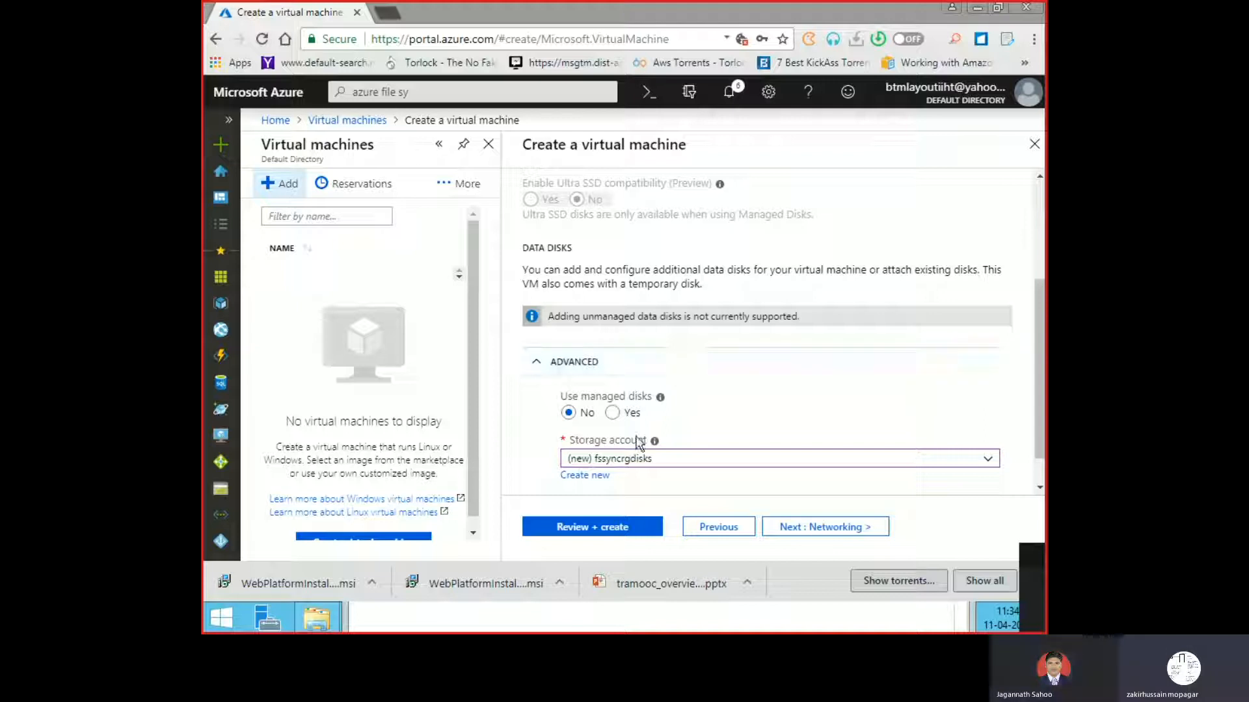
pyautogui.click(855, 537)
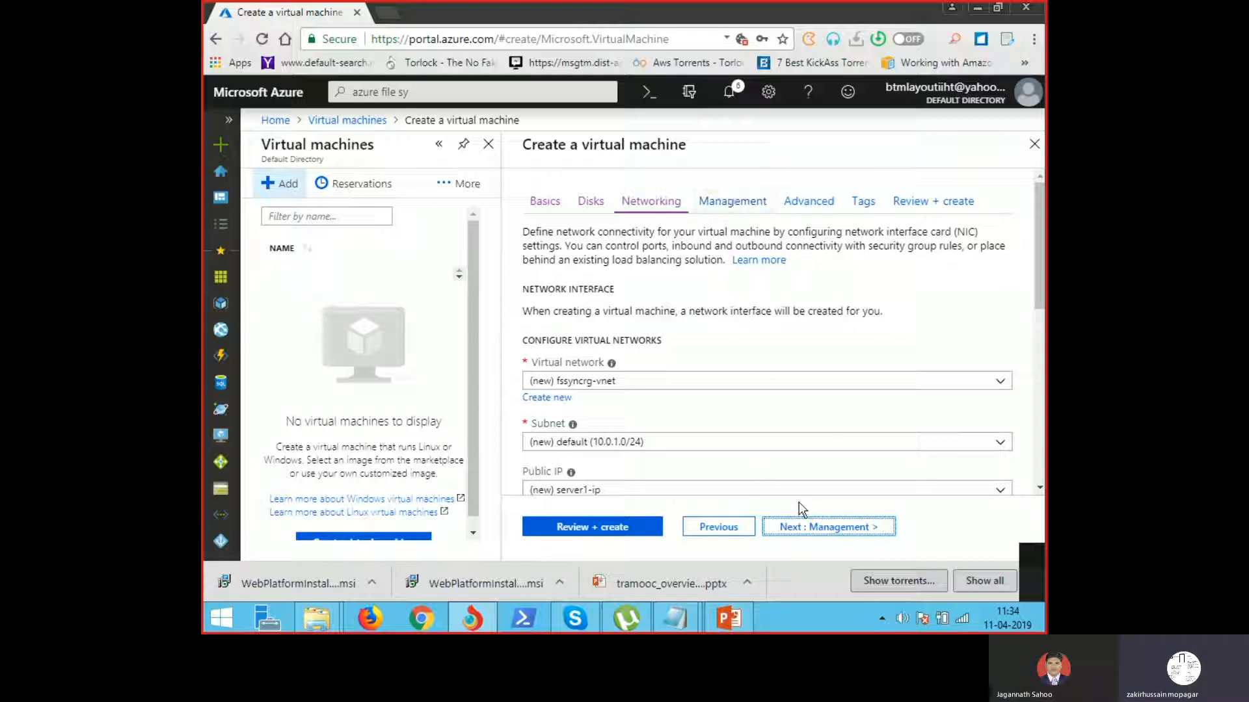
# Step: Advance past Networking and Management to the Advanced tab, leaving extensions unset, then to Tags
pyautogui.click(807, 528)
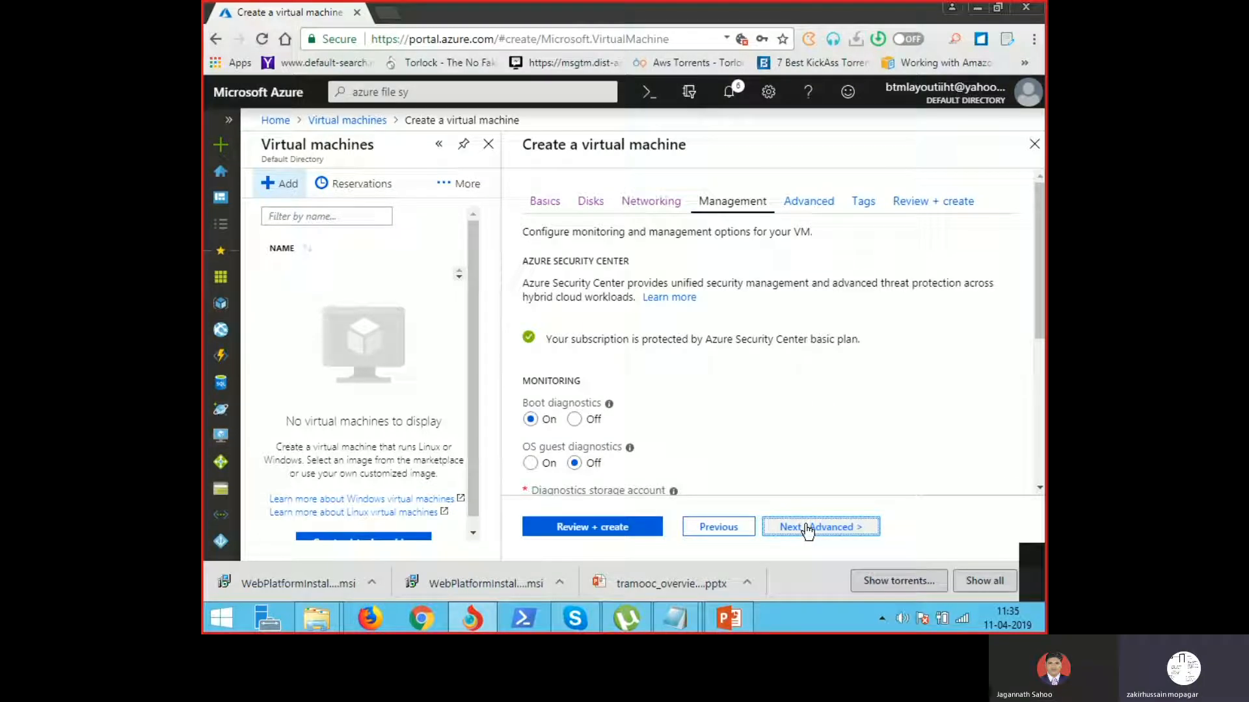
pyautogui.click(806, 528)
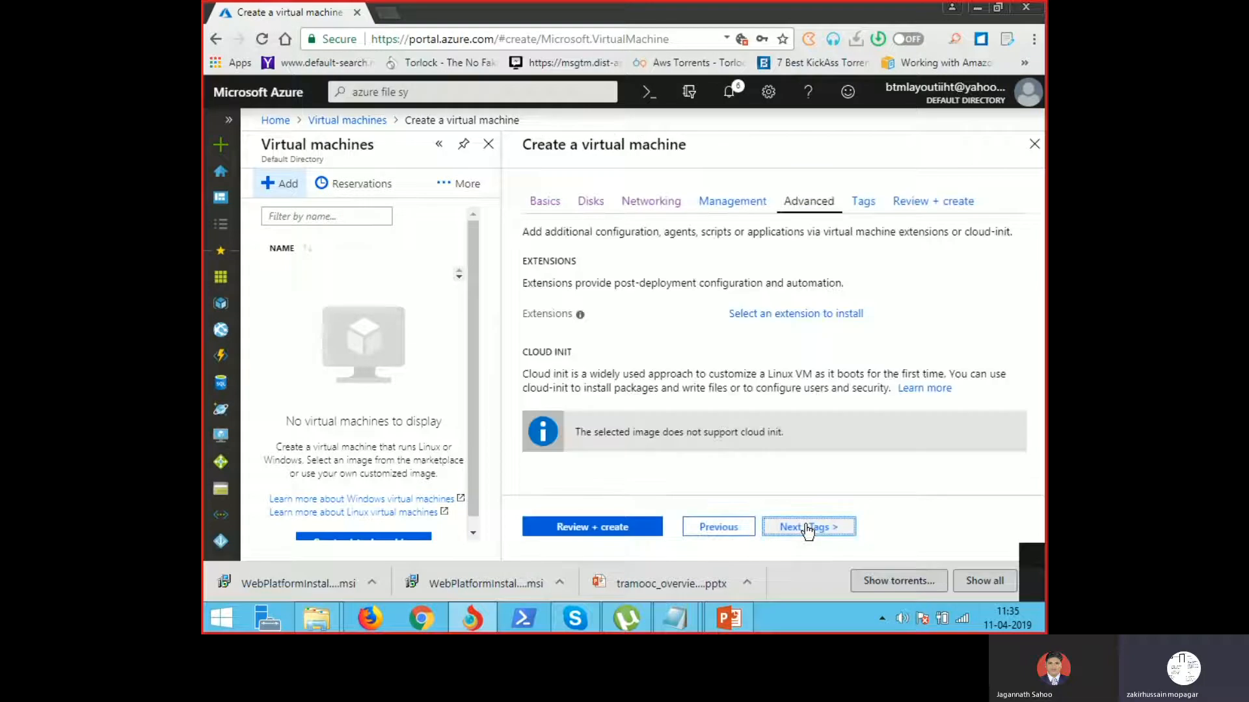
pyautogui.click(806, 528)
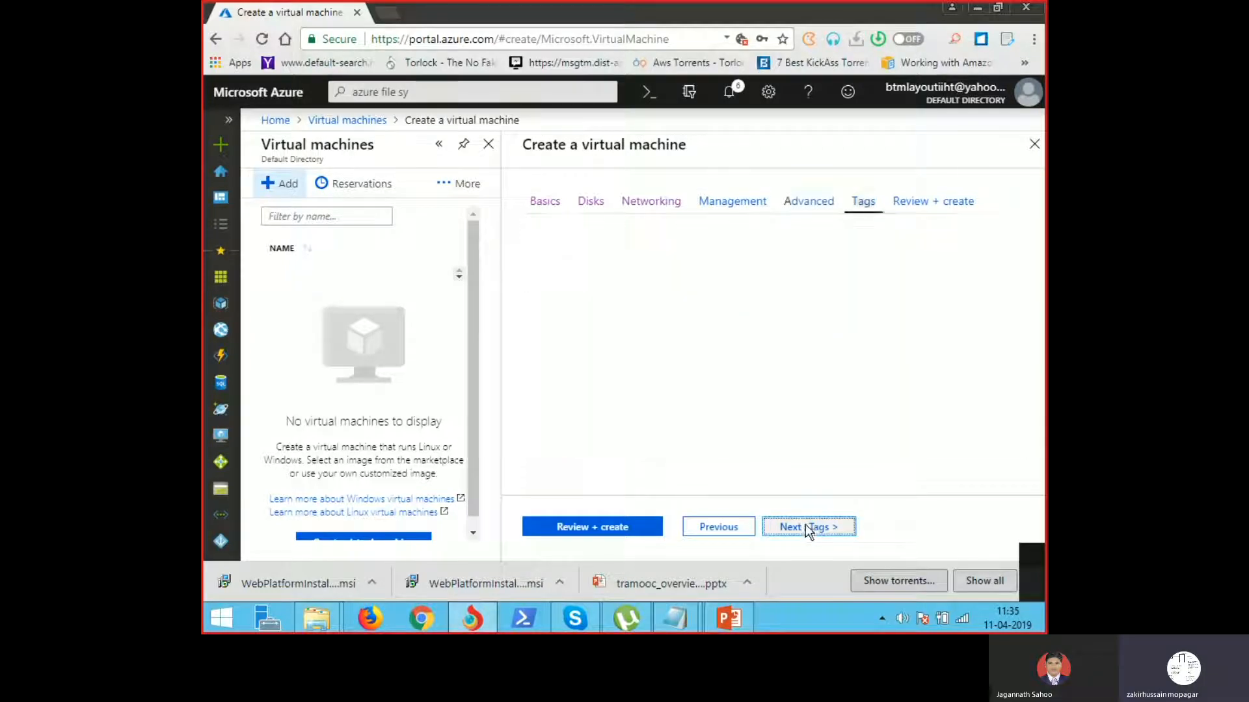
pyautogui.click(719, 528)
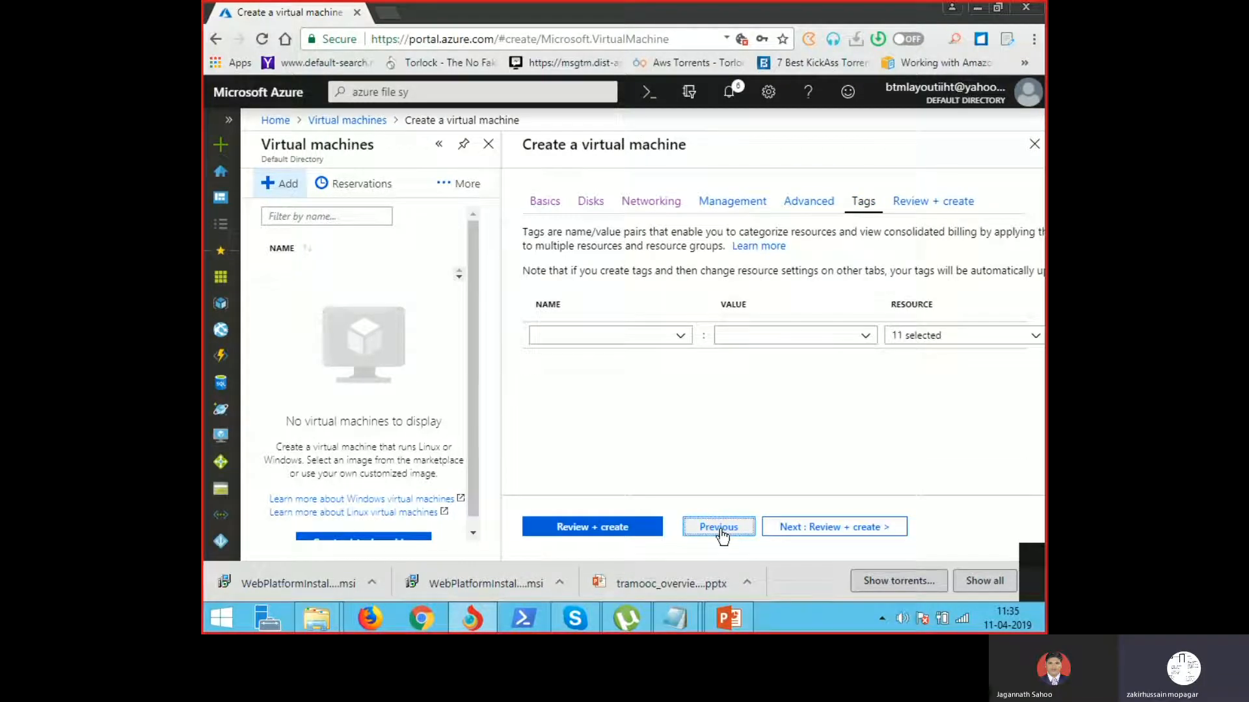
pyautogui.click(803, 528)
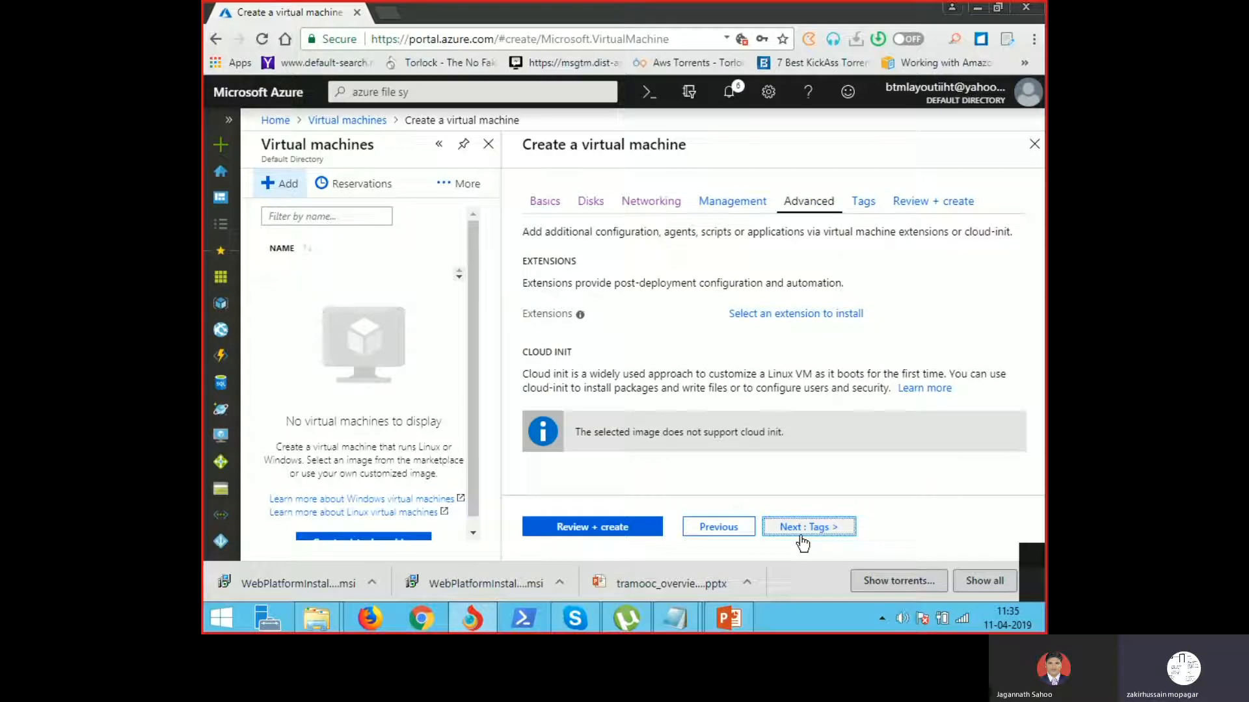
# Step: Add the tag cloud = server1 to the VM and proceed to Review + create
pyautogui.click(578, 335)
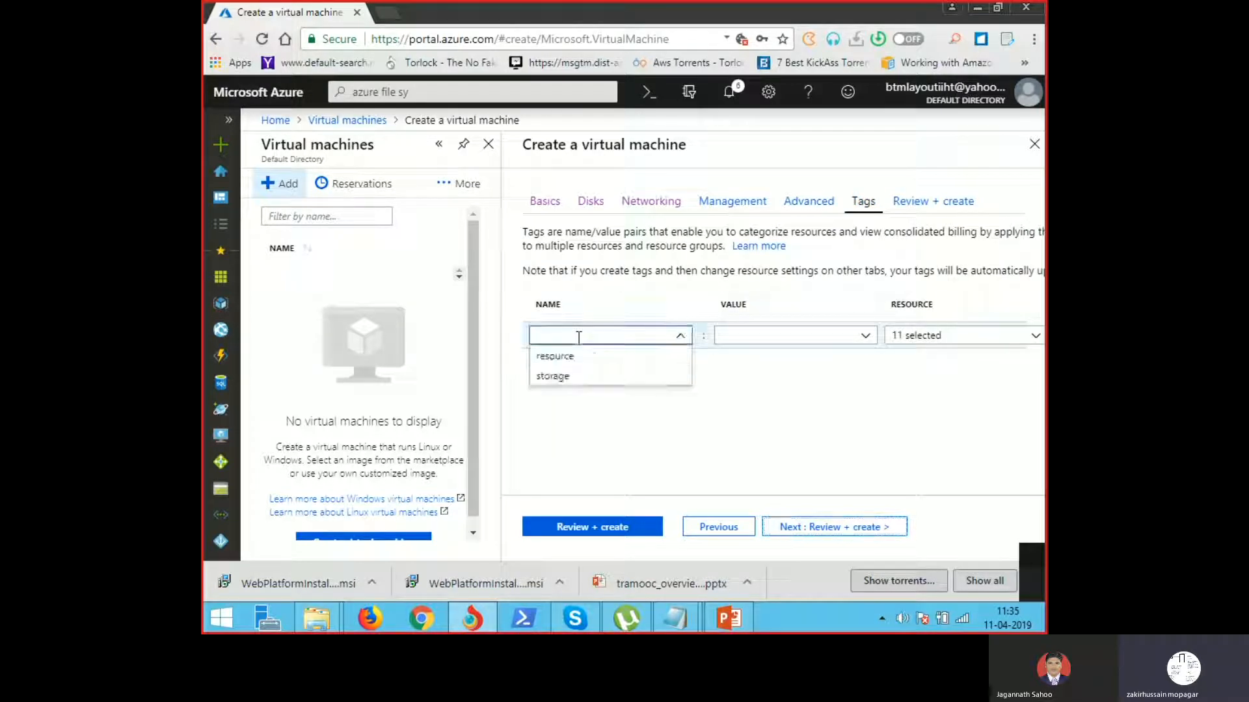
pyautogui.write('c')
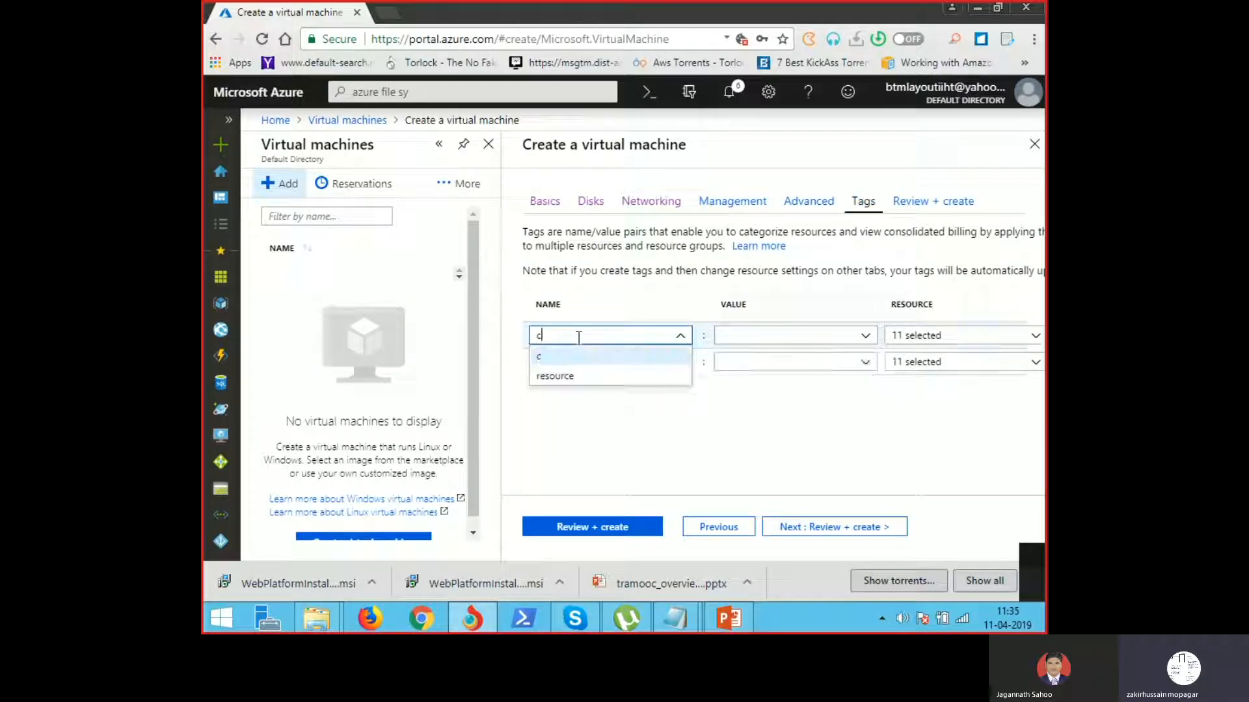
pyautogui.press('BackSpace')
pyautogui.write('cloud')
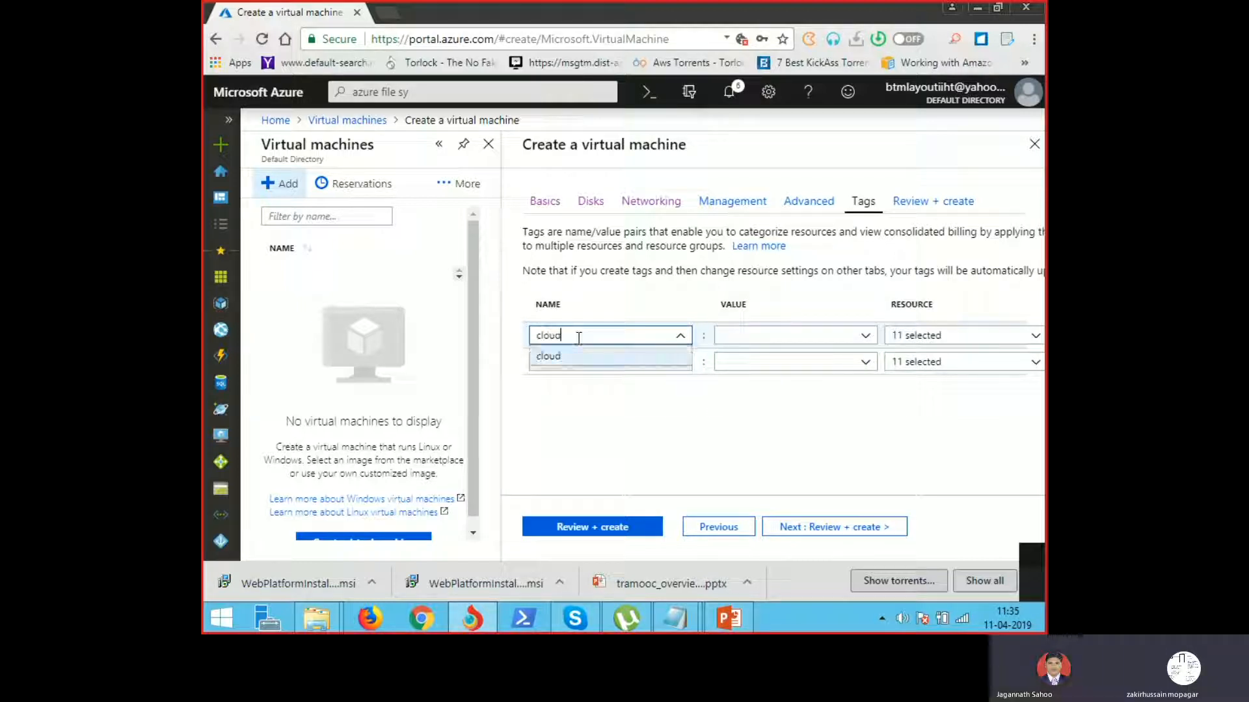
pyautogui.click(737, 335)
pyautogui.write('ser')
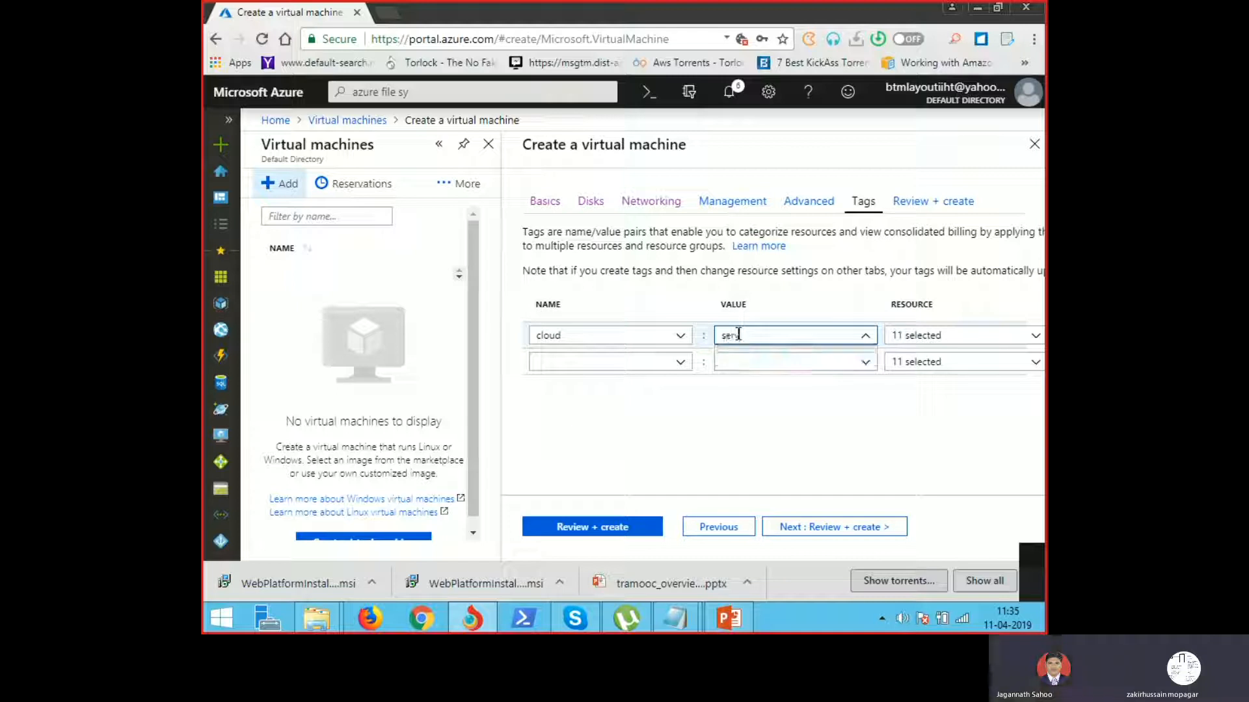
pyautogui.write('ver1')
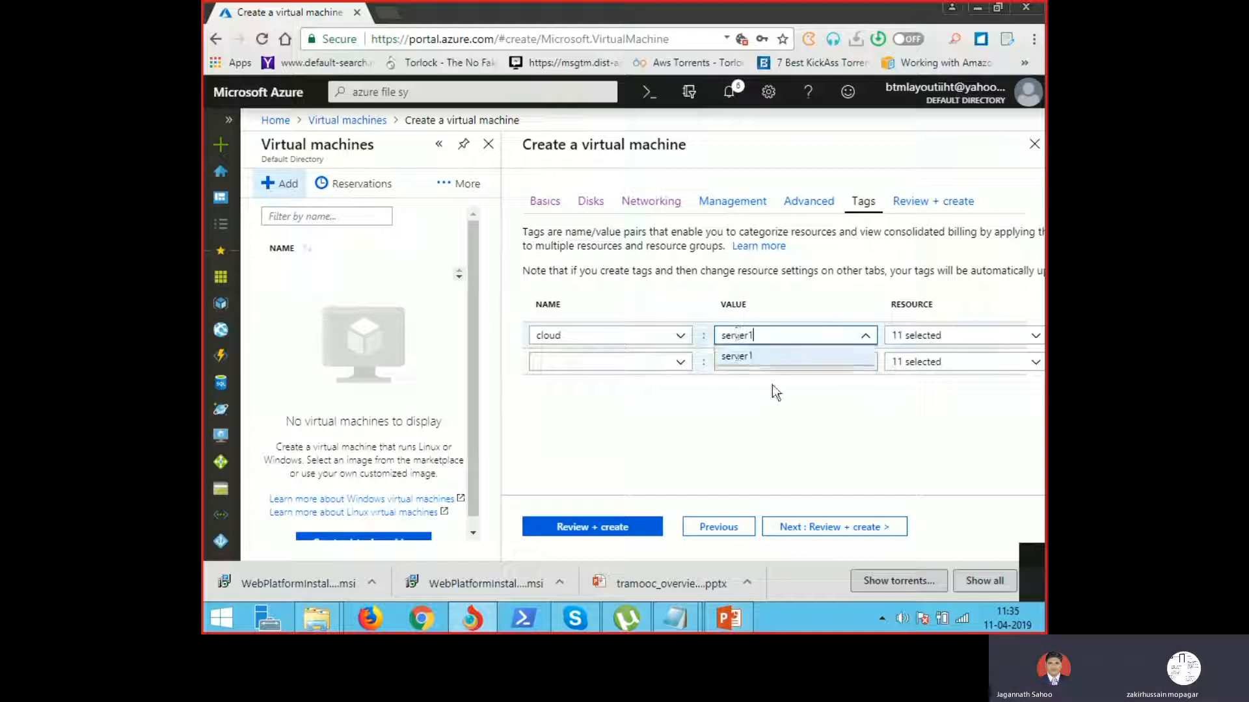
pyautogui.click(784, 441)
pyautogui.click(796, 528)
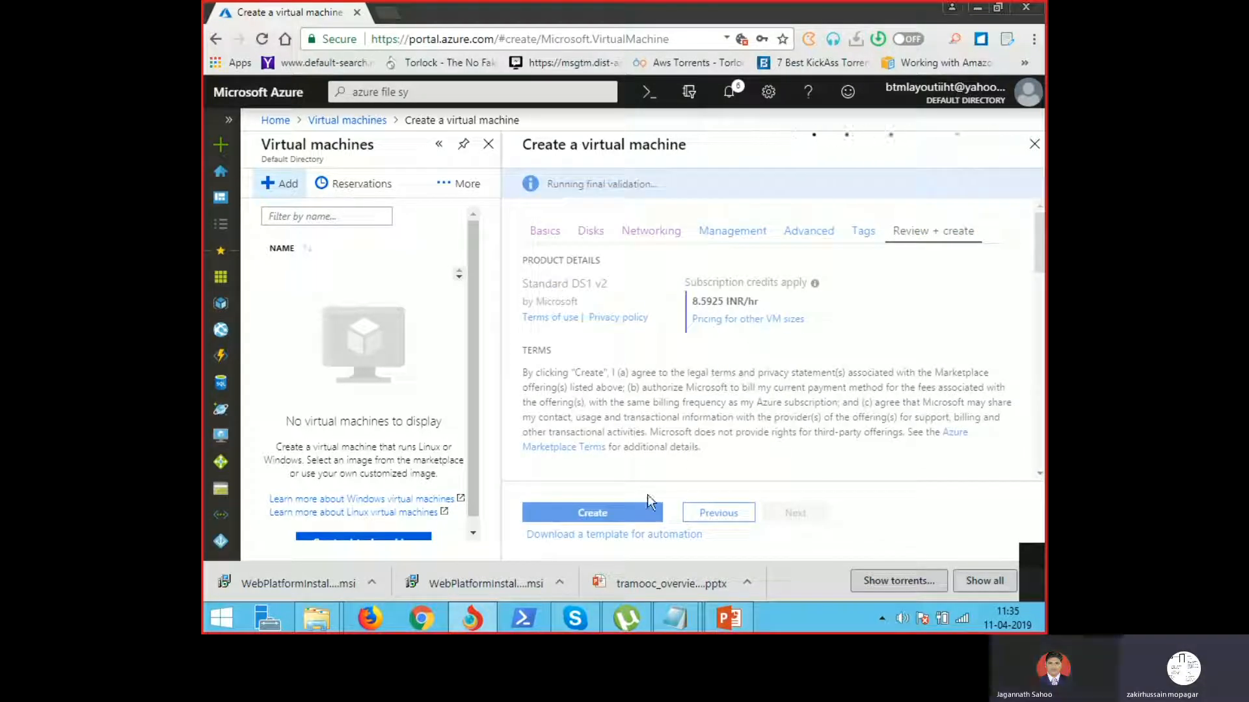
# Step: Create the server1 VM after validation passes, starting its deployment
pyautogui.click(607, 512)
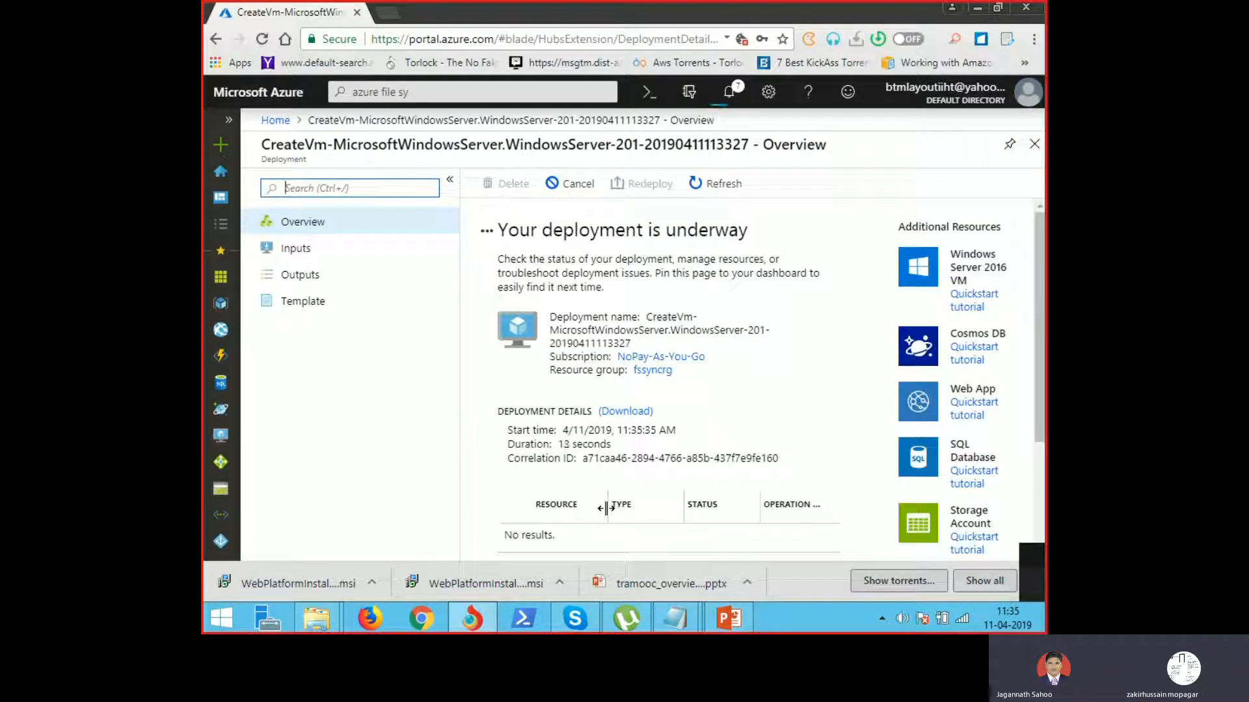
pyautogui.click(727, 618)
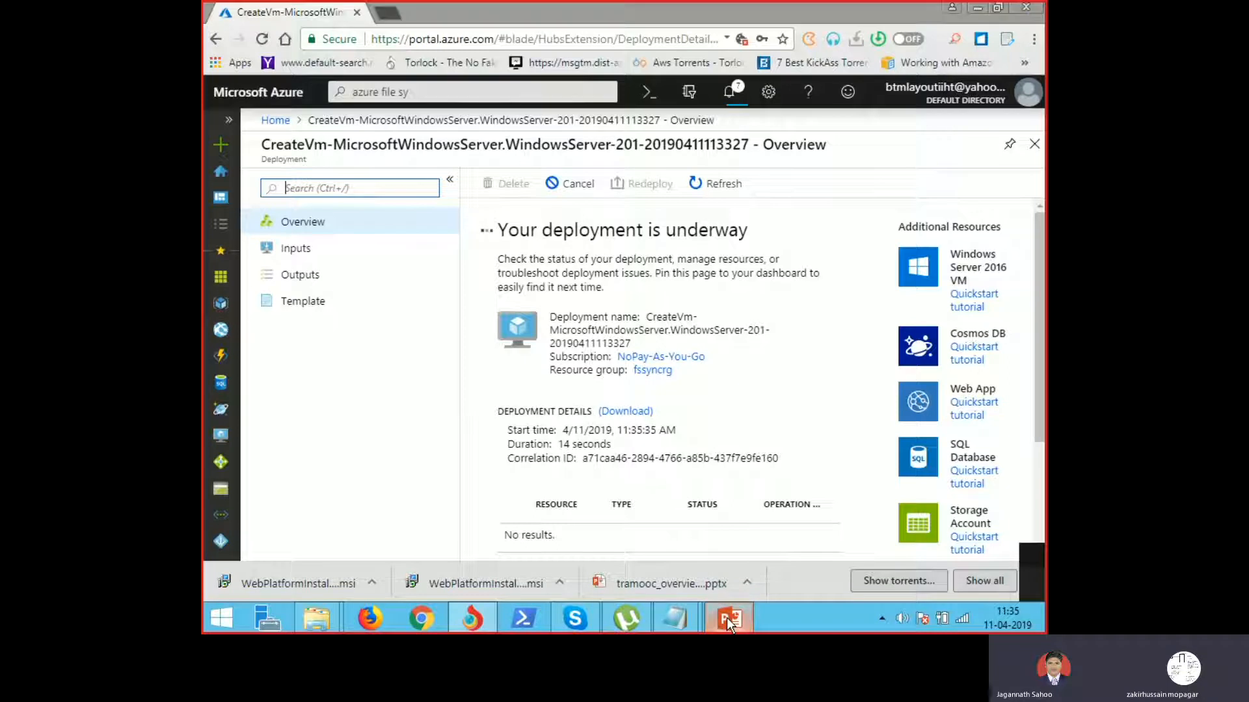
# Step: Scroll through slides 12 to 14 to the cloud endpoint properties slide
pyautogui.scroll(3, 530, 351)
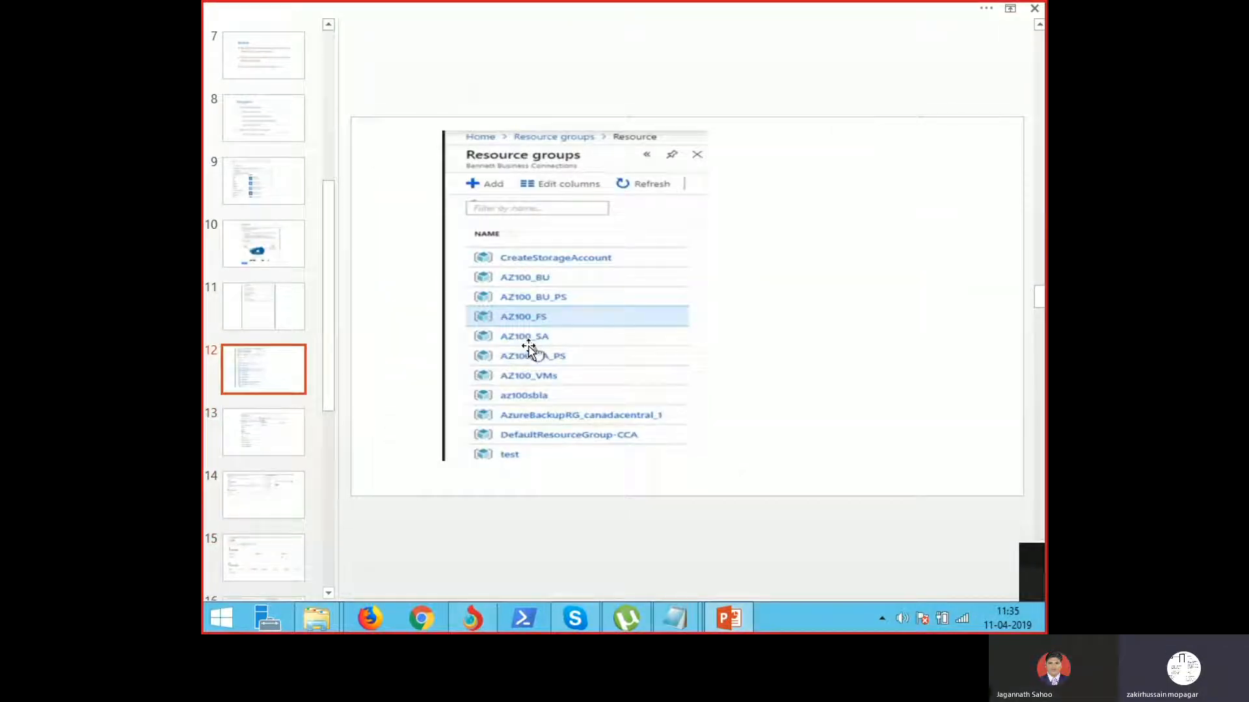
pyautogui.scroll(-1, 555, 335)
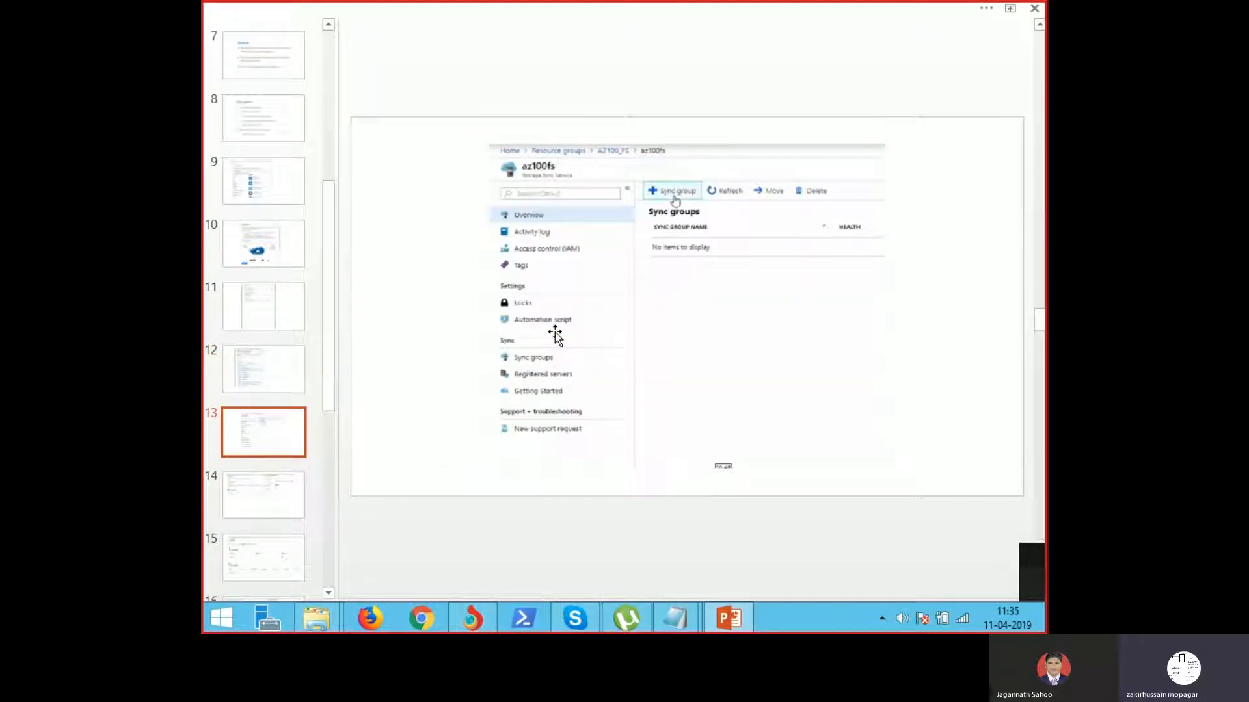
pyautogui.scroll(-1, 554, 335)
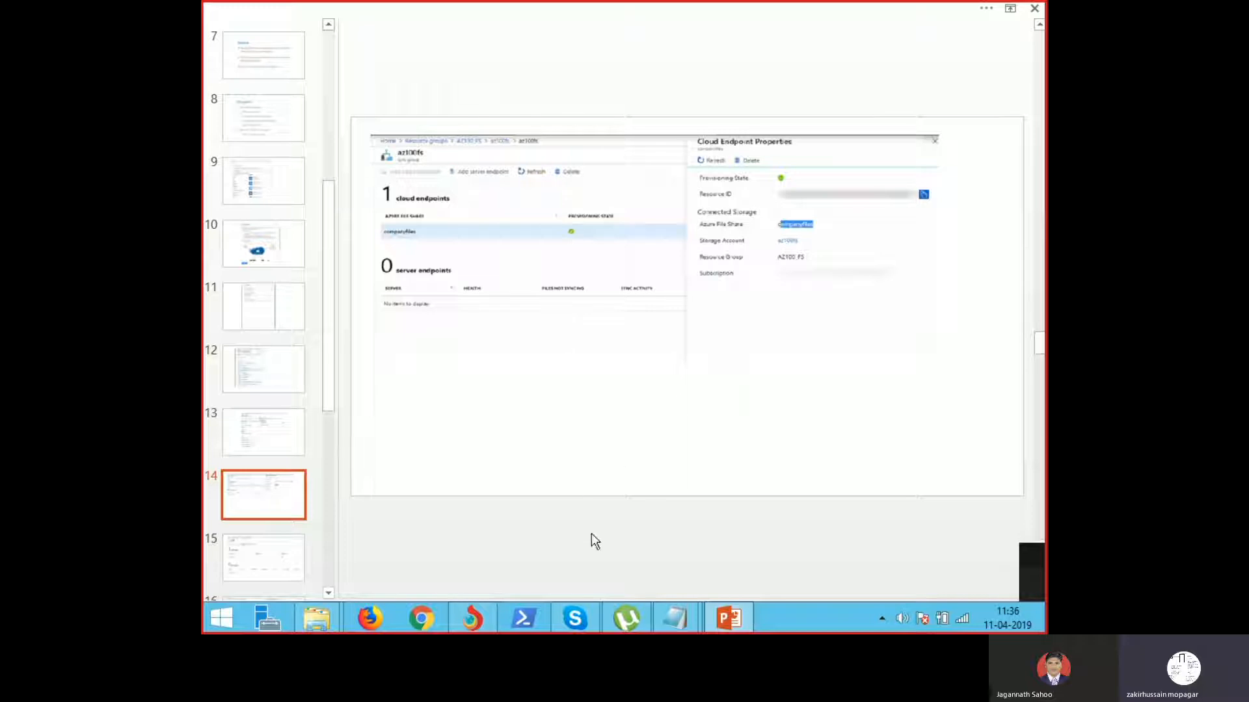
# Step: Return to the server1 deployment page and refresh it until server1 shows as Created
pyautogui.click(474, 622)
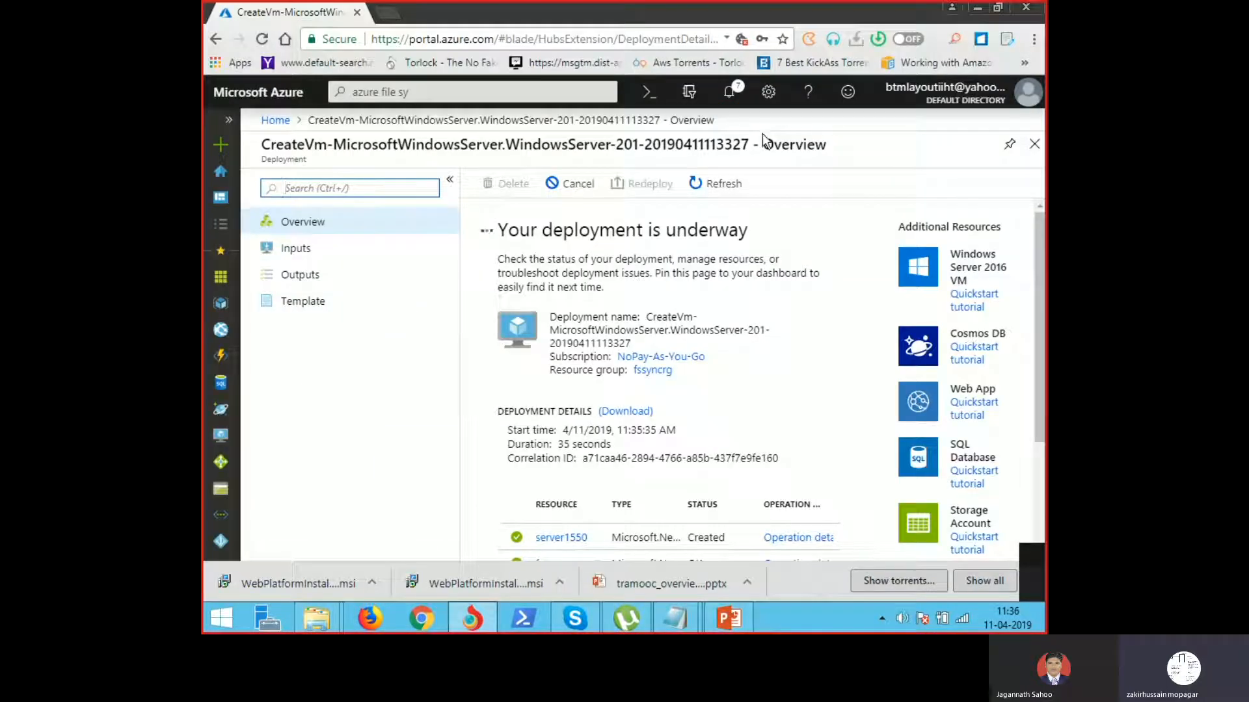
pyautogui.click(720, 189)
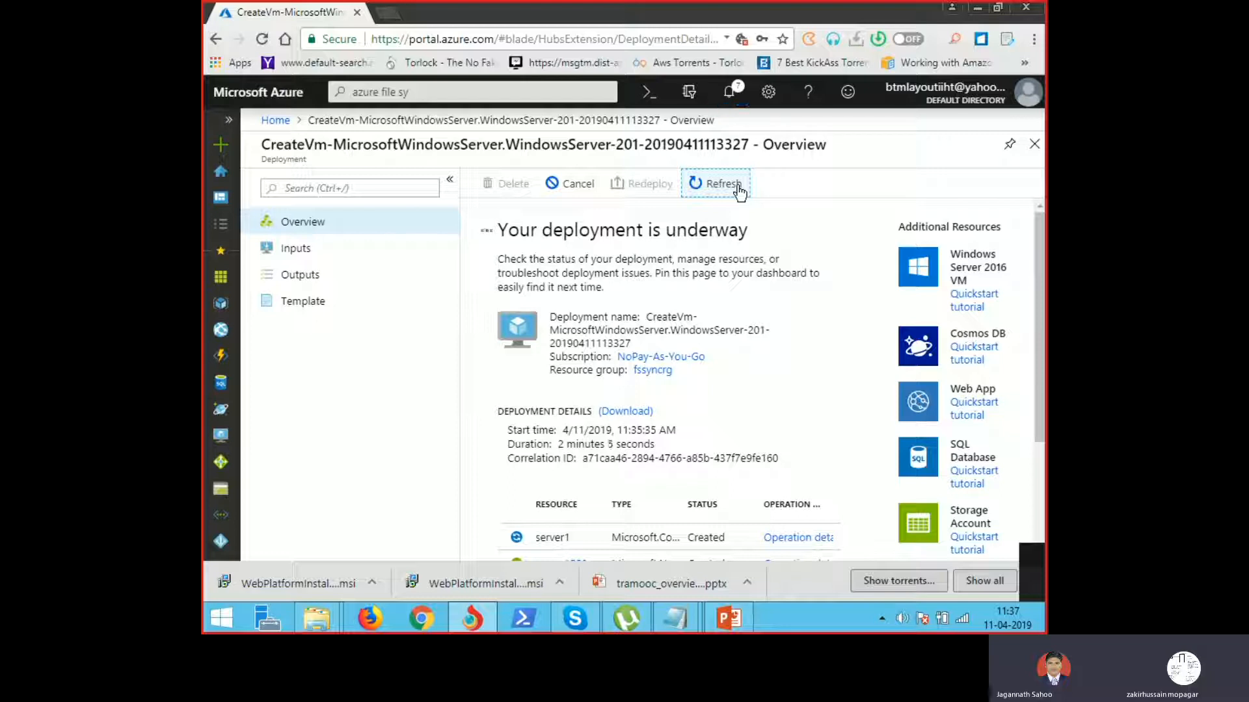
pyautogui.moveTo(963, 626)
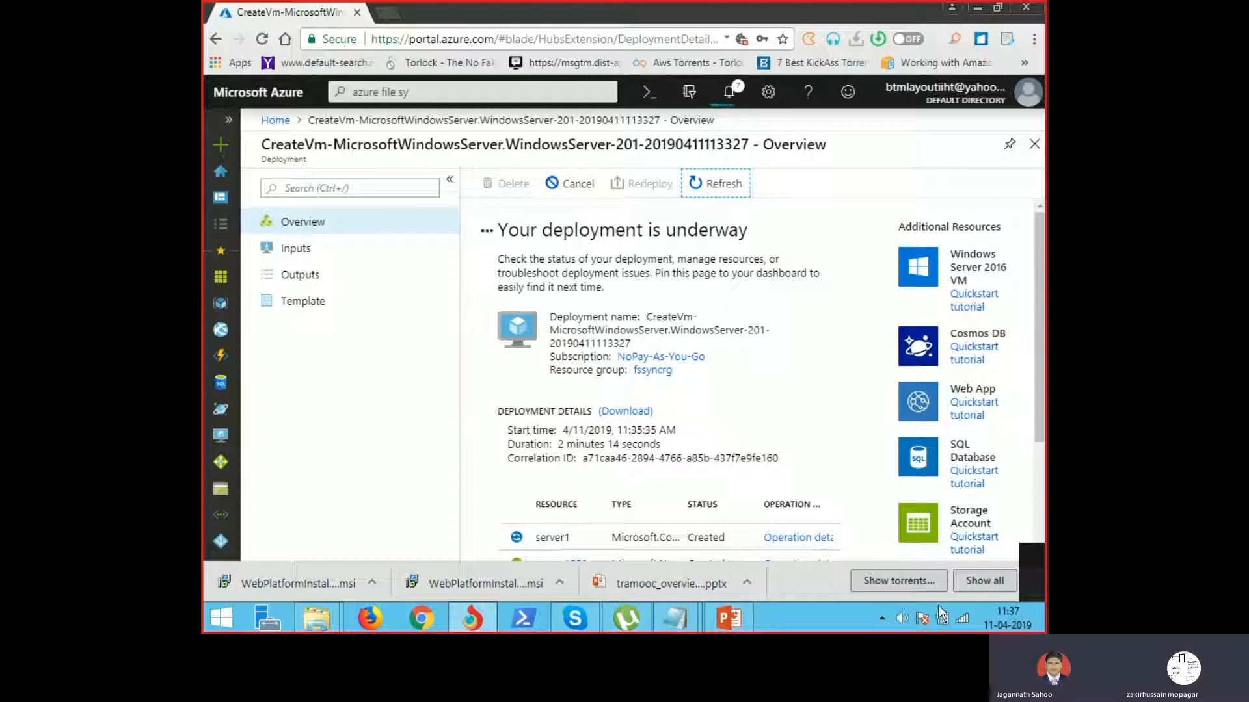
pyautogui.click(956, 622)
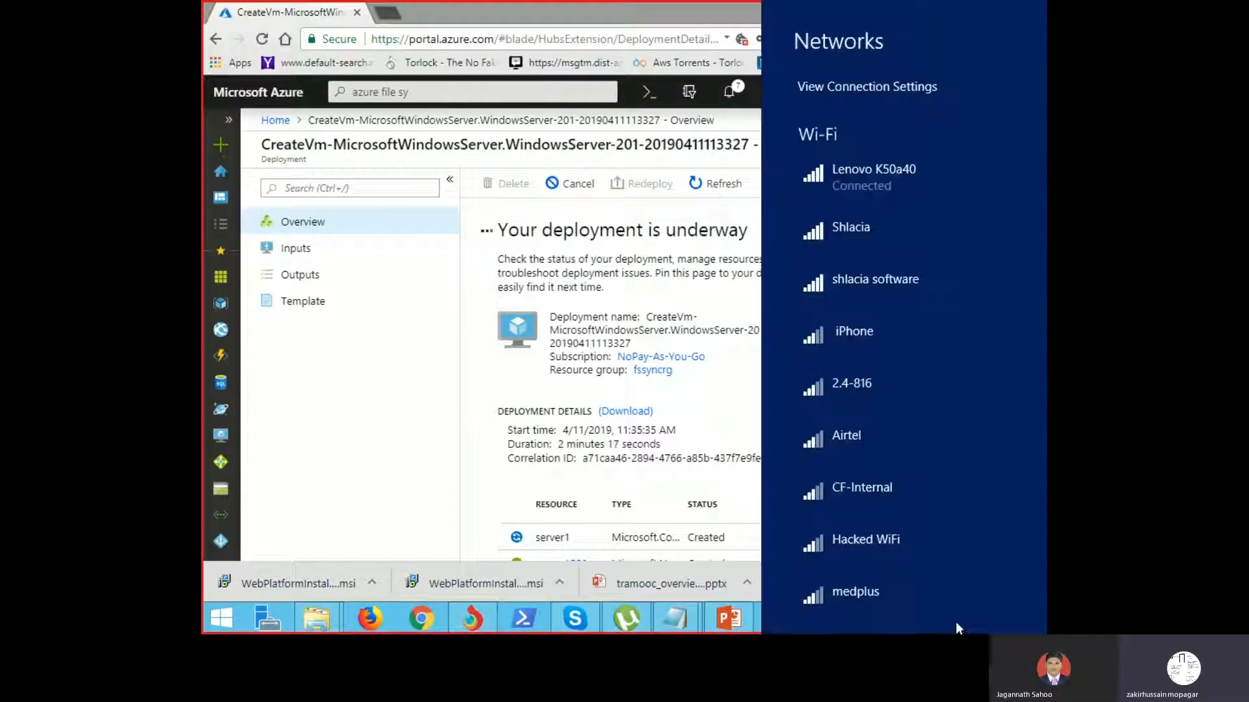
pyautogui.click(848, 247)
pyautogui.click(883, 280)
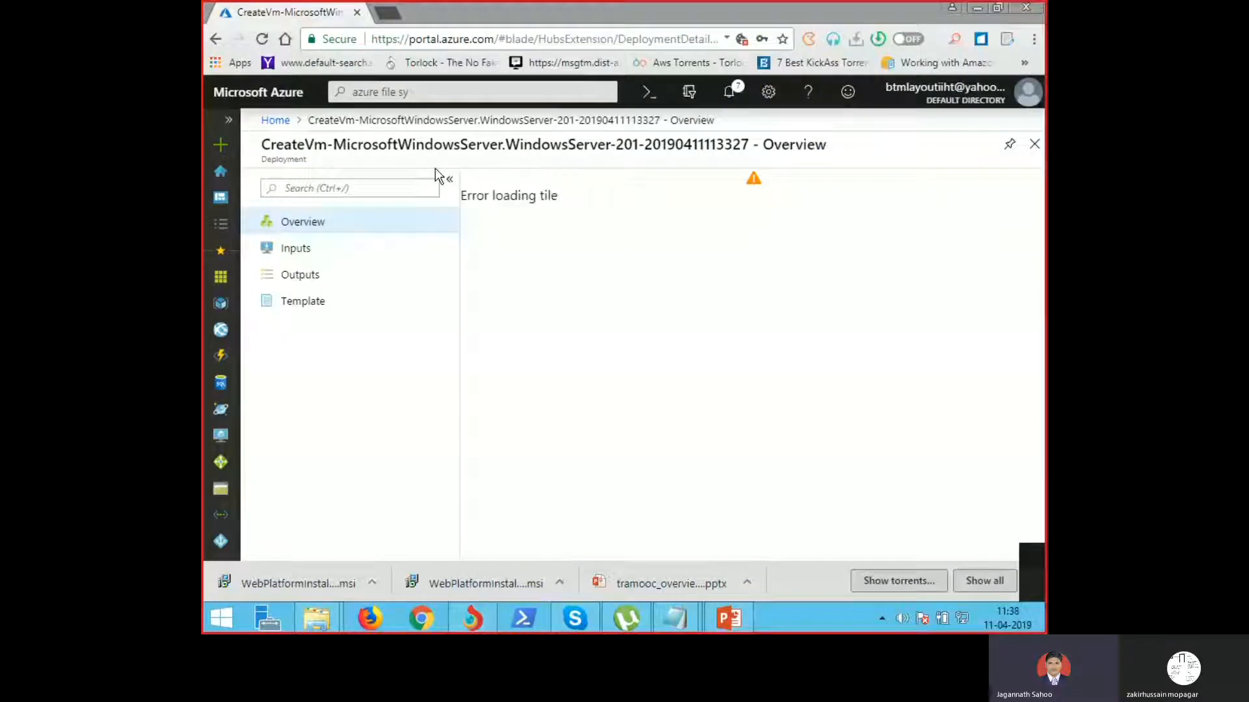
pyautogui.click(301, 228)
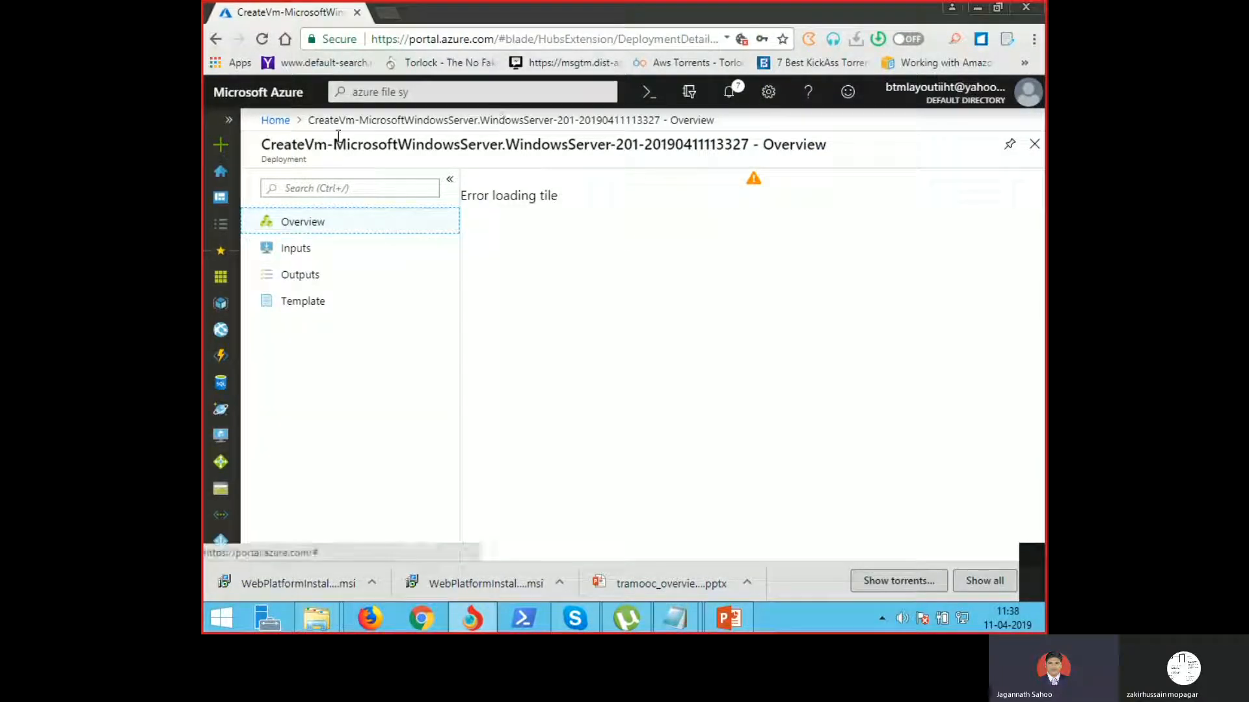
# Step: From Home, check notifications and open Virtual machines, where server1 is Creating in fssyncrg
pyautogui.click(277, 123)
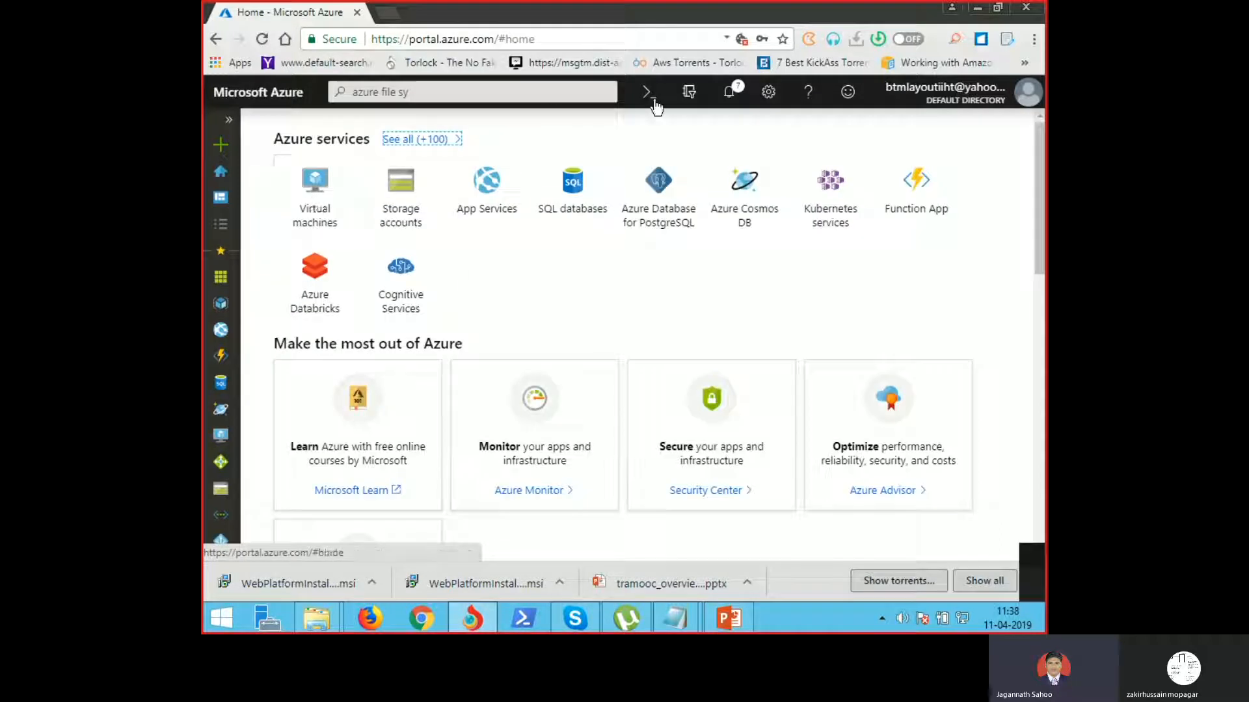
pyautogui.click(733, 91)
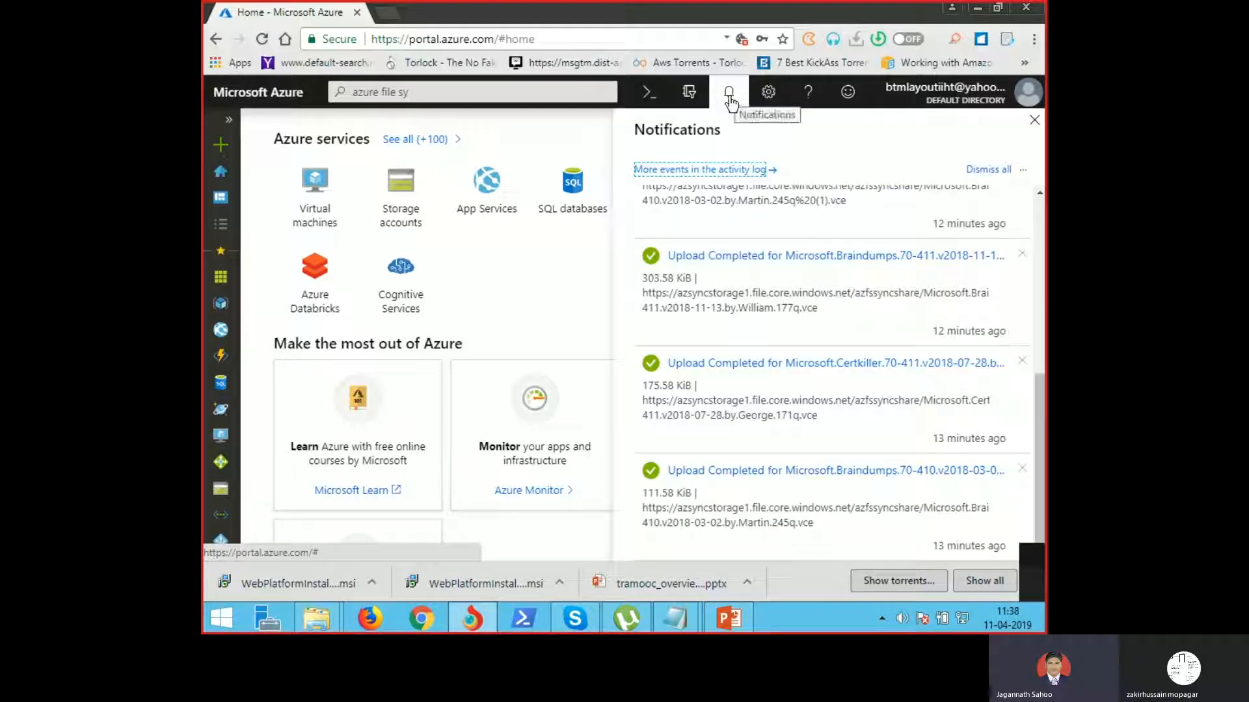
pyautogui.click(315, 220)
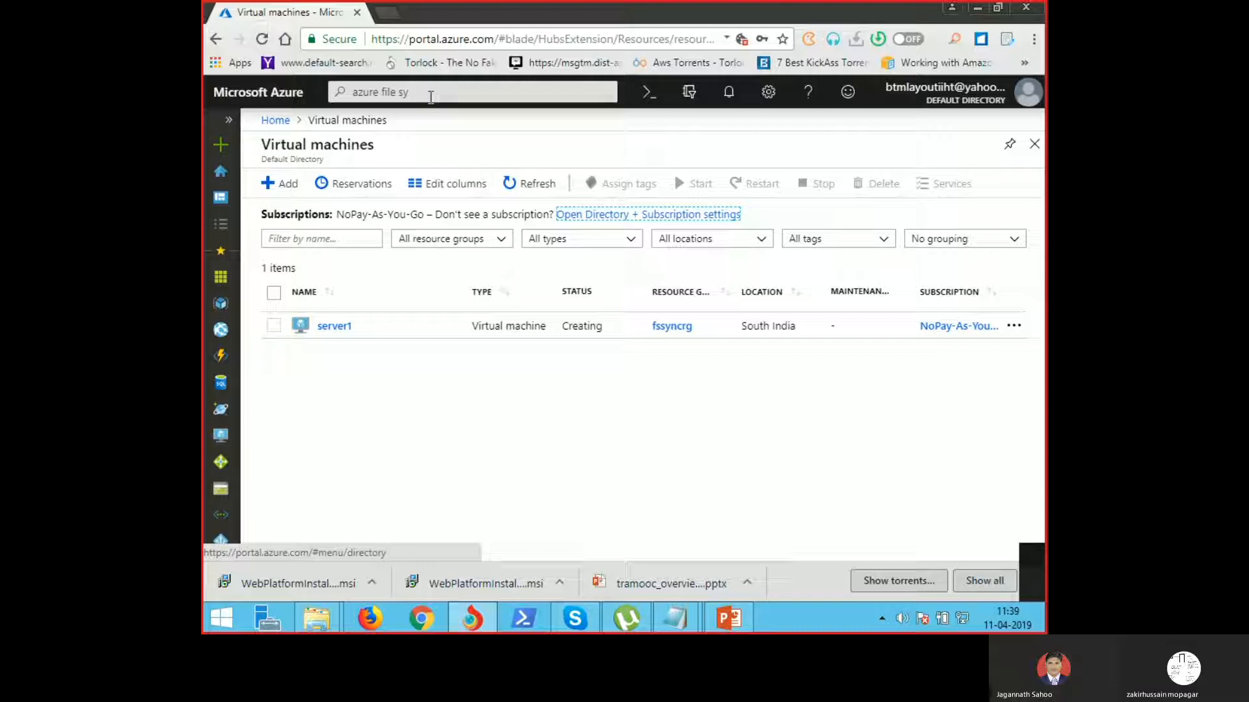
# Step: Open demosync111 from the recent resources and begin a new sync group
pyautogui.click(430, 96)
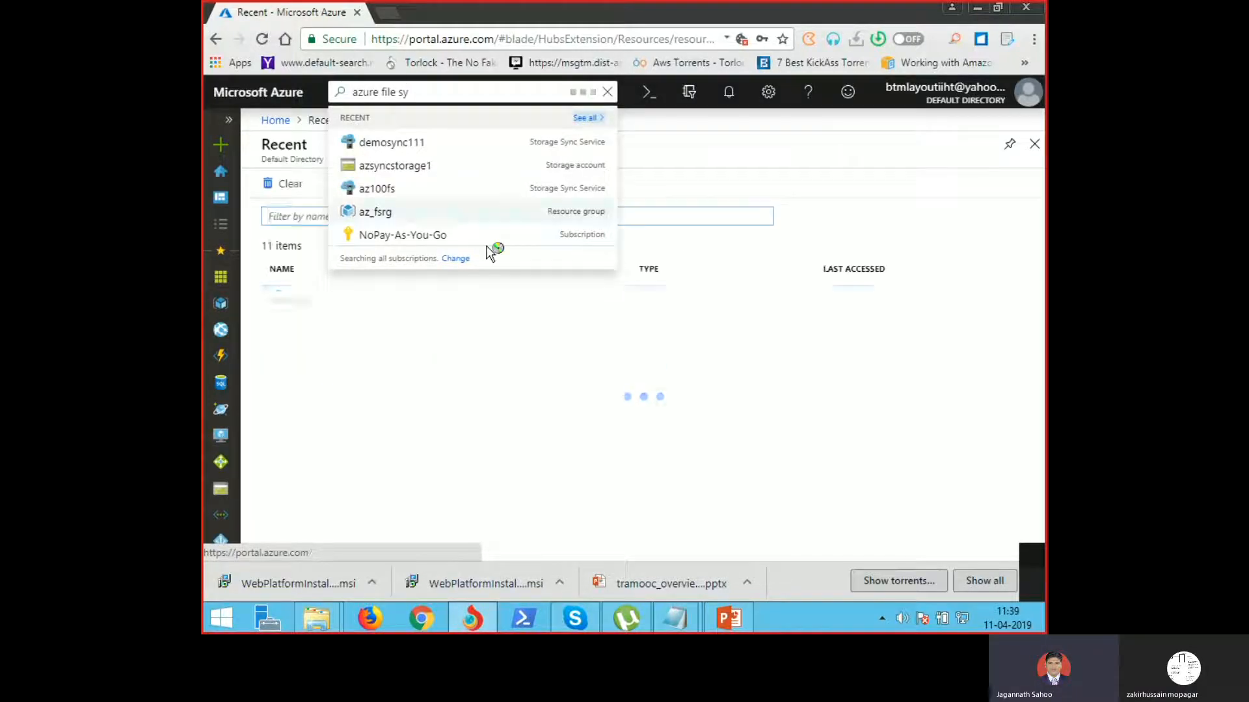
pyautogui.moveTo(307, 273); pyautogui.dragTo(336, 303)
pyautogui.click(337, 303)
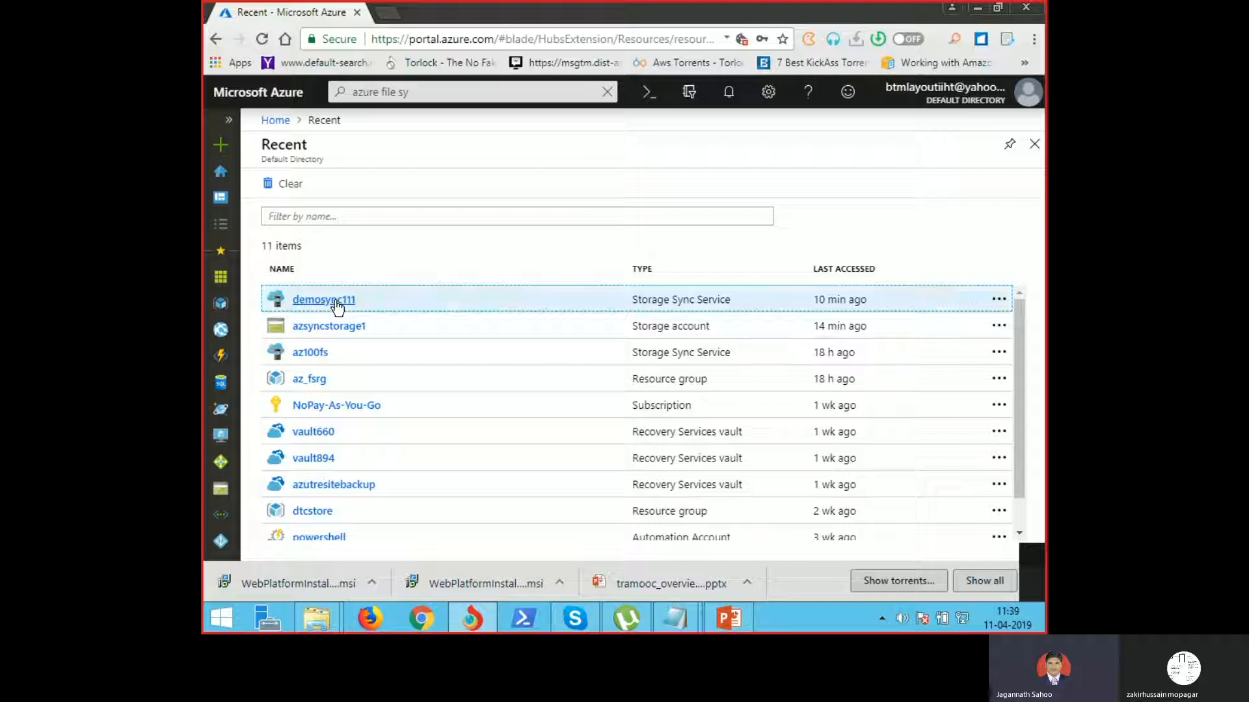
pyautogui.click(334, 301)
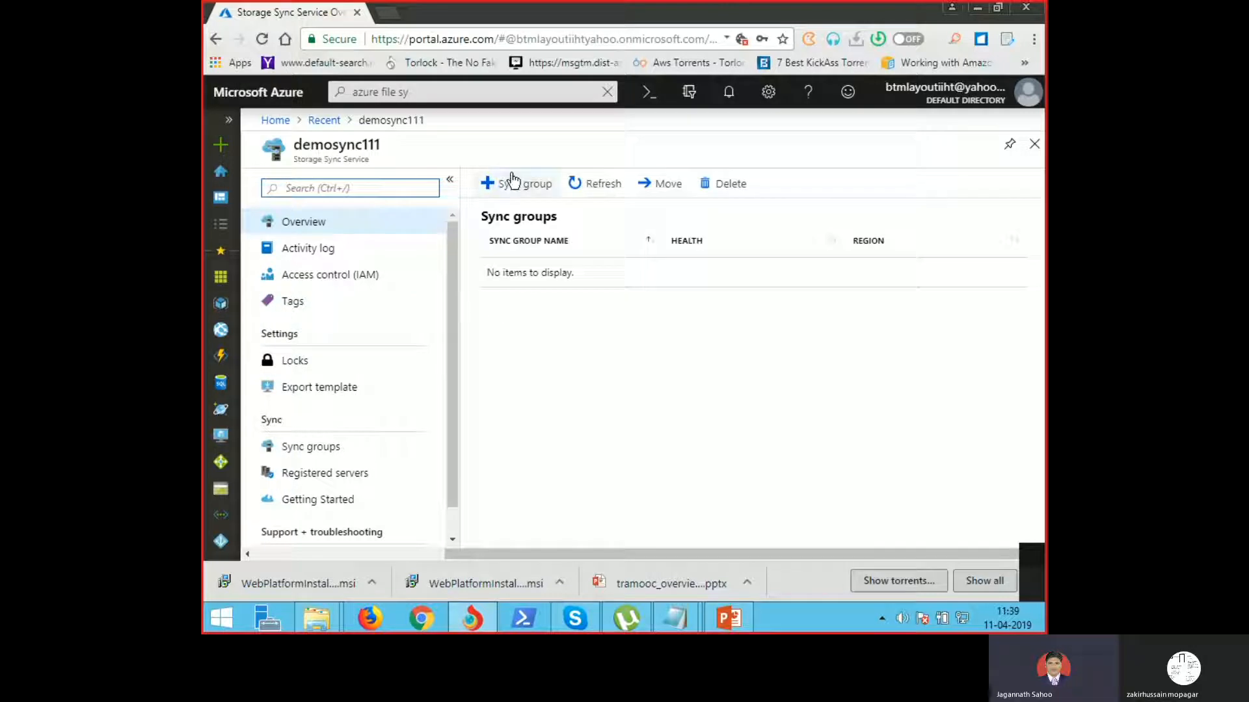
pyautogui.click(513, 188)
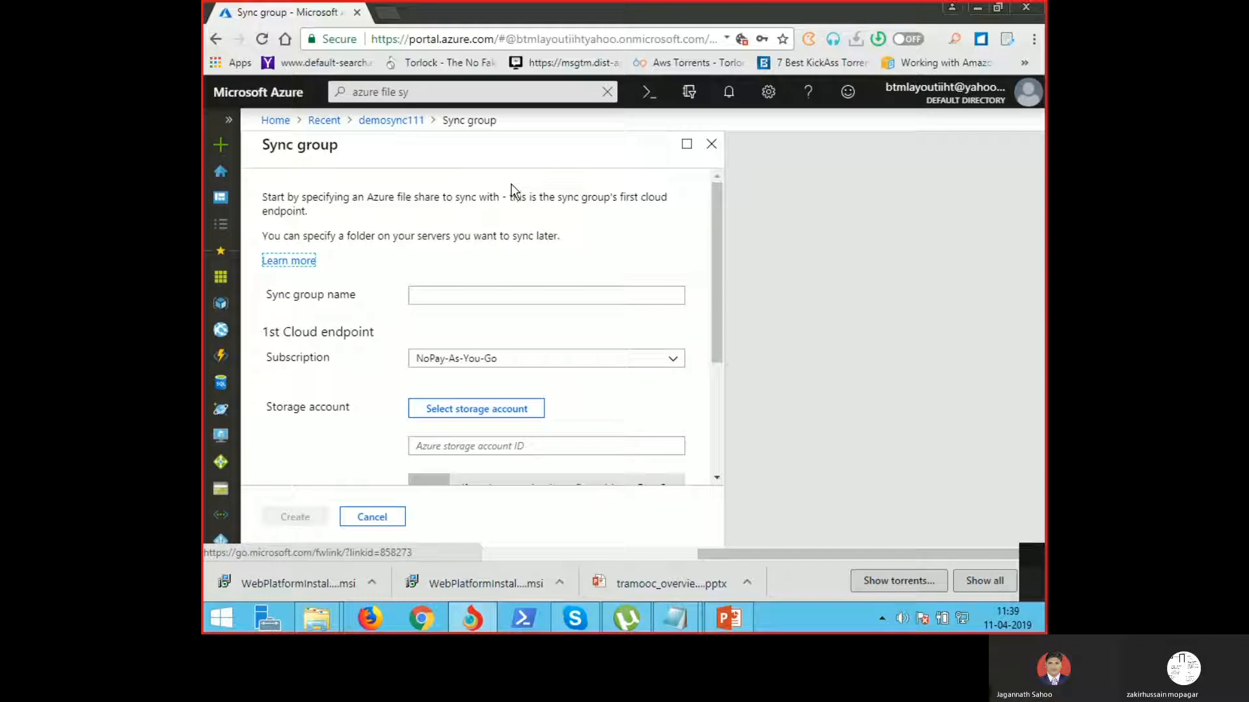
# Step: Enter azfssync as the sync group name
pyautogui.click(457, 295)
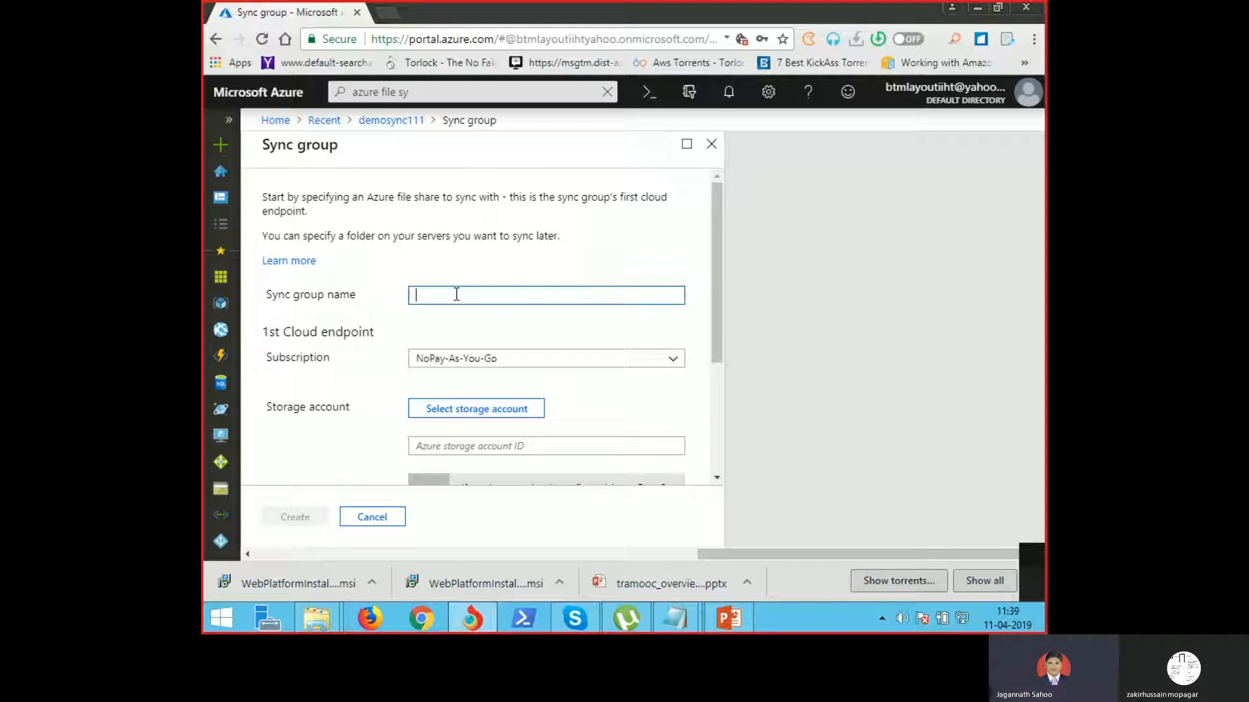
pyautogui.write('azfssync')
# Step: Reload the storage account list and pick azsyncstorage1 for the cloud endpoint
pyautogui.click(504, 411)
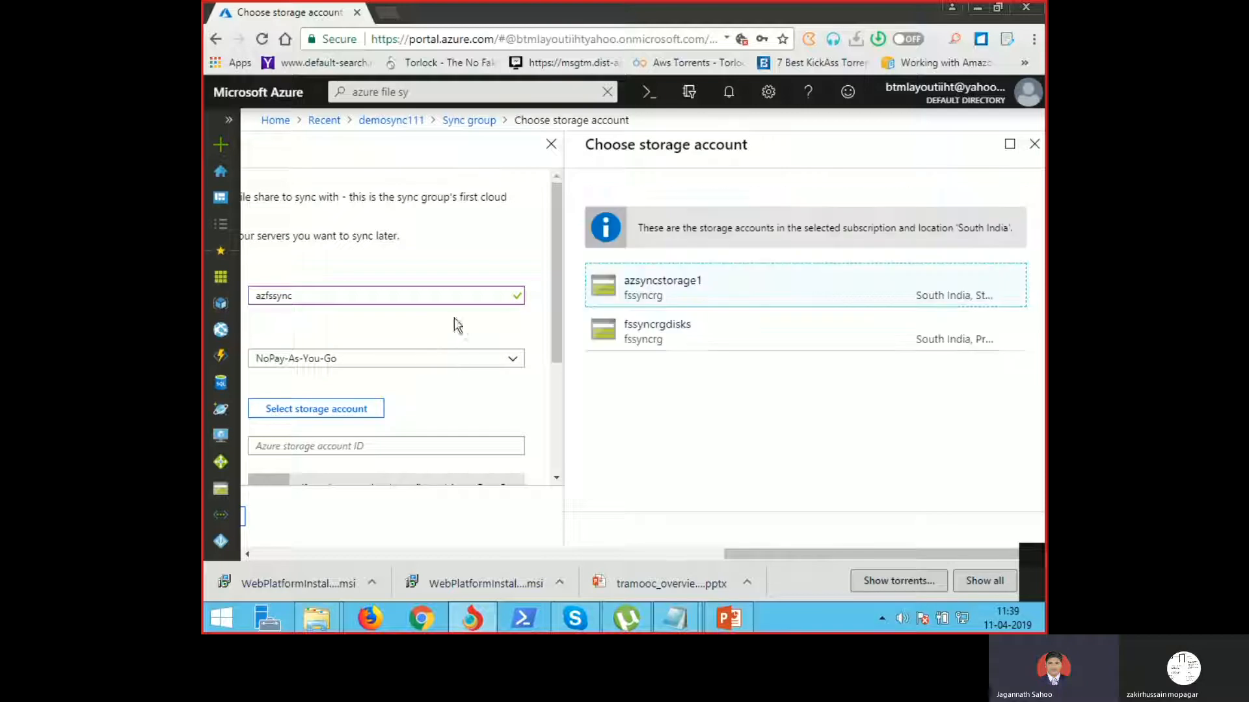
pyautogui.click(336, 411)
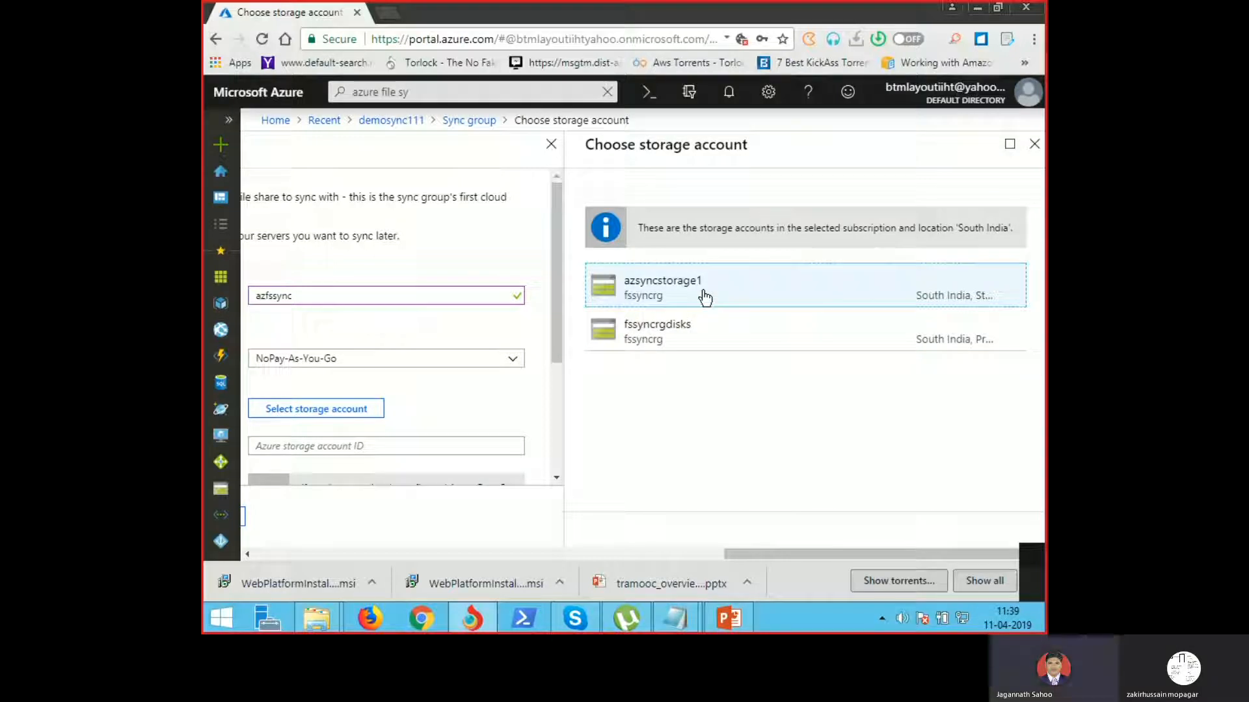
pyautogui.click(705, 298)
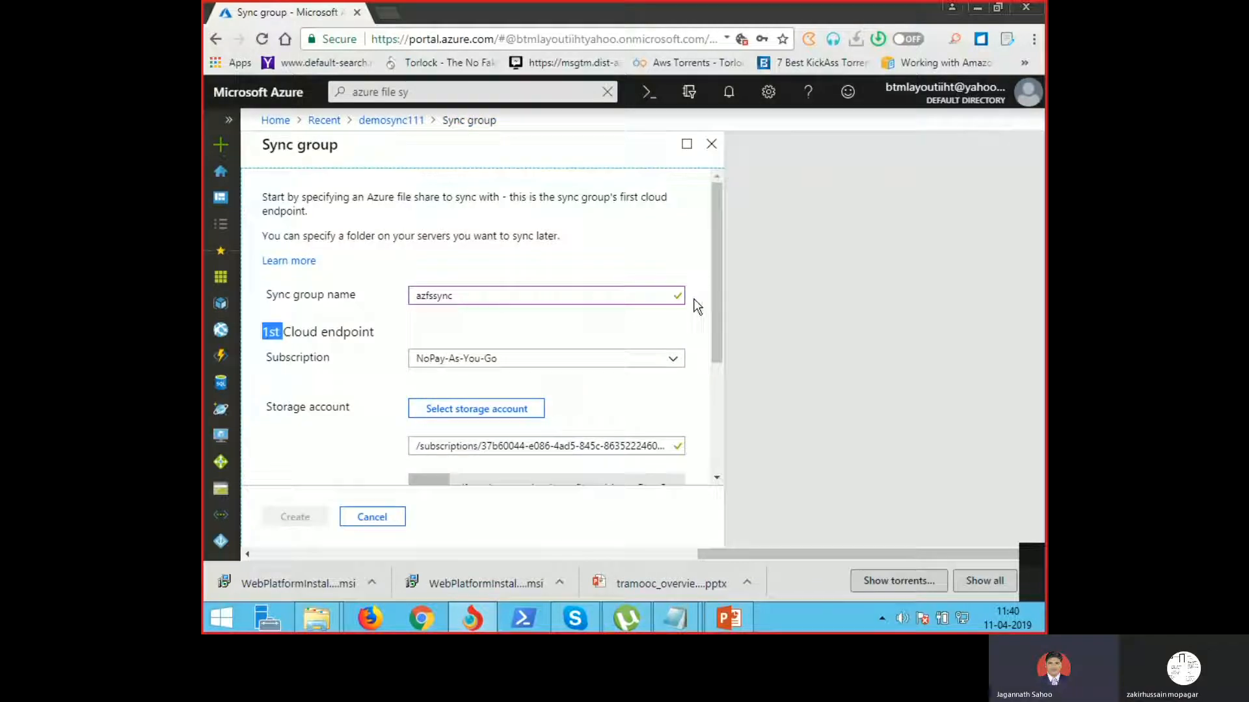
# Step: Choose azfssyncshare as the Azure file share and create the azfssync sync group
pyautogui.moveTo(713, 330); pyautogui.dragTo(724, 455)
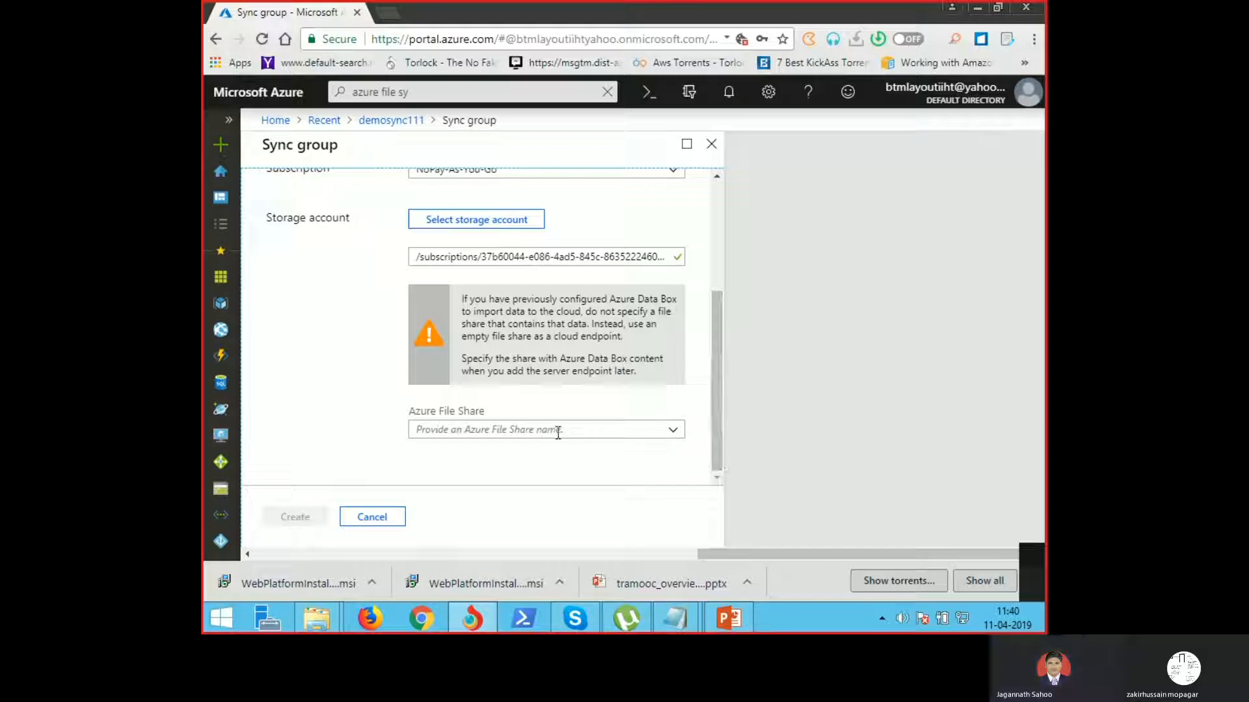
pyautogui.click(537, 429)
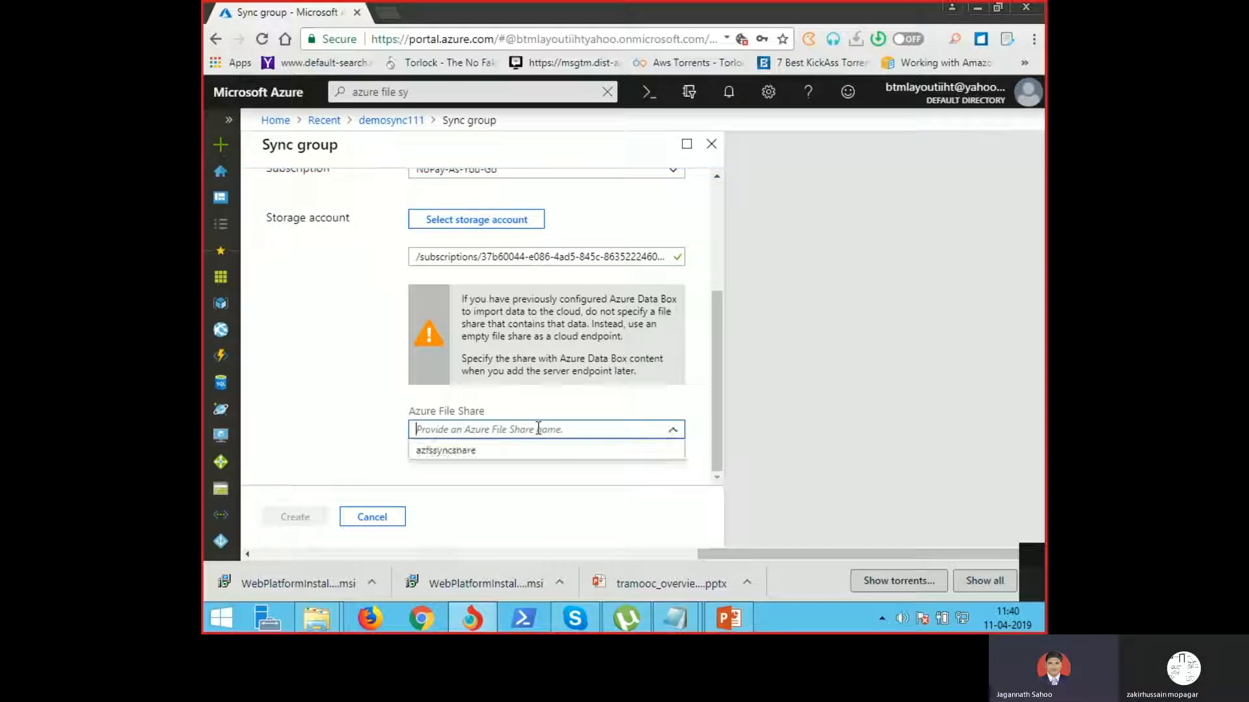
pyautogui.click(465, 455)
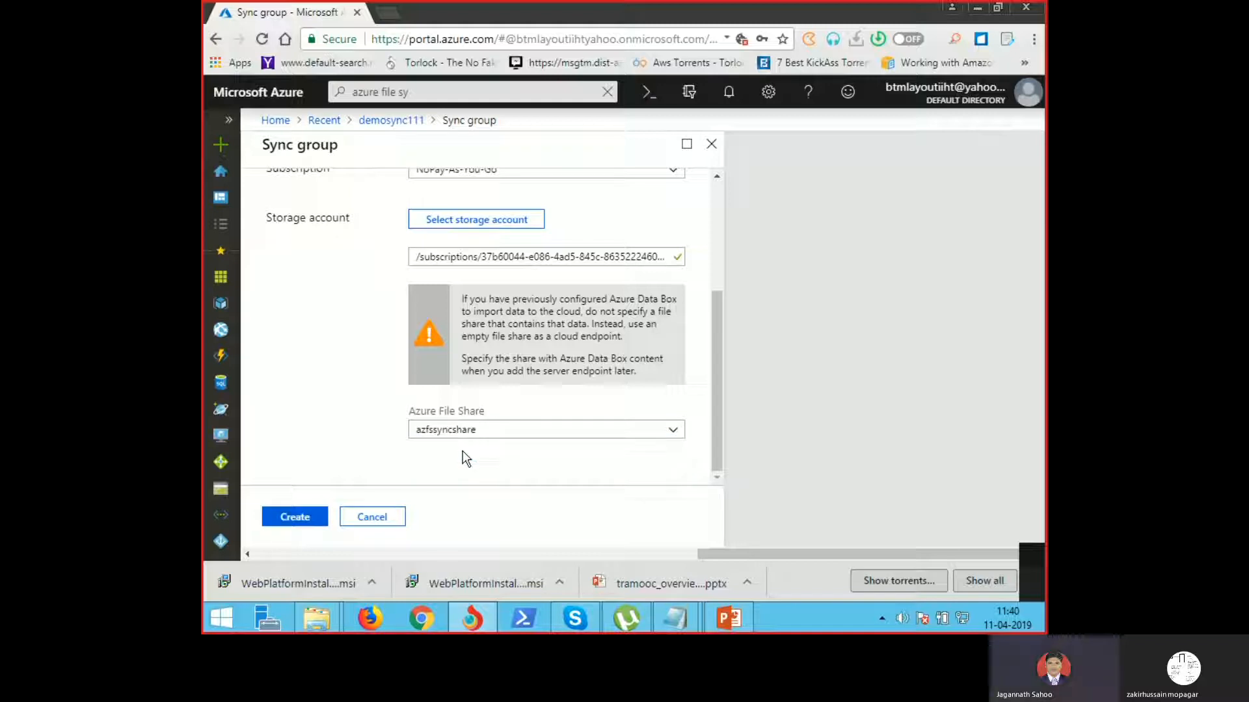
pyautogui.click(303, 518)
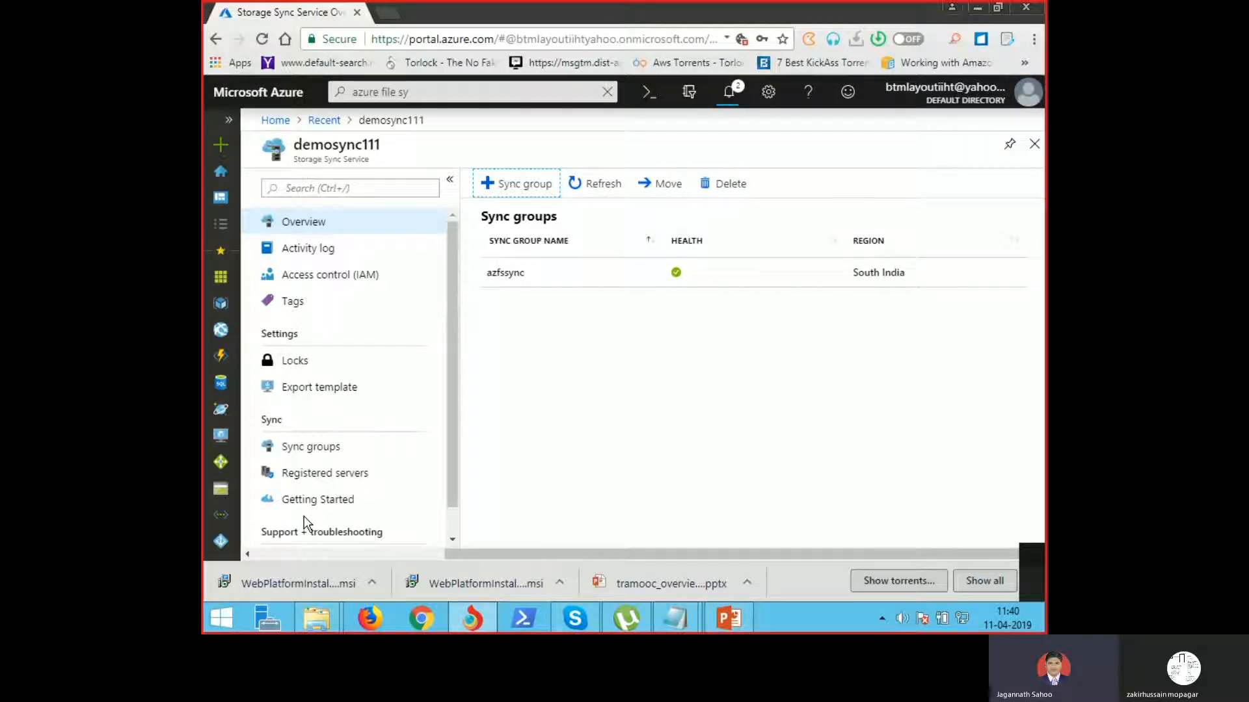
# Step: Open demosync111's Registered servers page under Sync
pyautogui.click(330, 482)
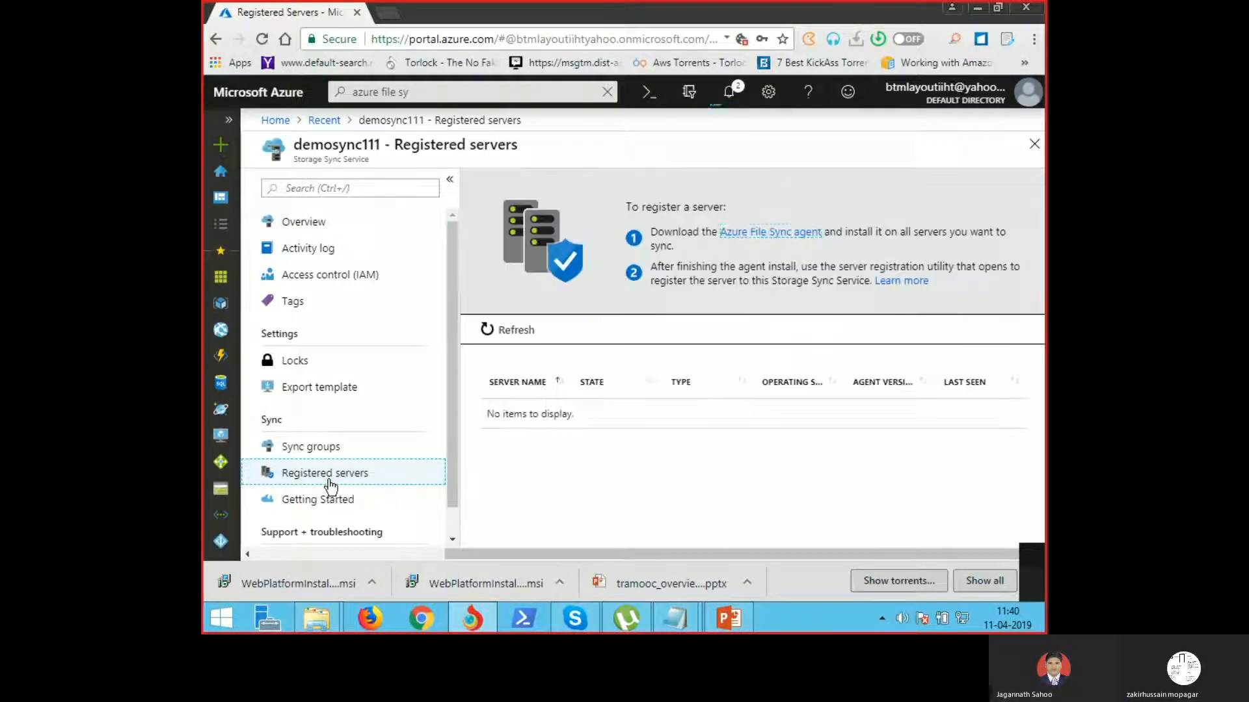
# Step: Download all four Azure File Sync agent files, including the three StorageSyncAgent_V5 .msi installers
pyautogui.click(751, 238)
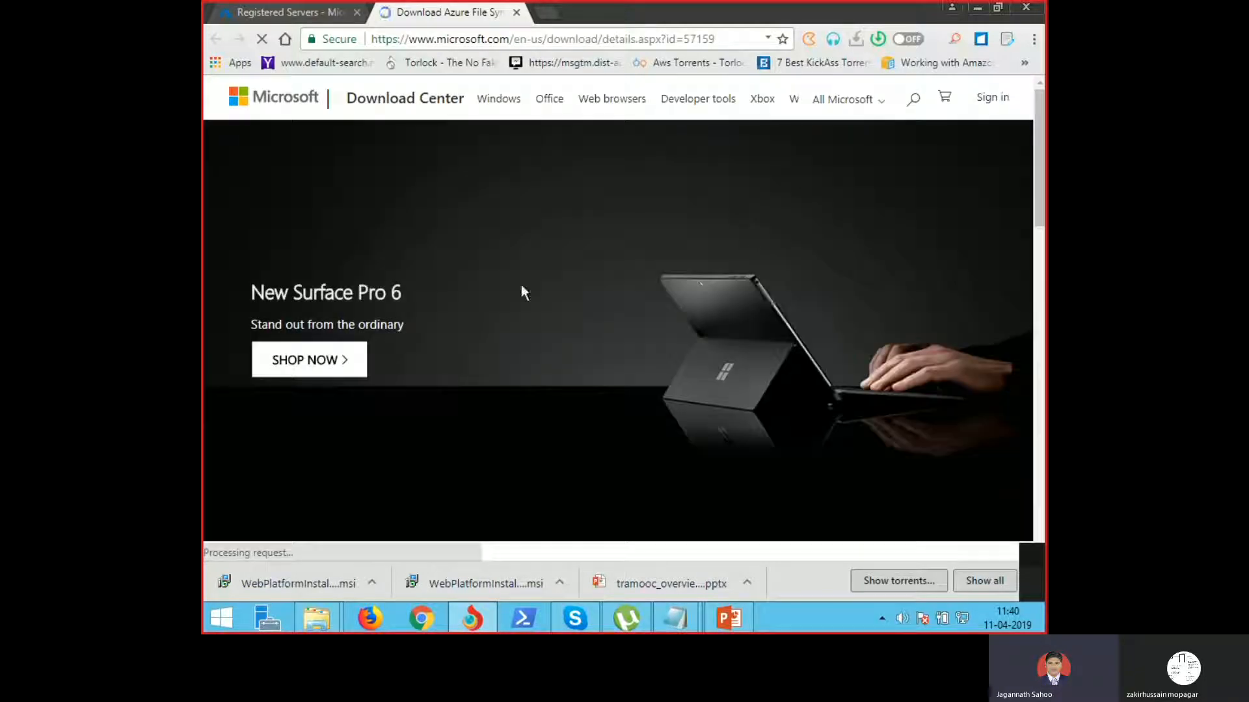
pyautogui.scroll(-4, 703, 390)
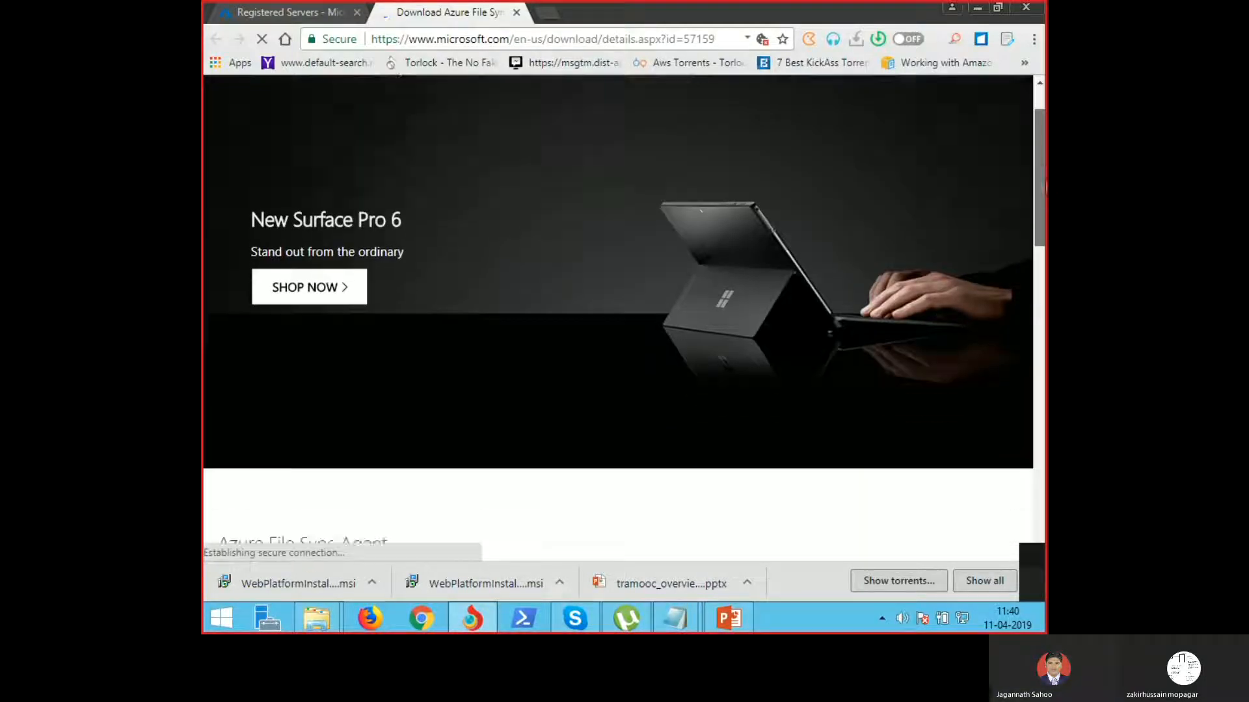
pyautogui.click(683, 499)
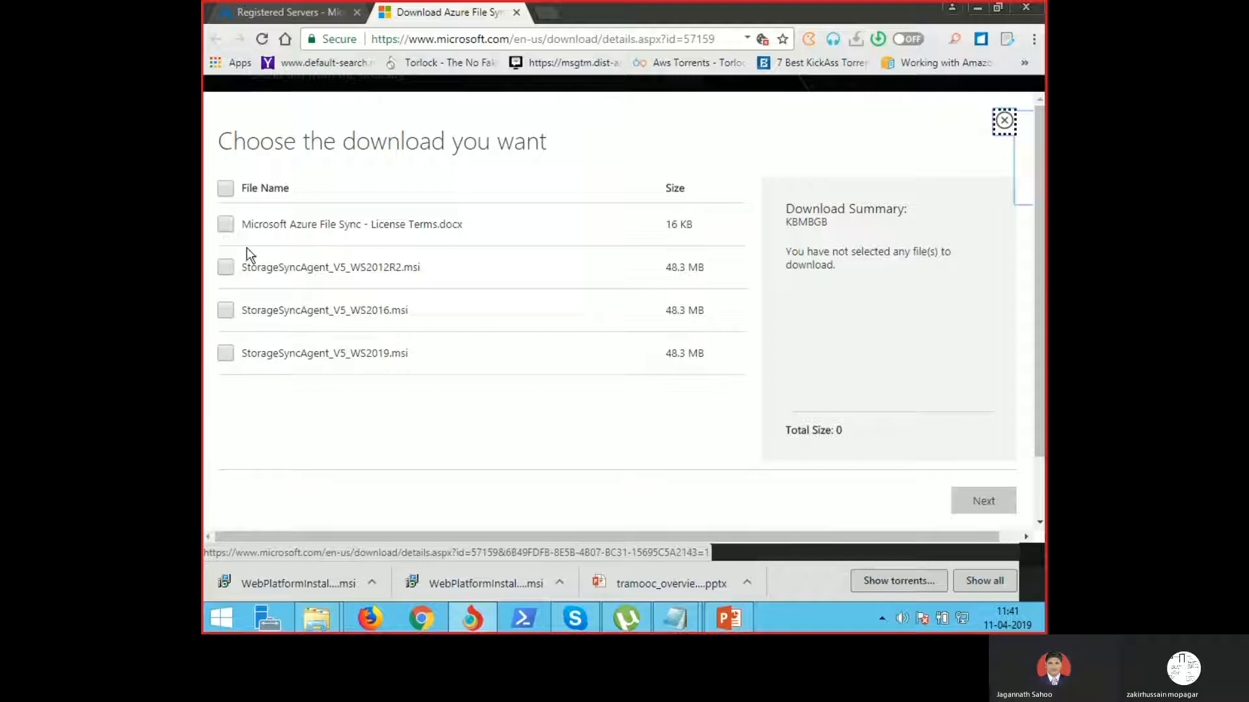
pyautogui.click(227, 189)
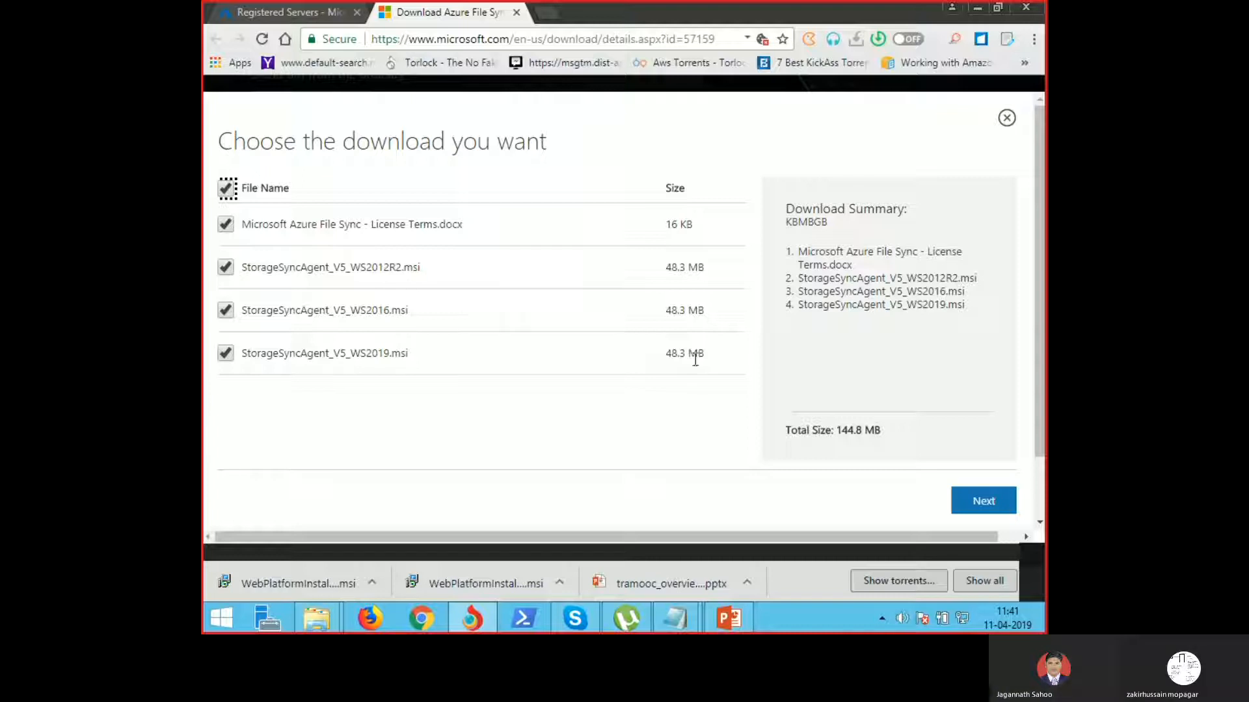
pyautogui.click(967, 501)
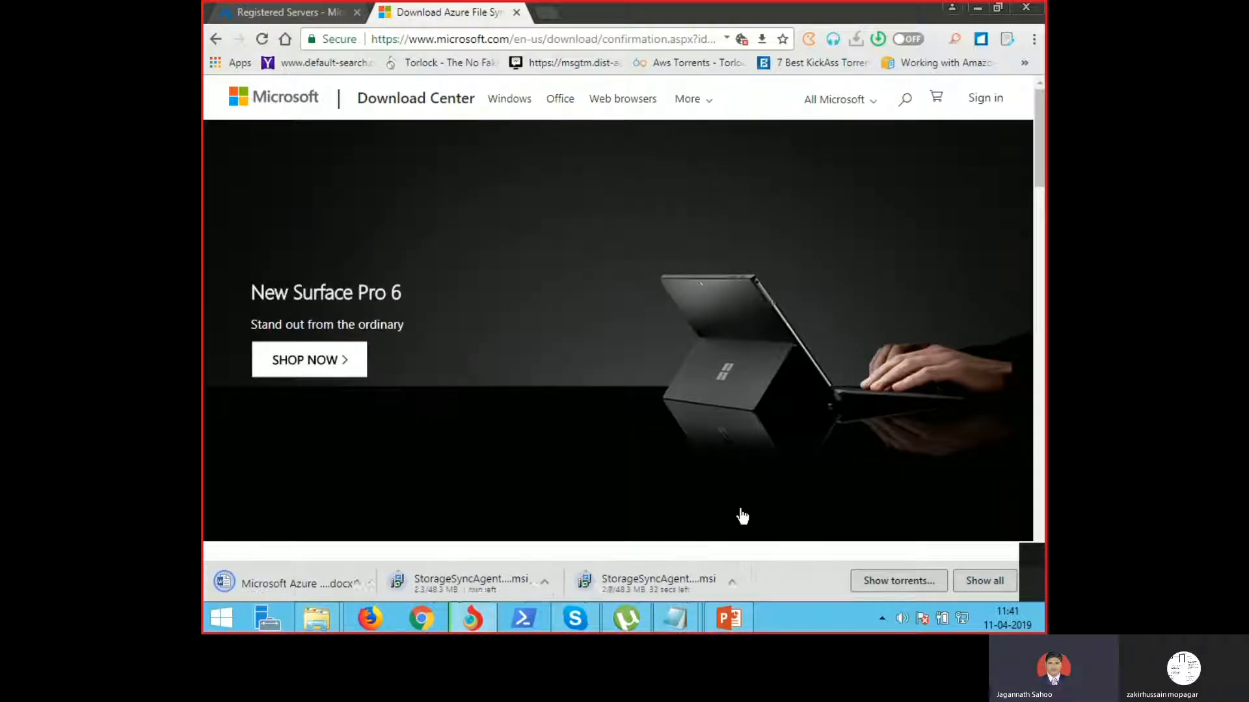
# Step: Show the download in its folder and run StorageSyncAgent_V5_WS2012R2.msi, accepting the security warning
pyautogui.click(517, 594)
pyautogui.rightClick(517, 595)
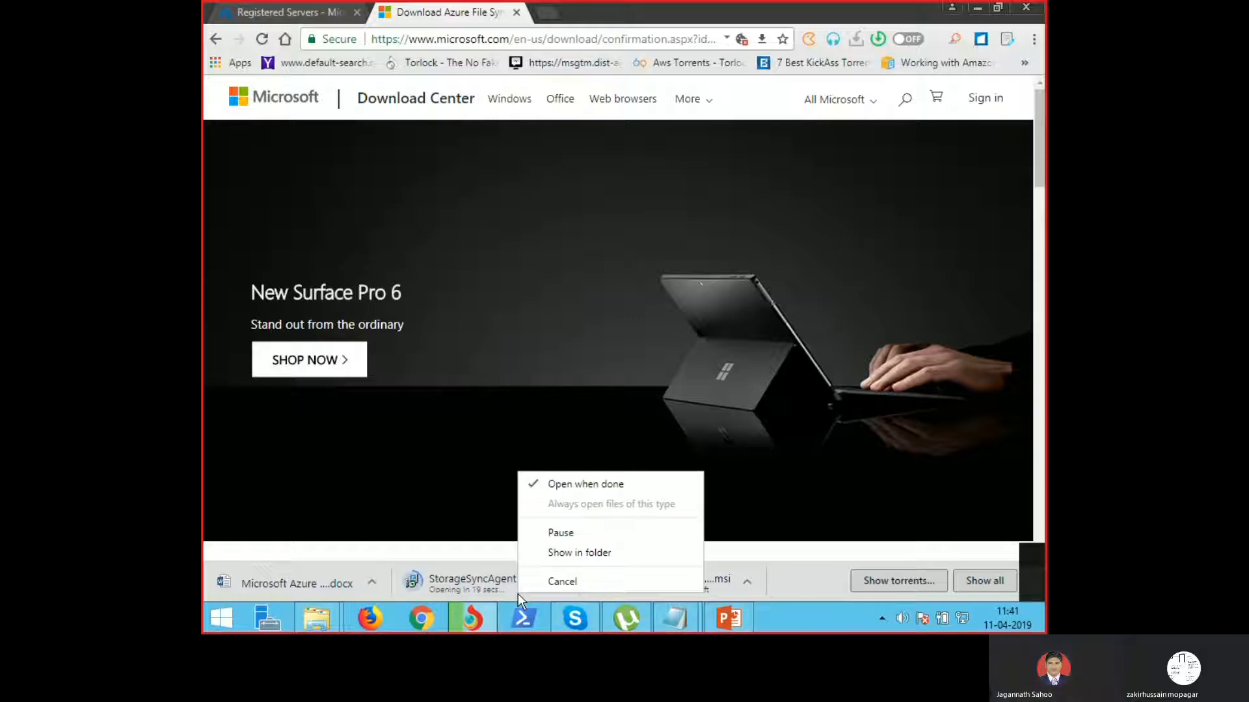
pyautogui.click(583, 553)
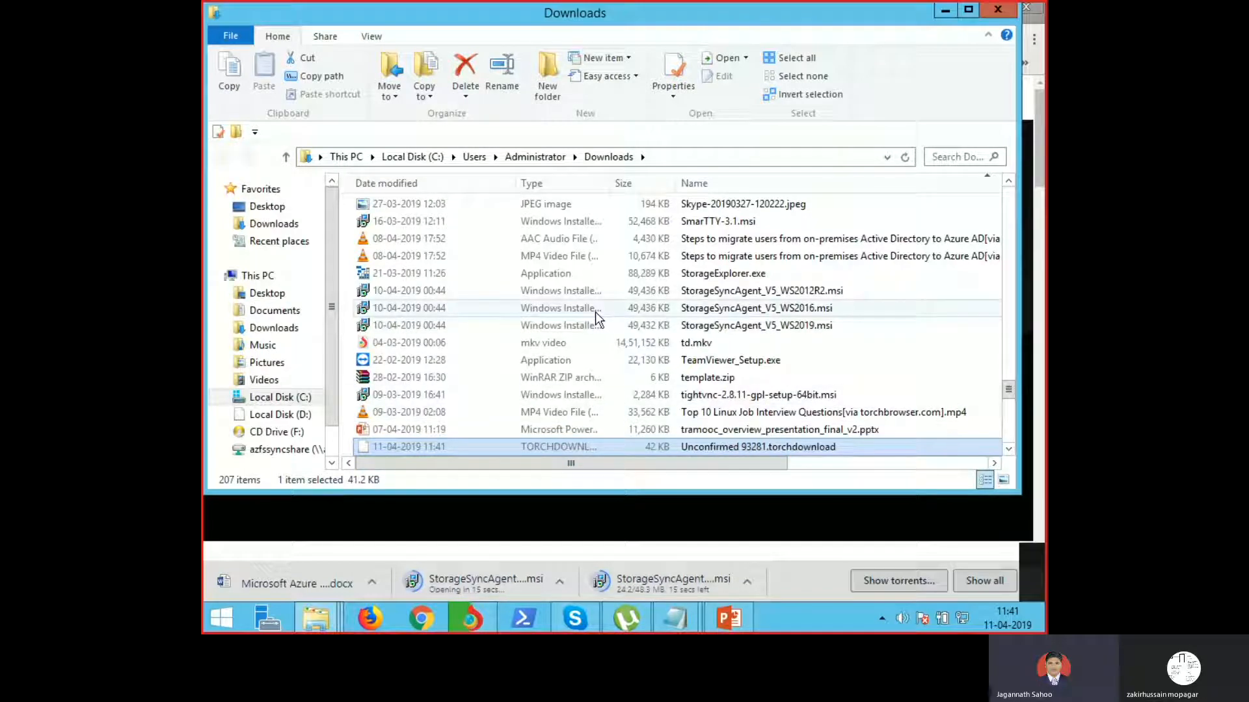
pyautogui.click(658, 294)
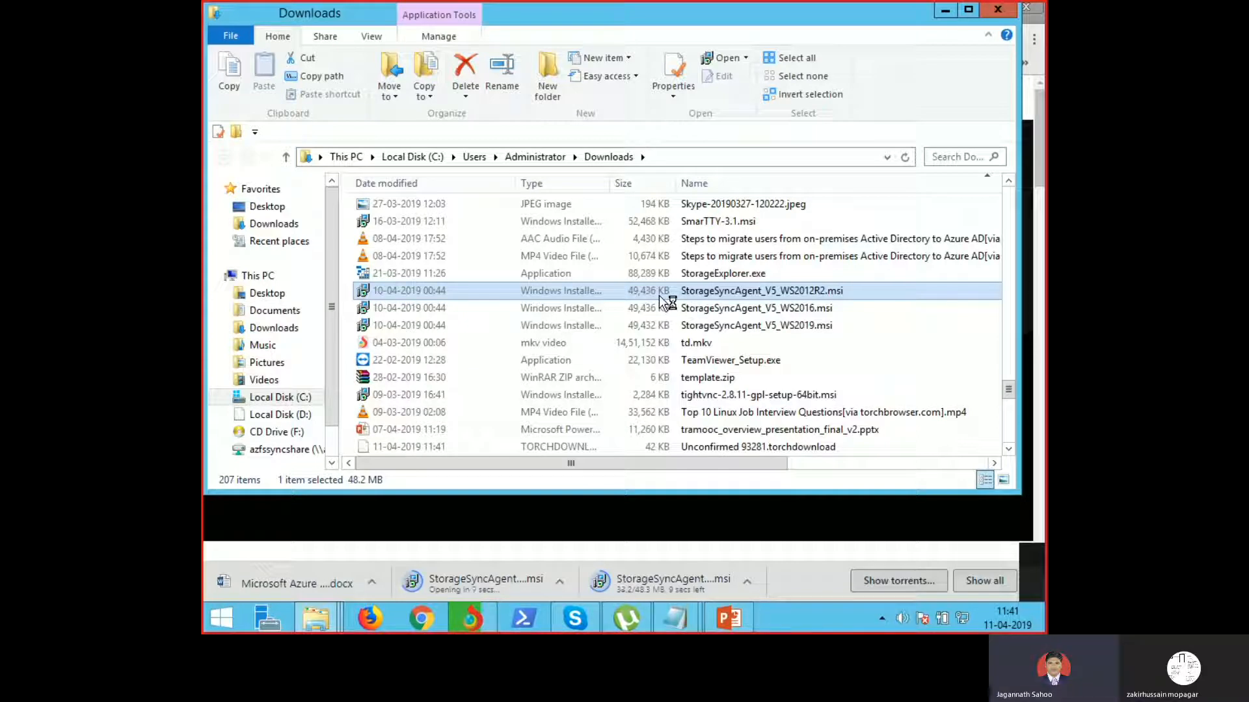
pyautogui.click(662, 326)
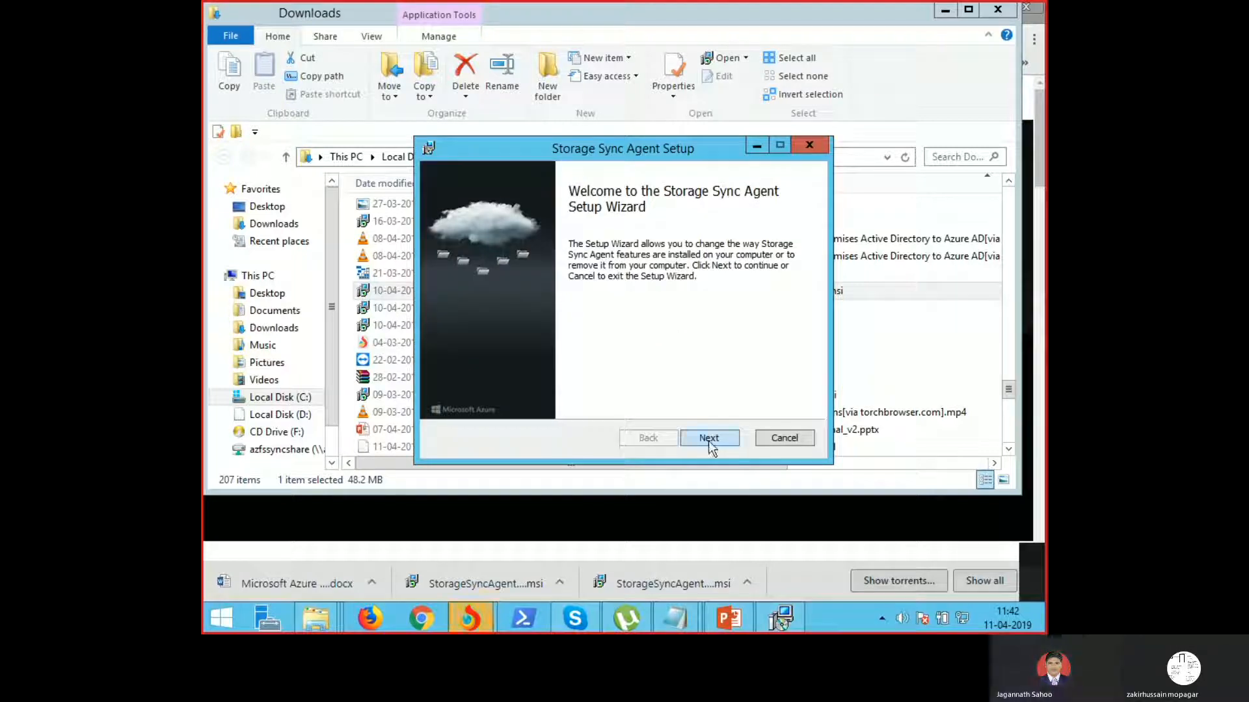
# Step: Choose Repair in the Storage Sync Agent setup, start it, then return to PowerPoint
pyautogui.click(709, 437)
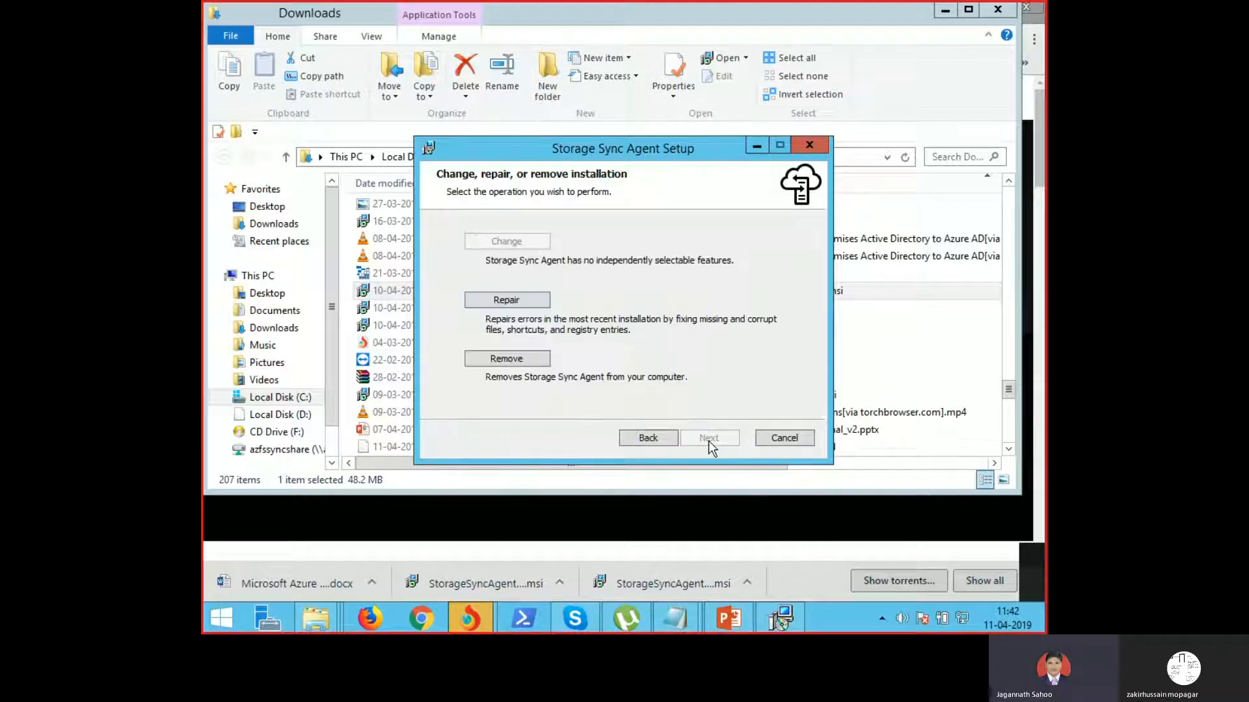
pyautogui.click(521, 303)
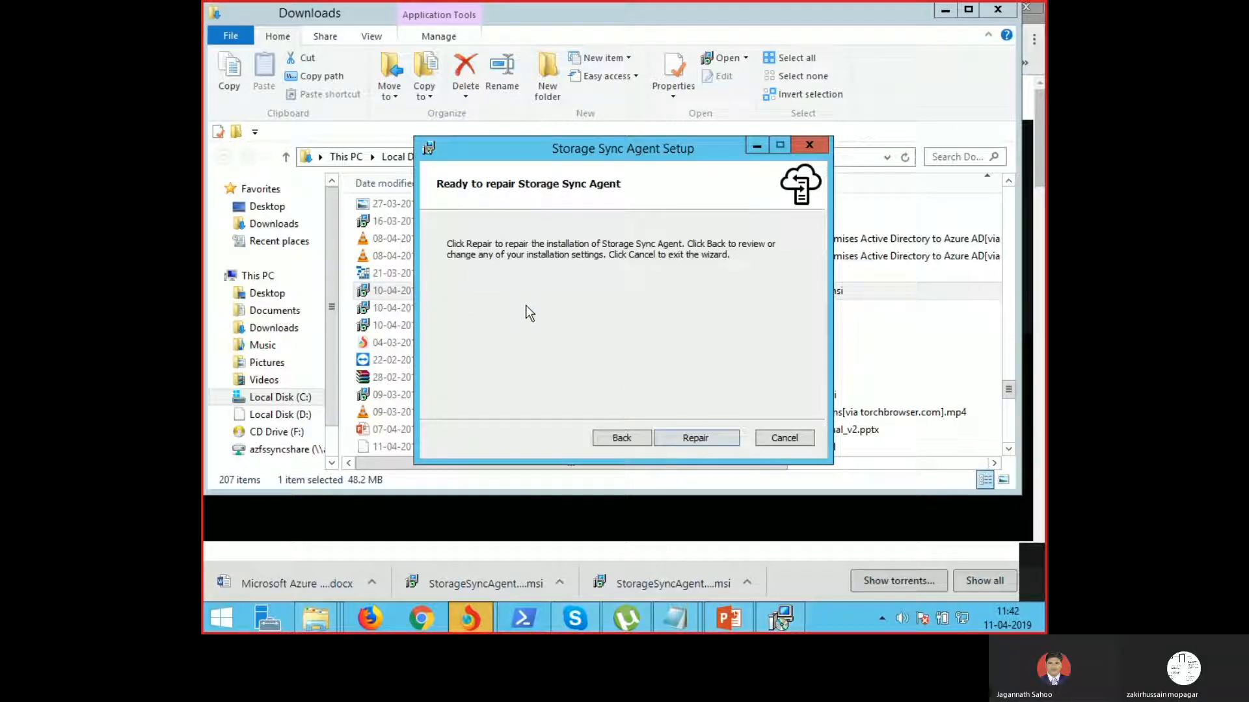
pyautogui.click(693, 439)
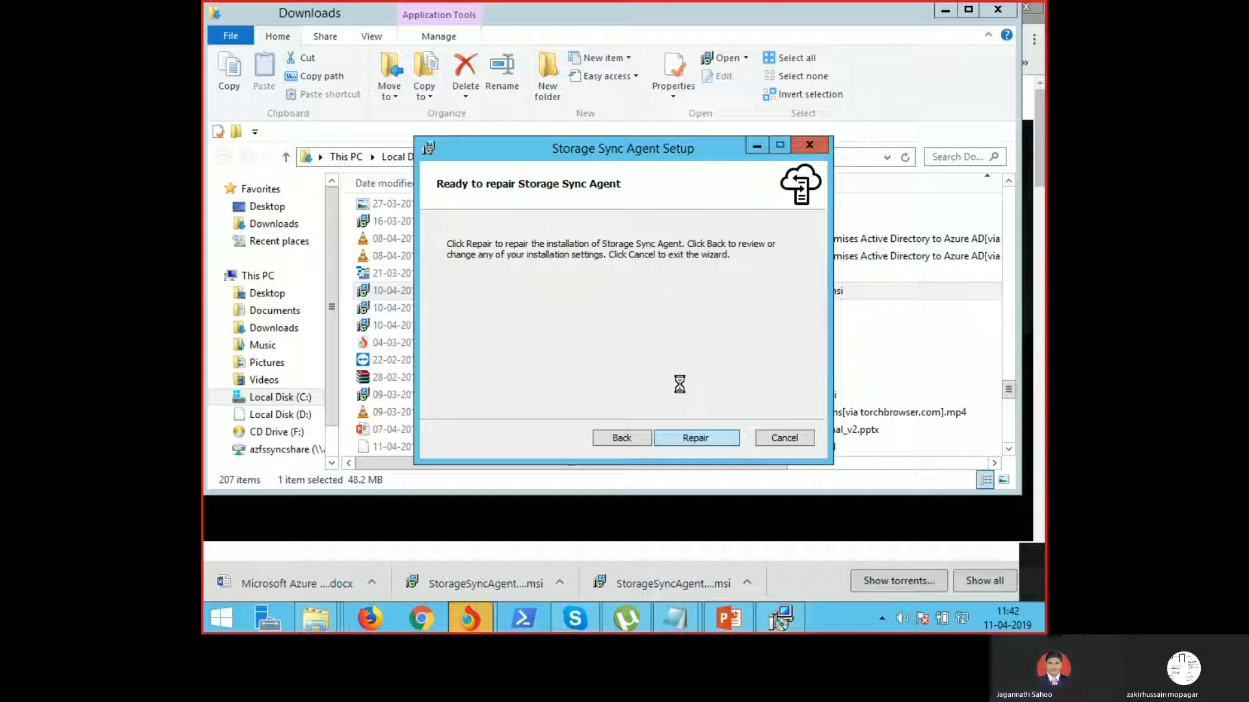
pyautogui.click(695, 439)
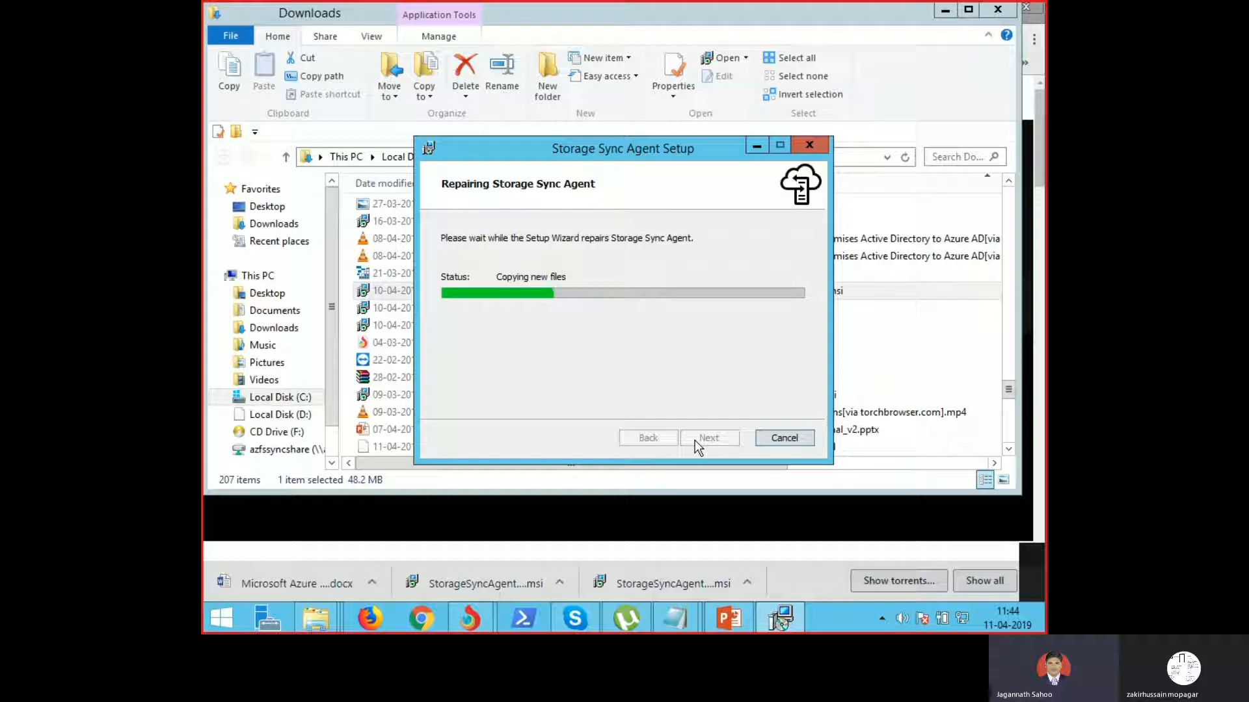
pyautogui.click(728, 617)
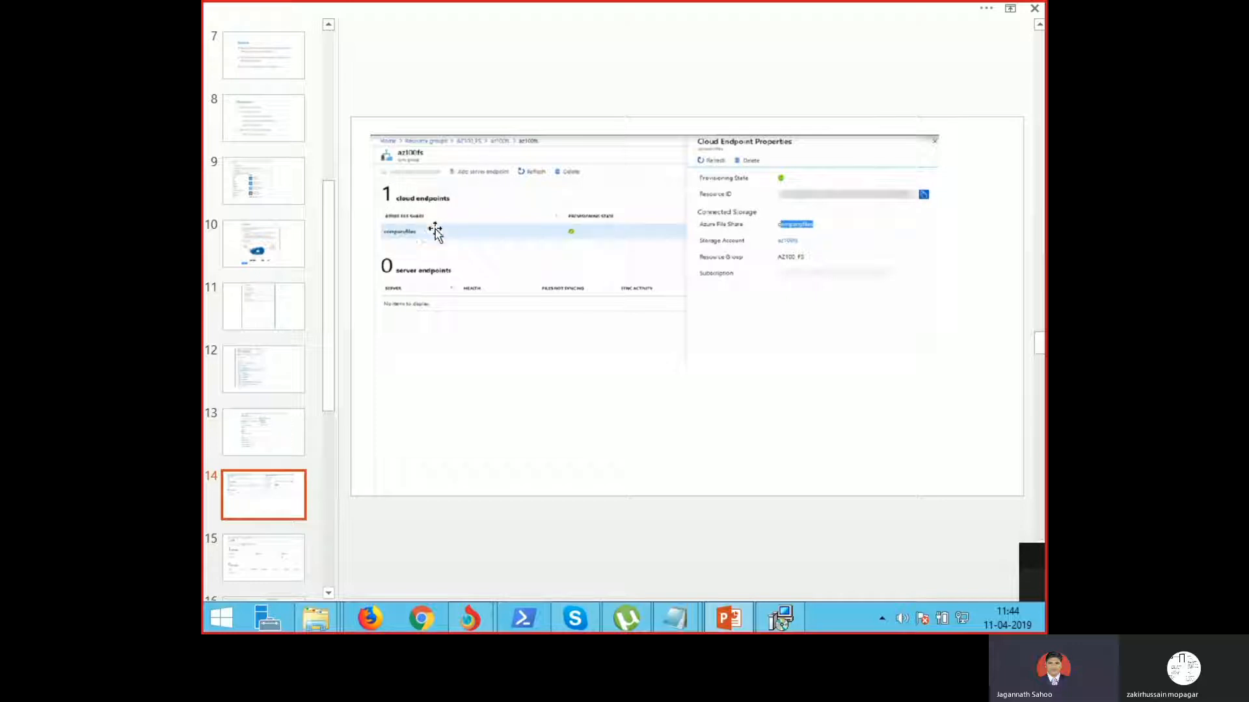
# Step: Advance the PowerPoint deck to slide 16, then Finish the completed Storage Sync Agent setup
pyautogui.click(666, 360)
pyautogui.click(240, 548)
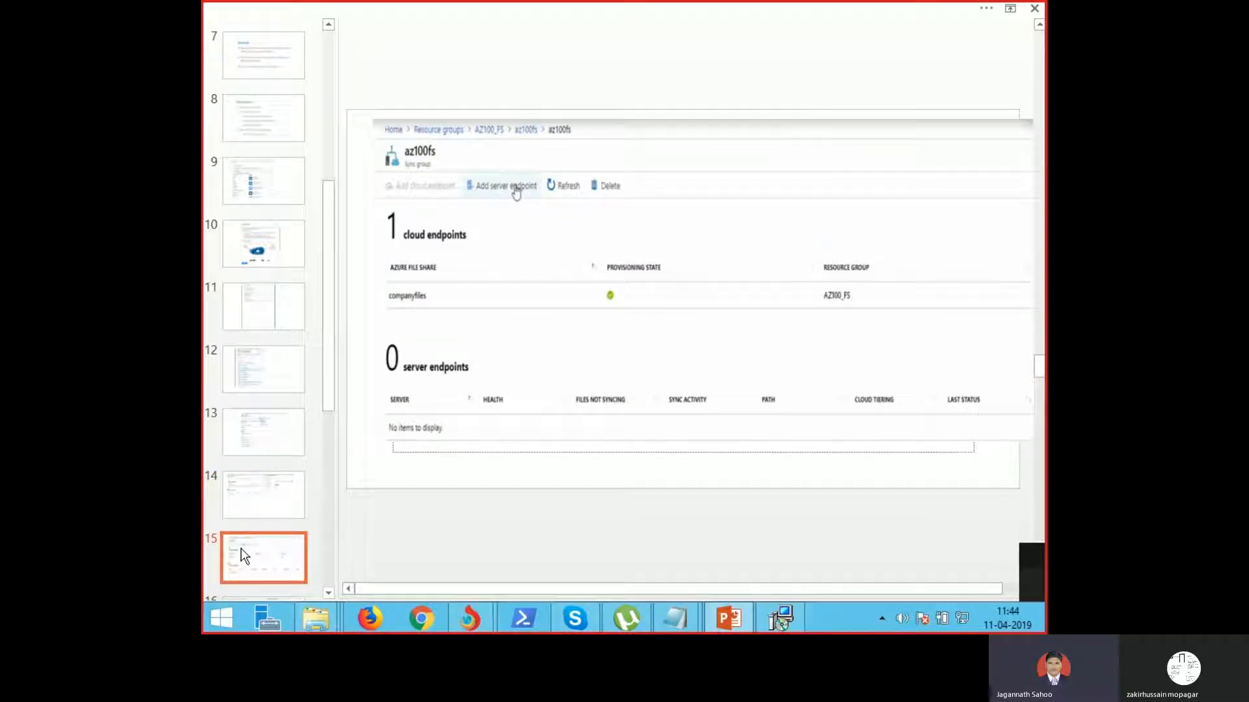
pyautogui.press('Down')
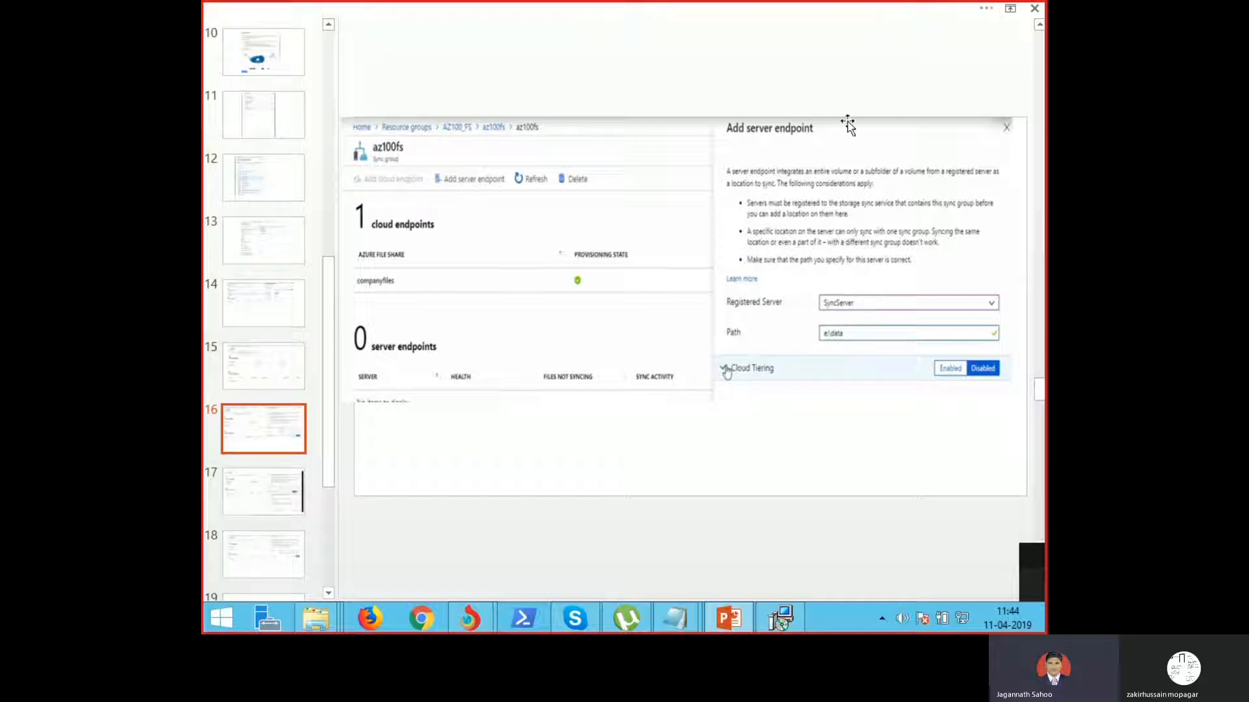
pyautogui.click(788, 623)
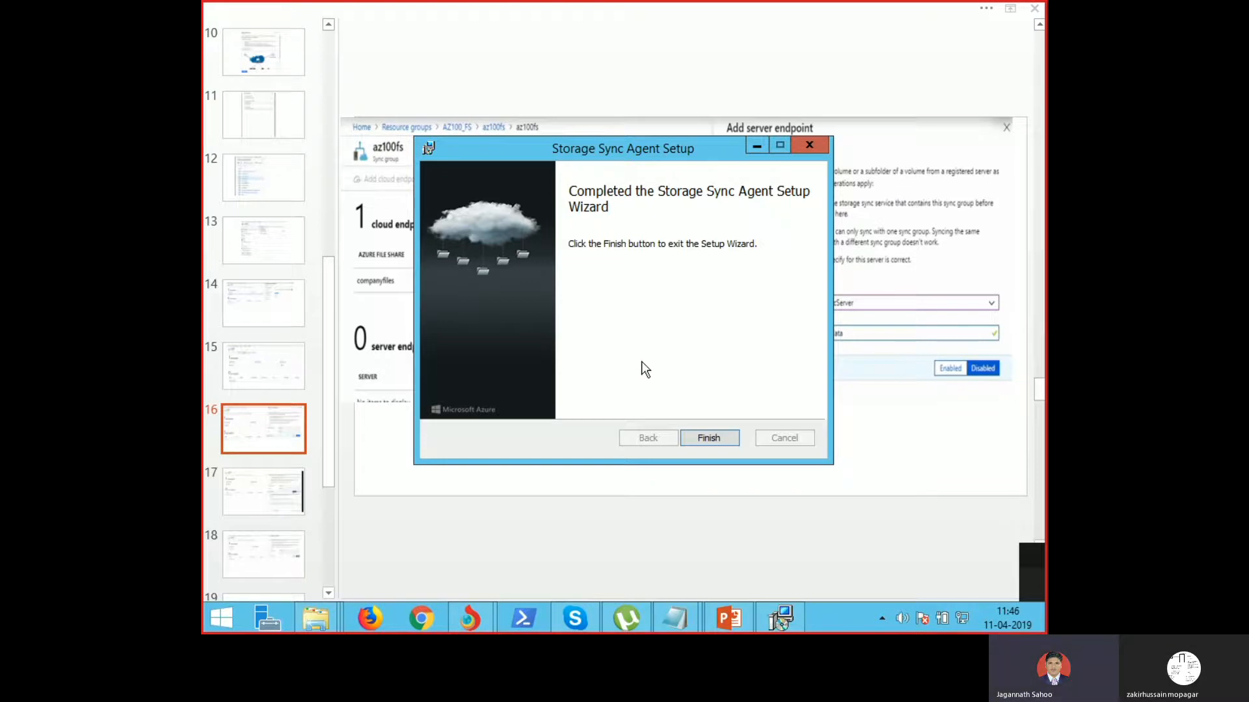
pyautogui.click(710, 443)
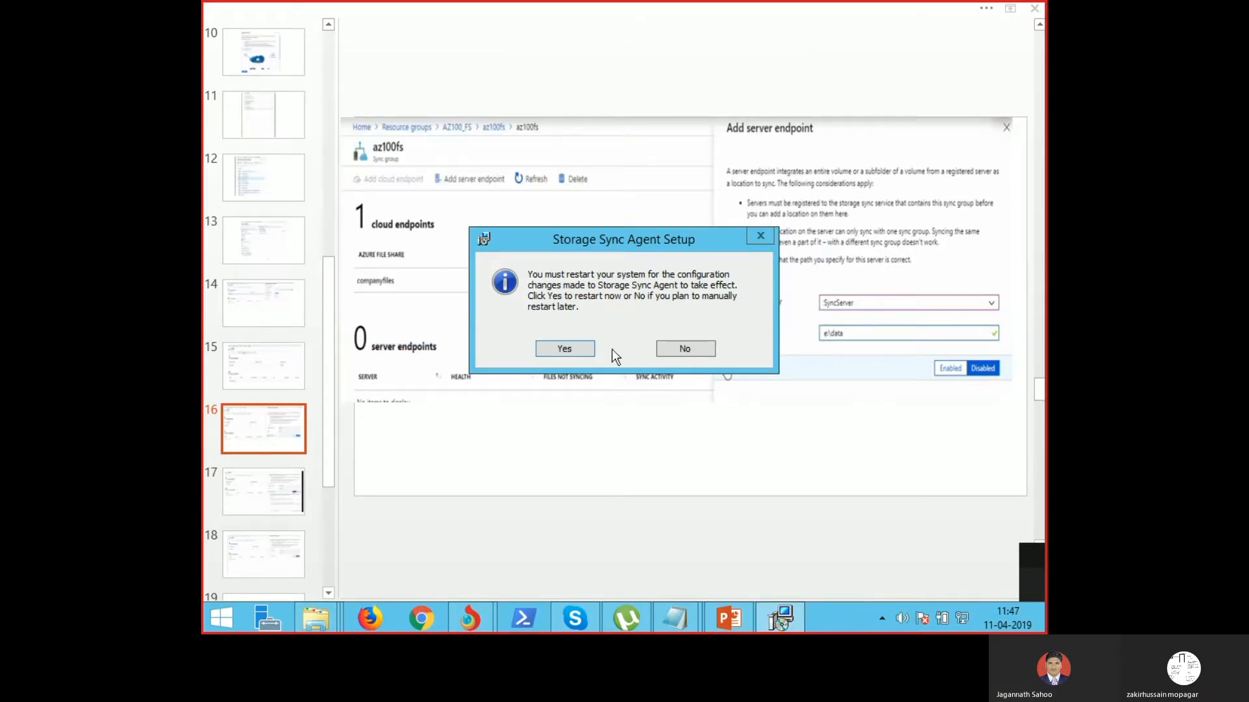
# Step: Accept the Storage Sync Agent prompt to restart the system now
pyautogui.click(574, 350)
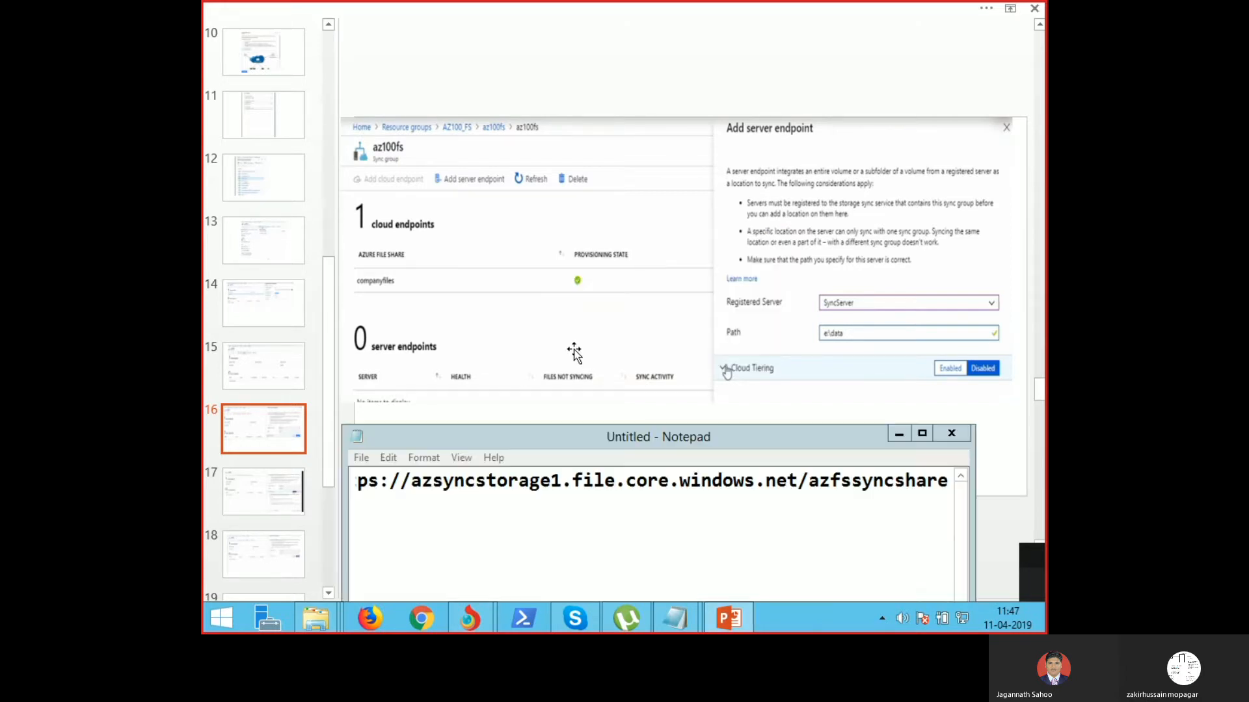